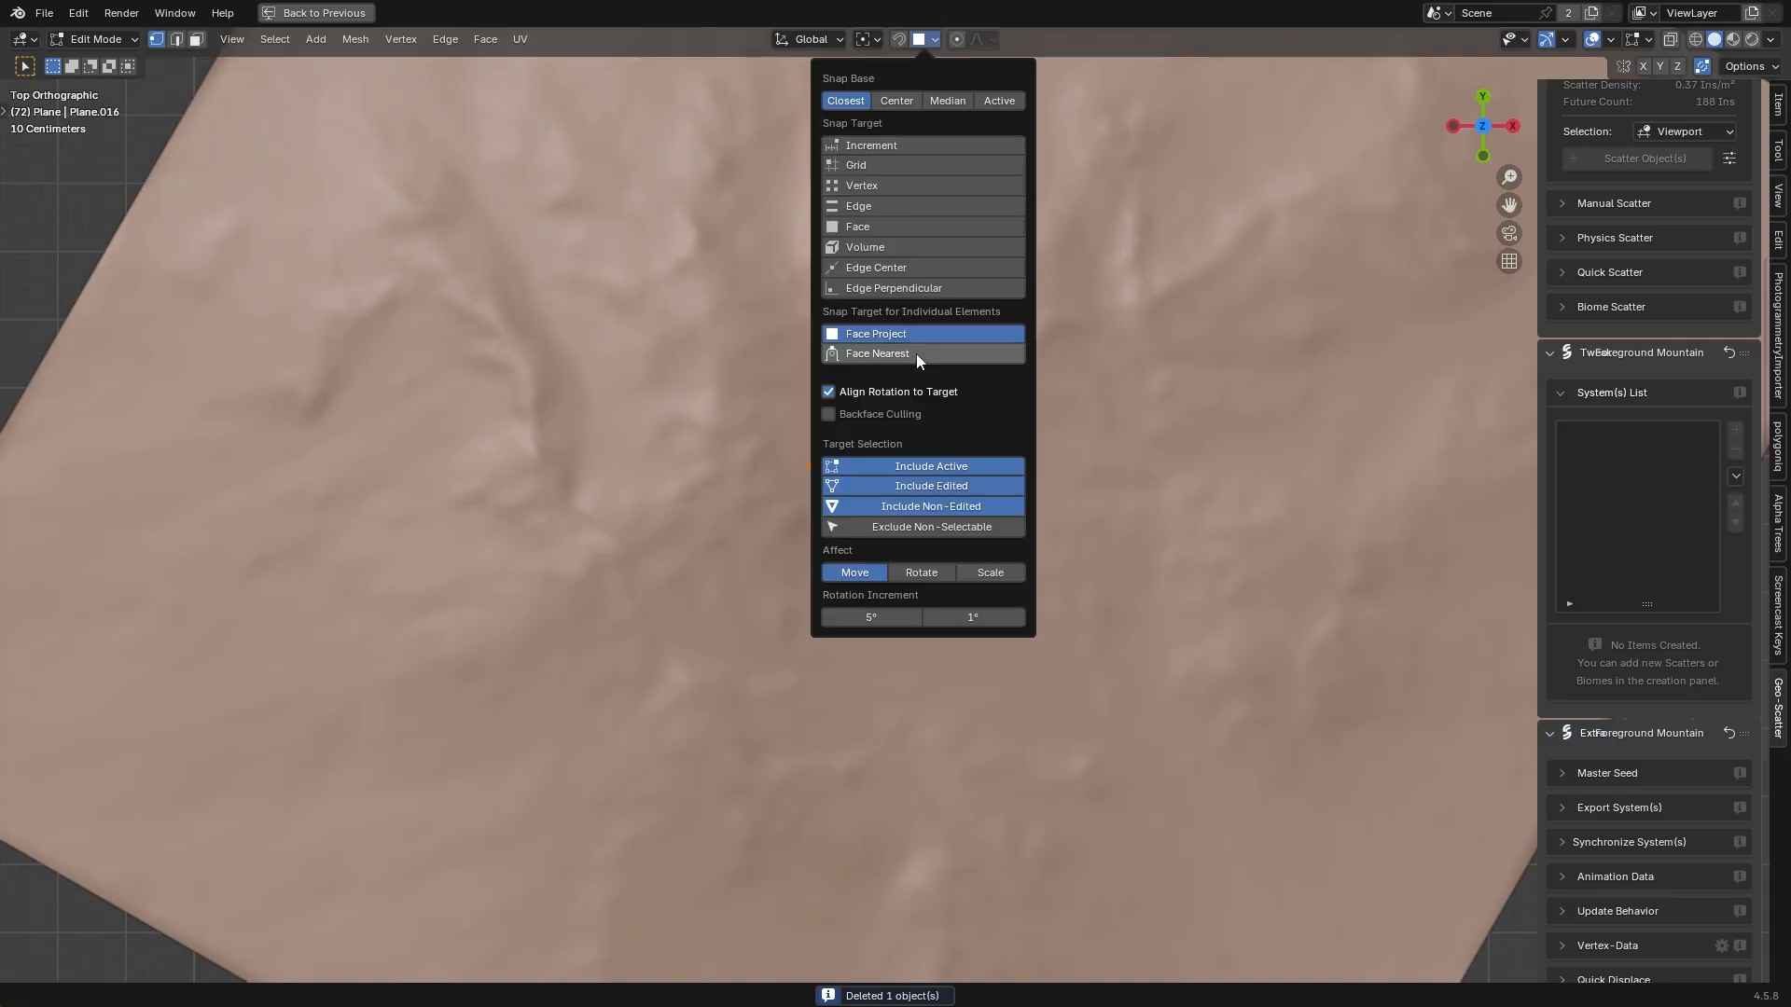
- Place the small plane at the terrain's centre and extrude it upward about 0.15 m as the tent base
key("g")
left_click(900, 438)
key("Tab")
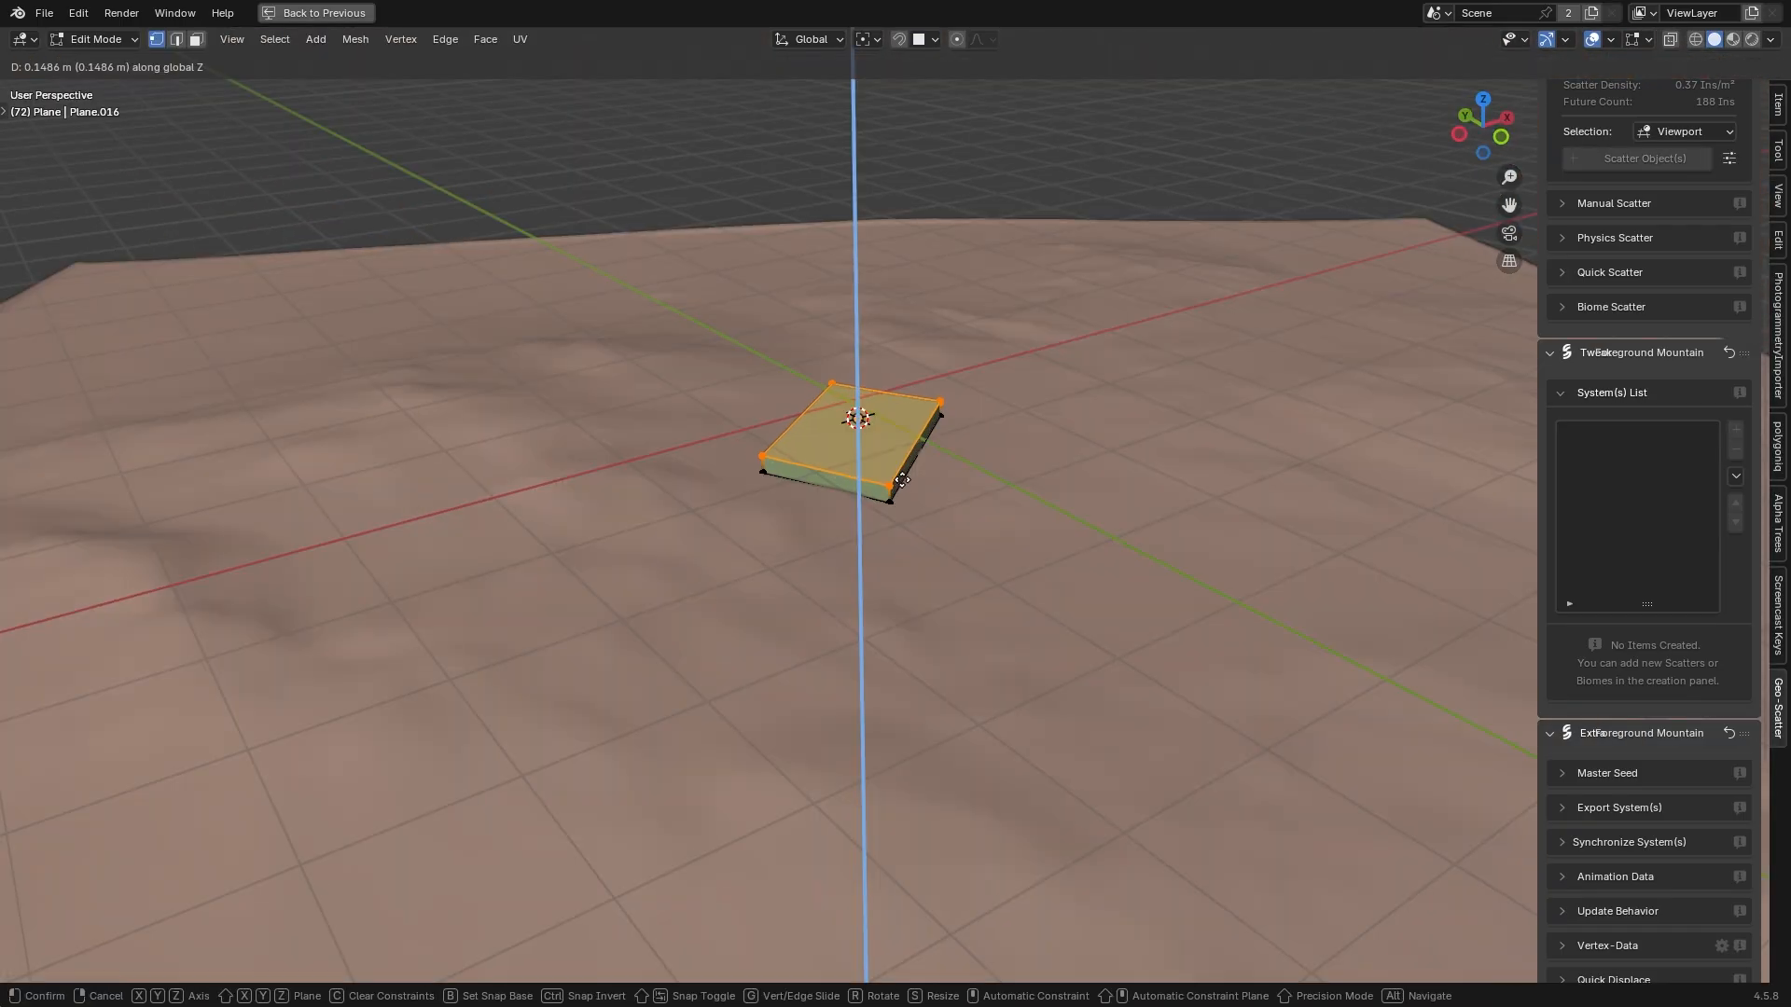
left_click(907, 490)
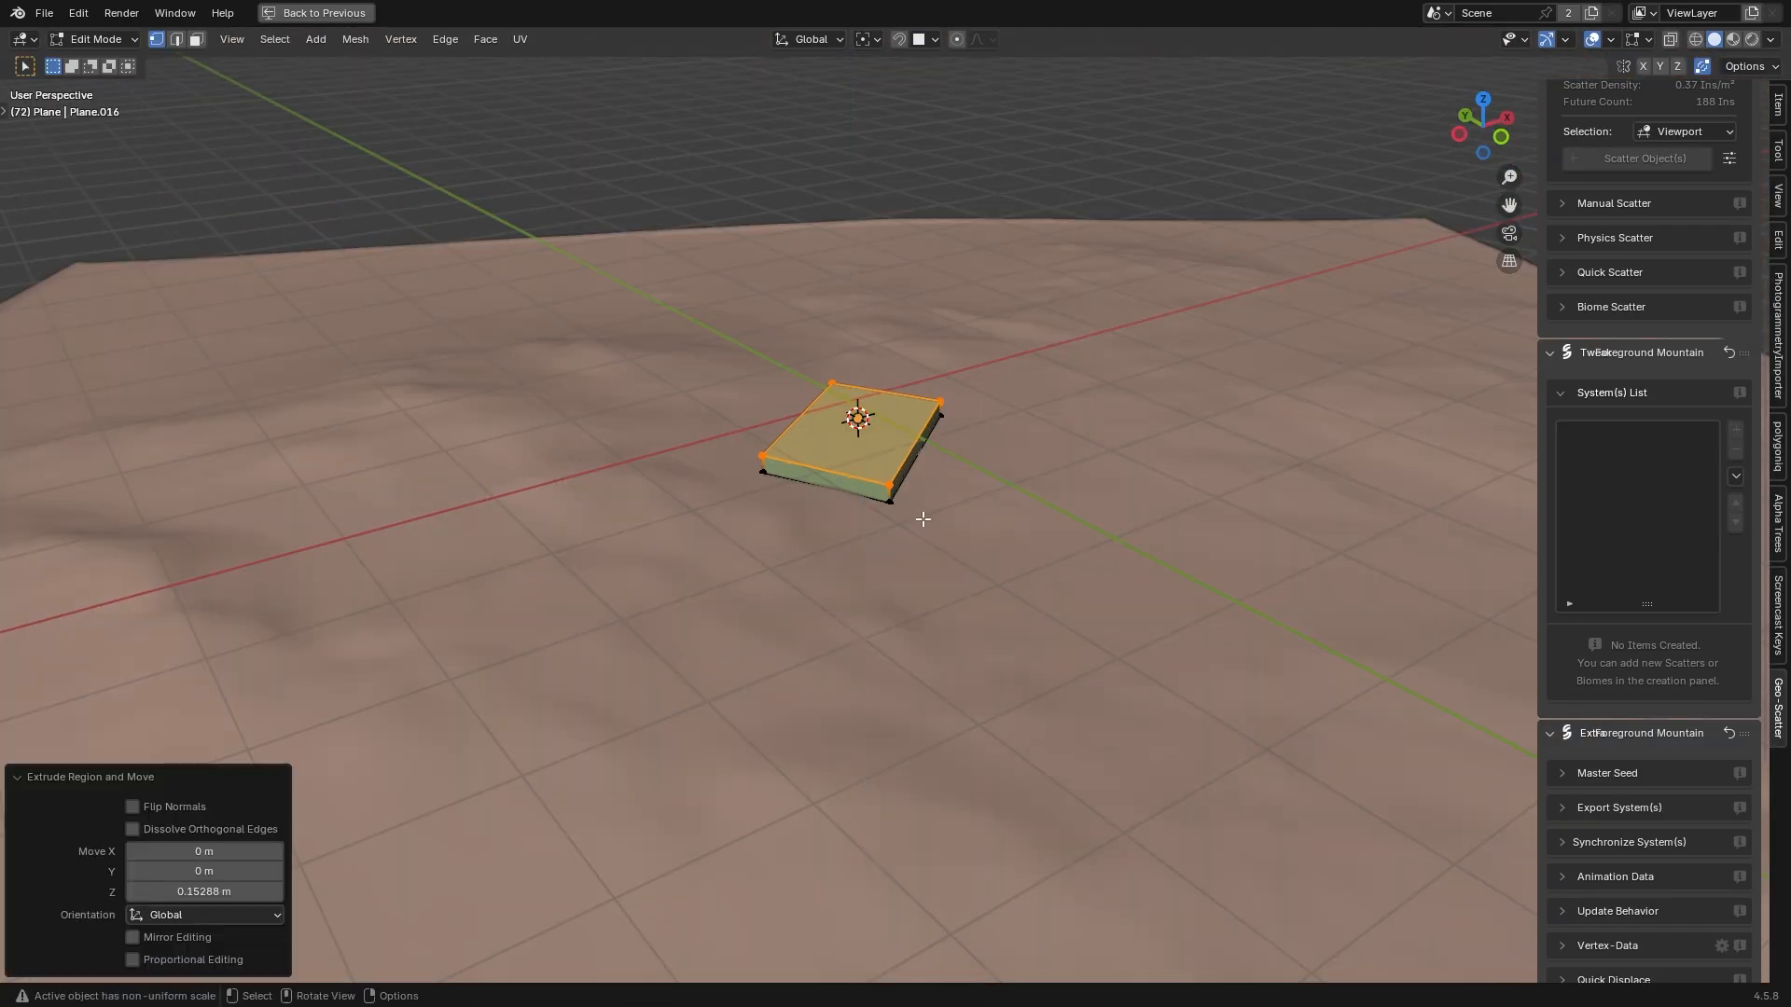
- Extrude the base's top face straight up a second time to form the tent body
key("e")
key("z")
scroll(919, 420, "up", 2, "alt")
middle_click_drag(918, 420, 956, 403, "alt")
left_click(967, 367)
- Flatten the top face with a Z scale of 0, and collapse it into a ridge with a Y scale of 0
key("s")
key("z")
key("0")
left_click(967, 369)
key("s")
key("y")
key("0")
key("Return")
- Raise the tent ridge about 0.53 m along Z and merge the whole mesh's overlapping vertices
key("g")
key("z")
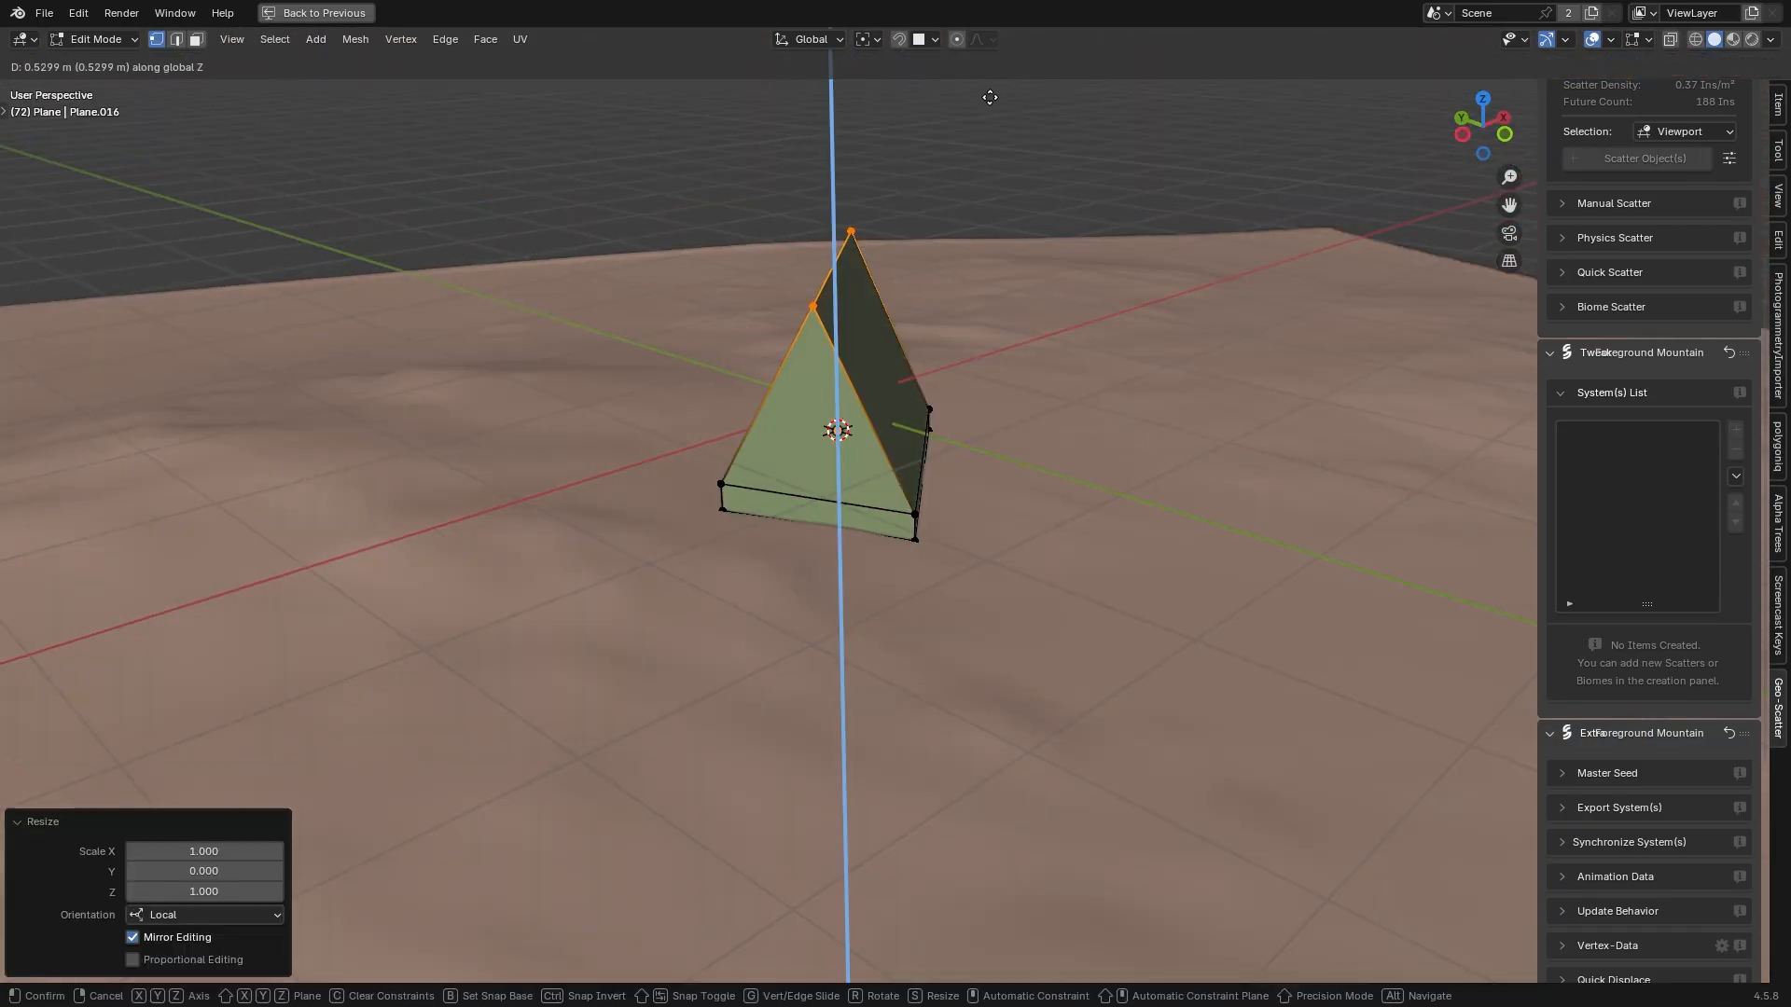
left_click(970, 168)
key("a")
key("m")
left_click(939, 363)
key("Tab")
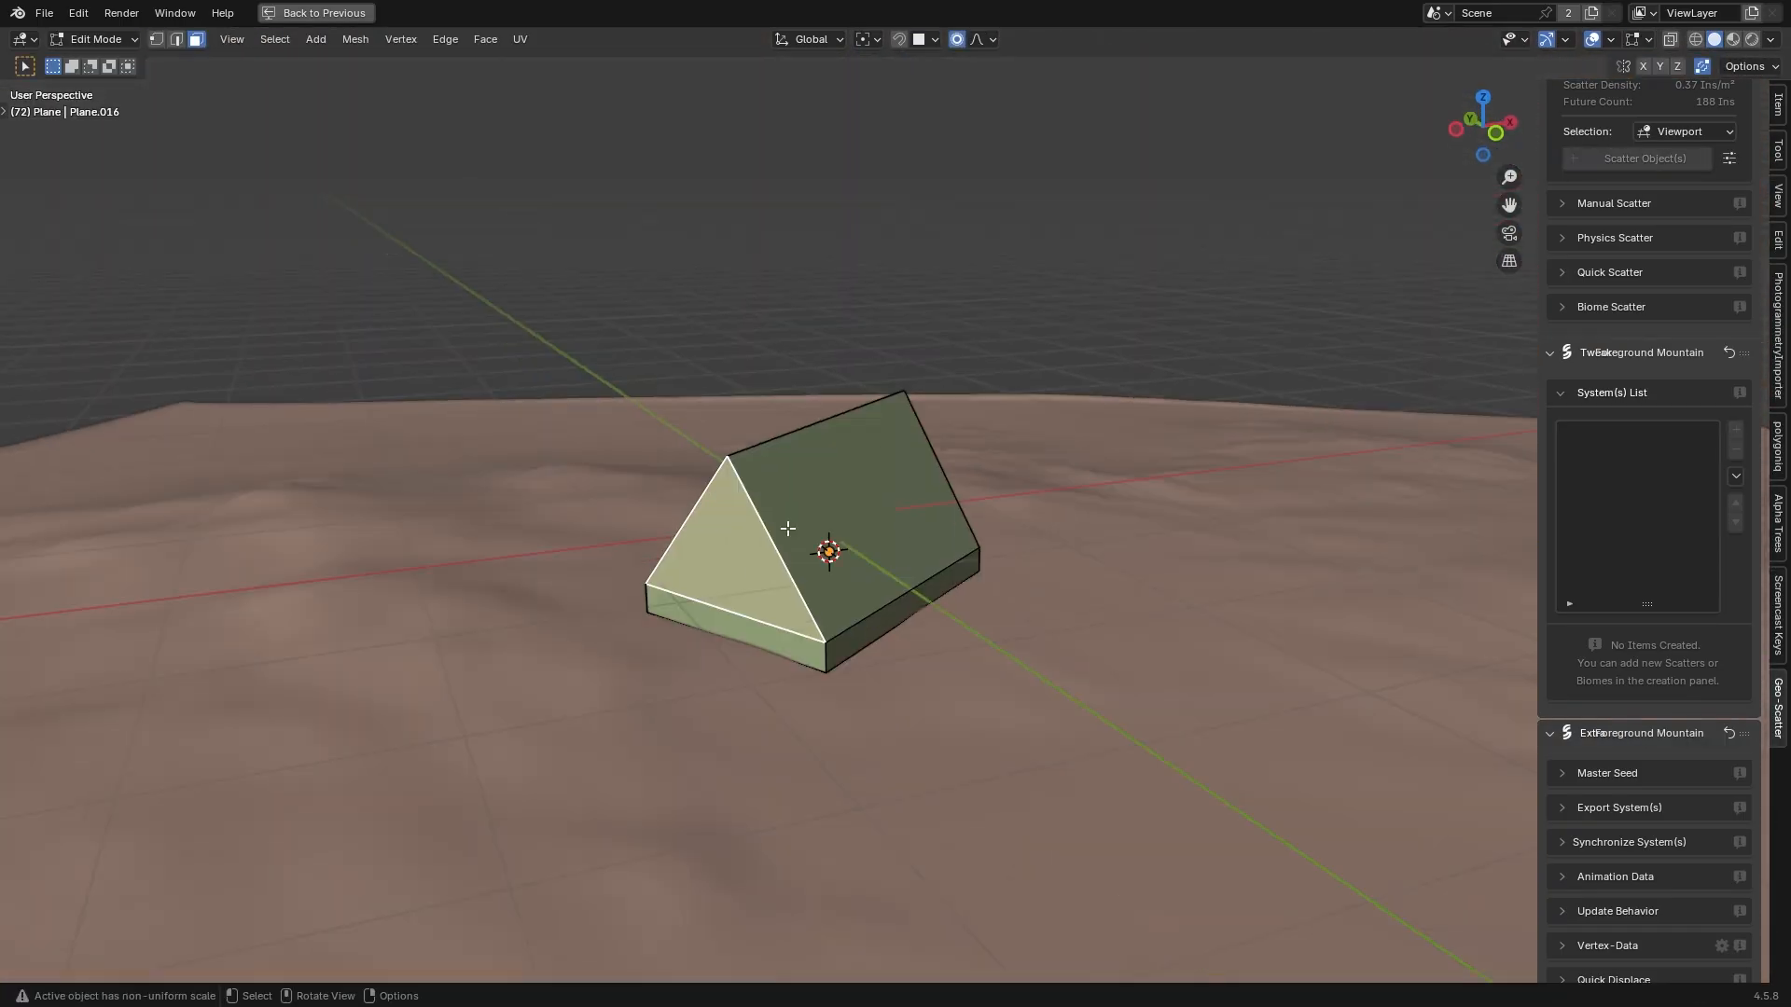
- Add six evenly spaced loop cuts across the tent's front and a denser set along its length
key("ctrl+r")
scroll(764, 644, "up", 5)
left_click(765, 644)
scroll(930, 639, "up", 7)
left_click(930, 639)
middle_click_drag(930, 639, 1021, 625)
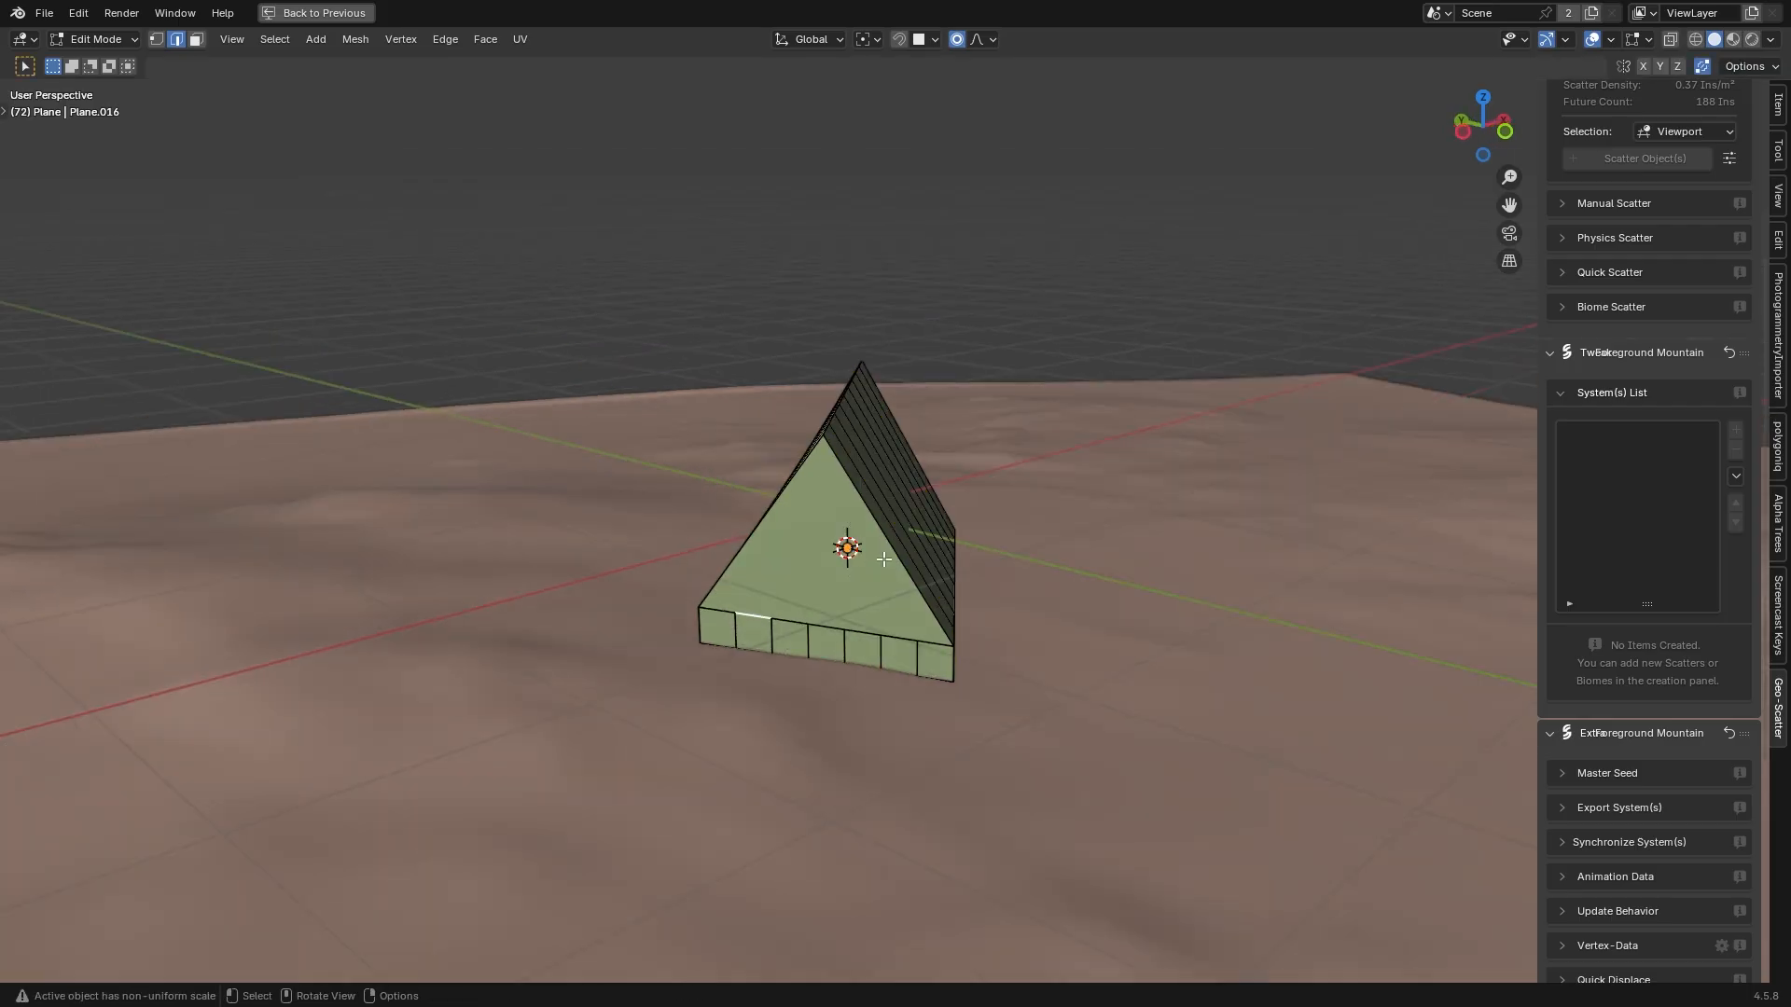
- Inset the triangular front face of the tent to outline the door
key("3")
left_click(883, 559)
key("i")
left_click(988, 550)
- Connect the inset's apex to its bottom middle vertex and rip the door's left half loose along the seam and bottom edge
key("1")
middle_click_drag(843, 648, 720, 648)
key("j")
key("v")
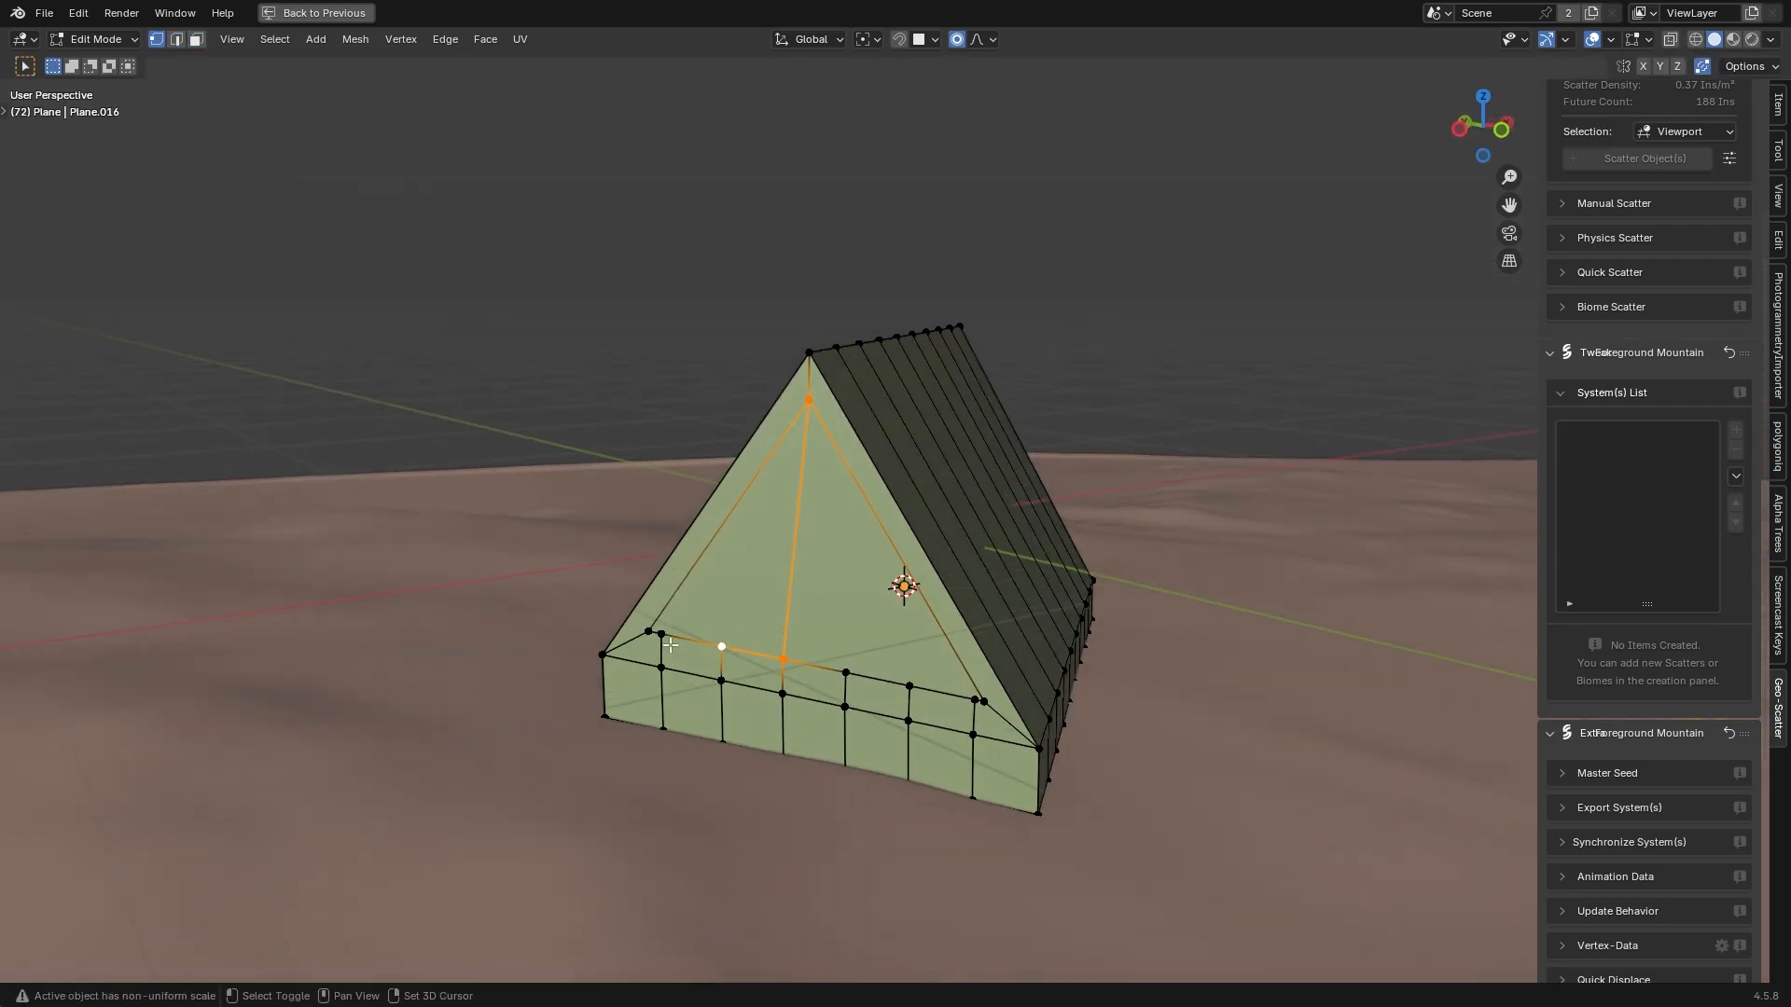
right_click(679, 648)
- Move the ripped bottom centre vertex outward to the left so the left door flap folds open
left_click(781, 663)
key("g")
left_click(643, 583)
key("g")
middle_click_drag(643, 583, 951, 644)
left_click(788, 644)
- Rip the door's right half loose along its bottom edge from the centre to the right corner
left_click(784, 645)
left_click(972, 666, "ctrl")
key("v")
right_click(972, 666)
left_click(787, 644)
scroll(788, 606, "down", 3)
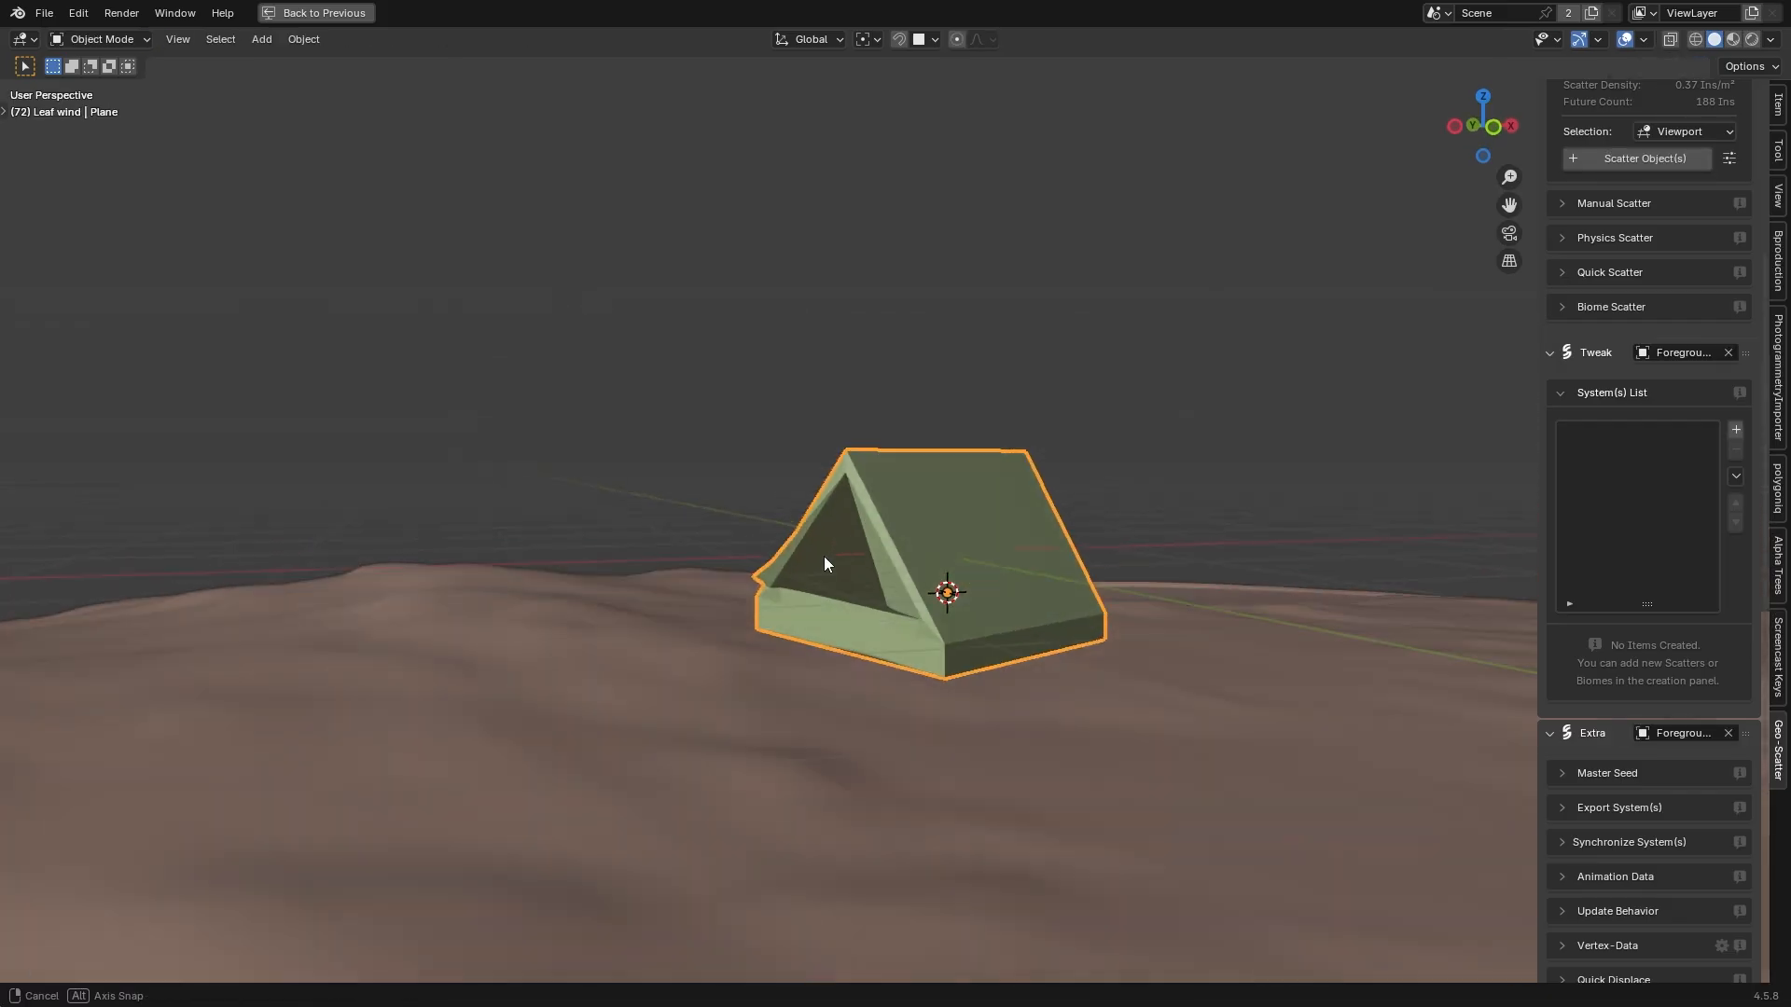
- Add a Solidify modifier and a Subdivision Surface modifier to the tent
middle_click_drag(825, 556, 884, 574)
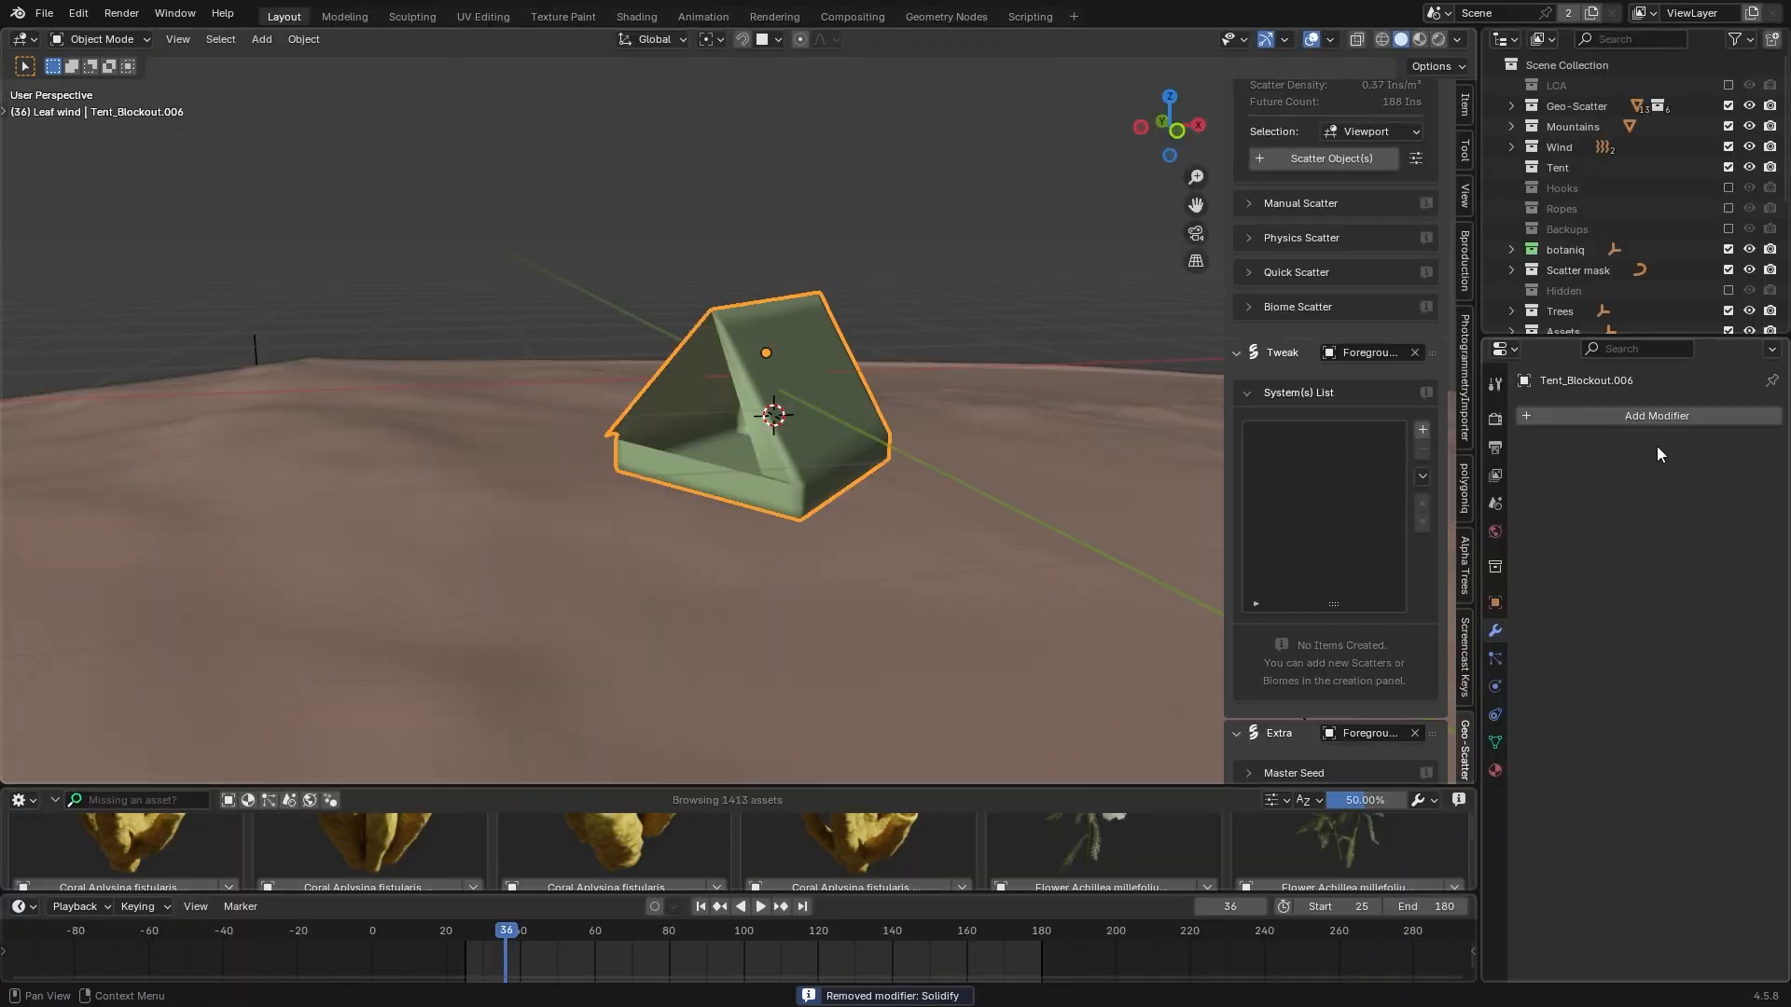
left_click(1647, 416)
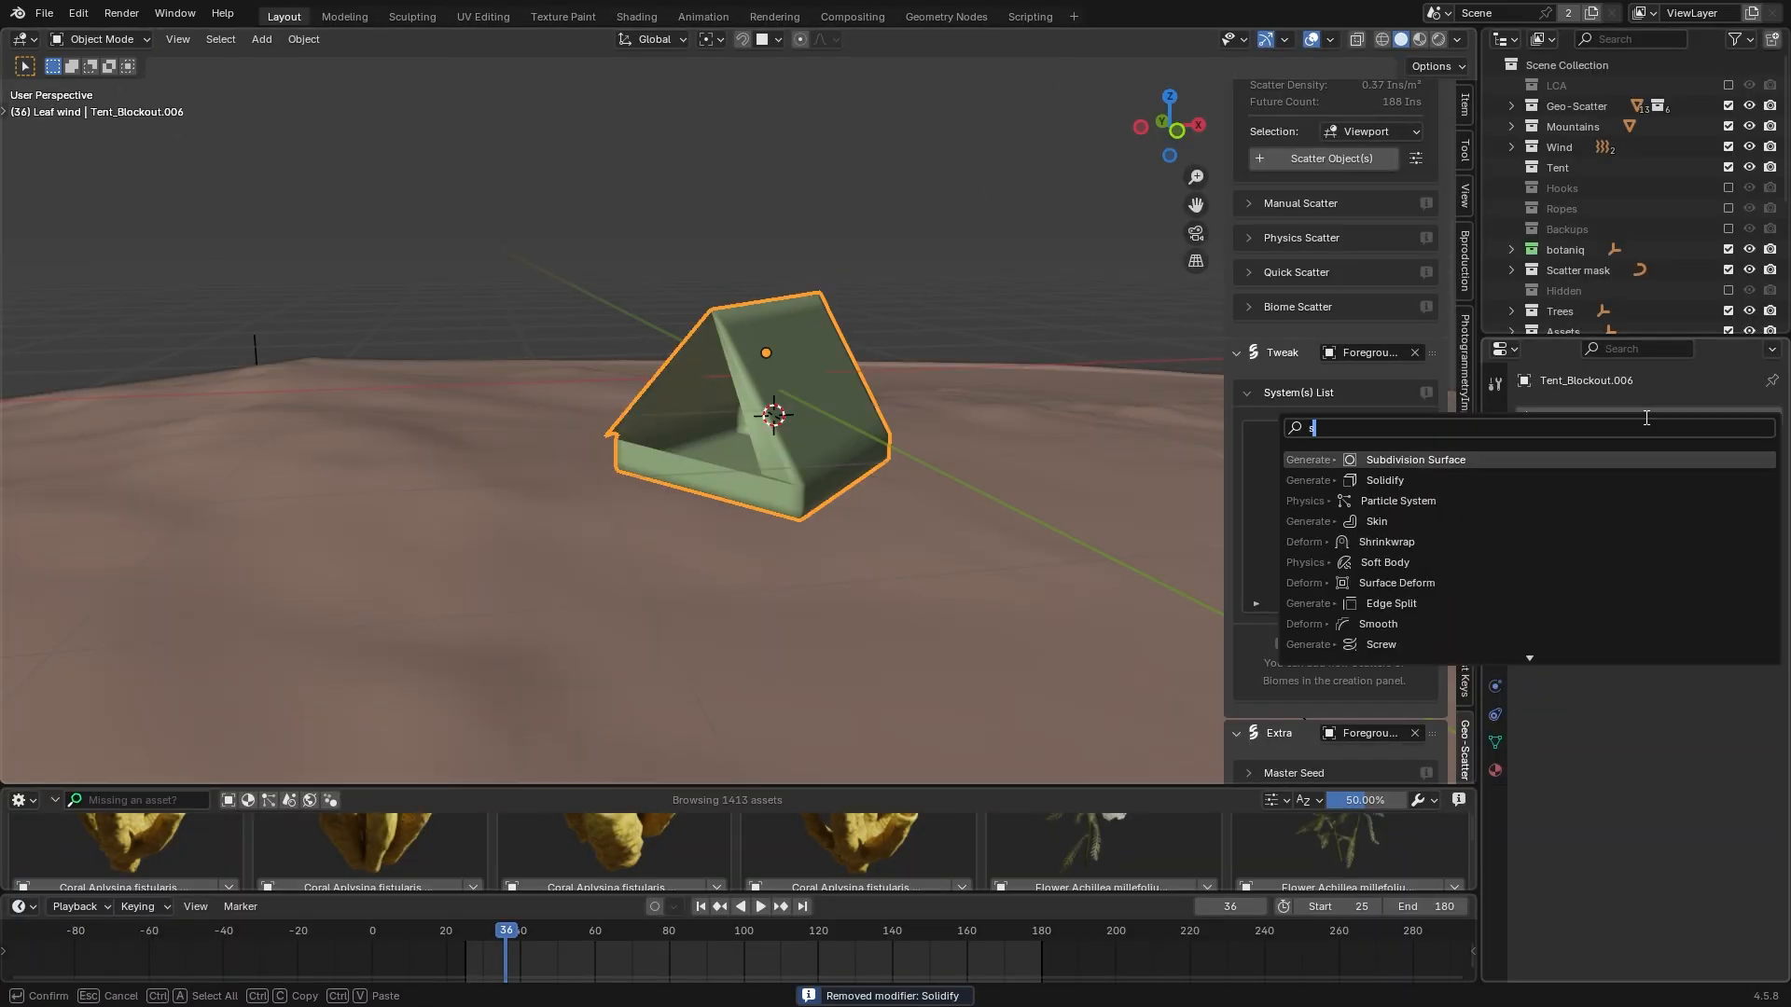
type("solid")
key("Return")
left_click(1655, 423)
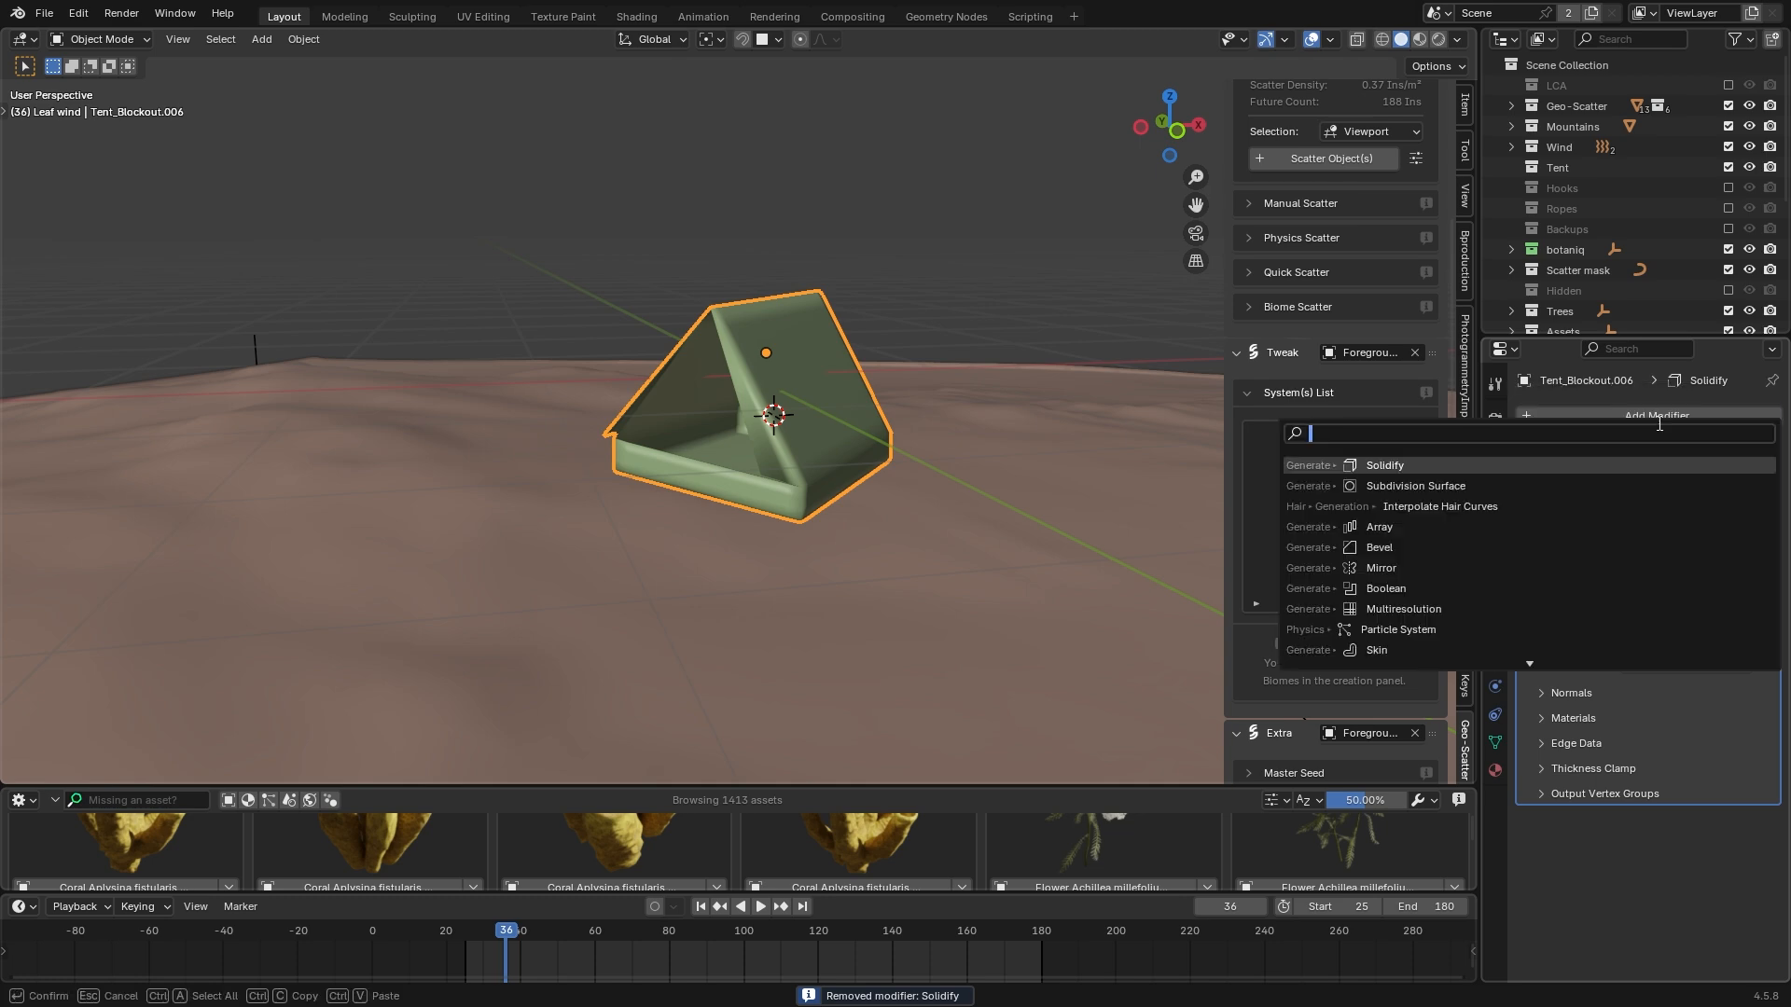
type("sub")
key("Return")
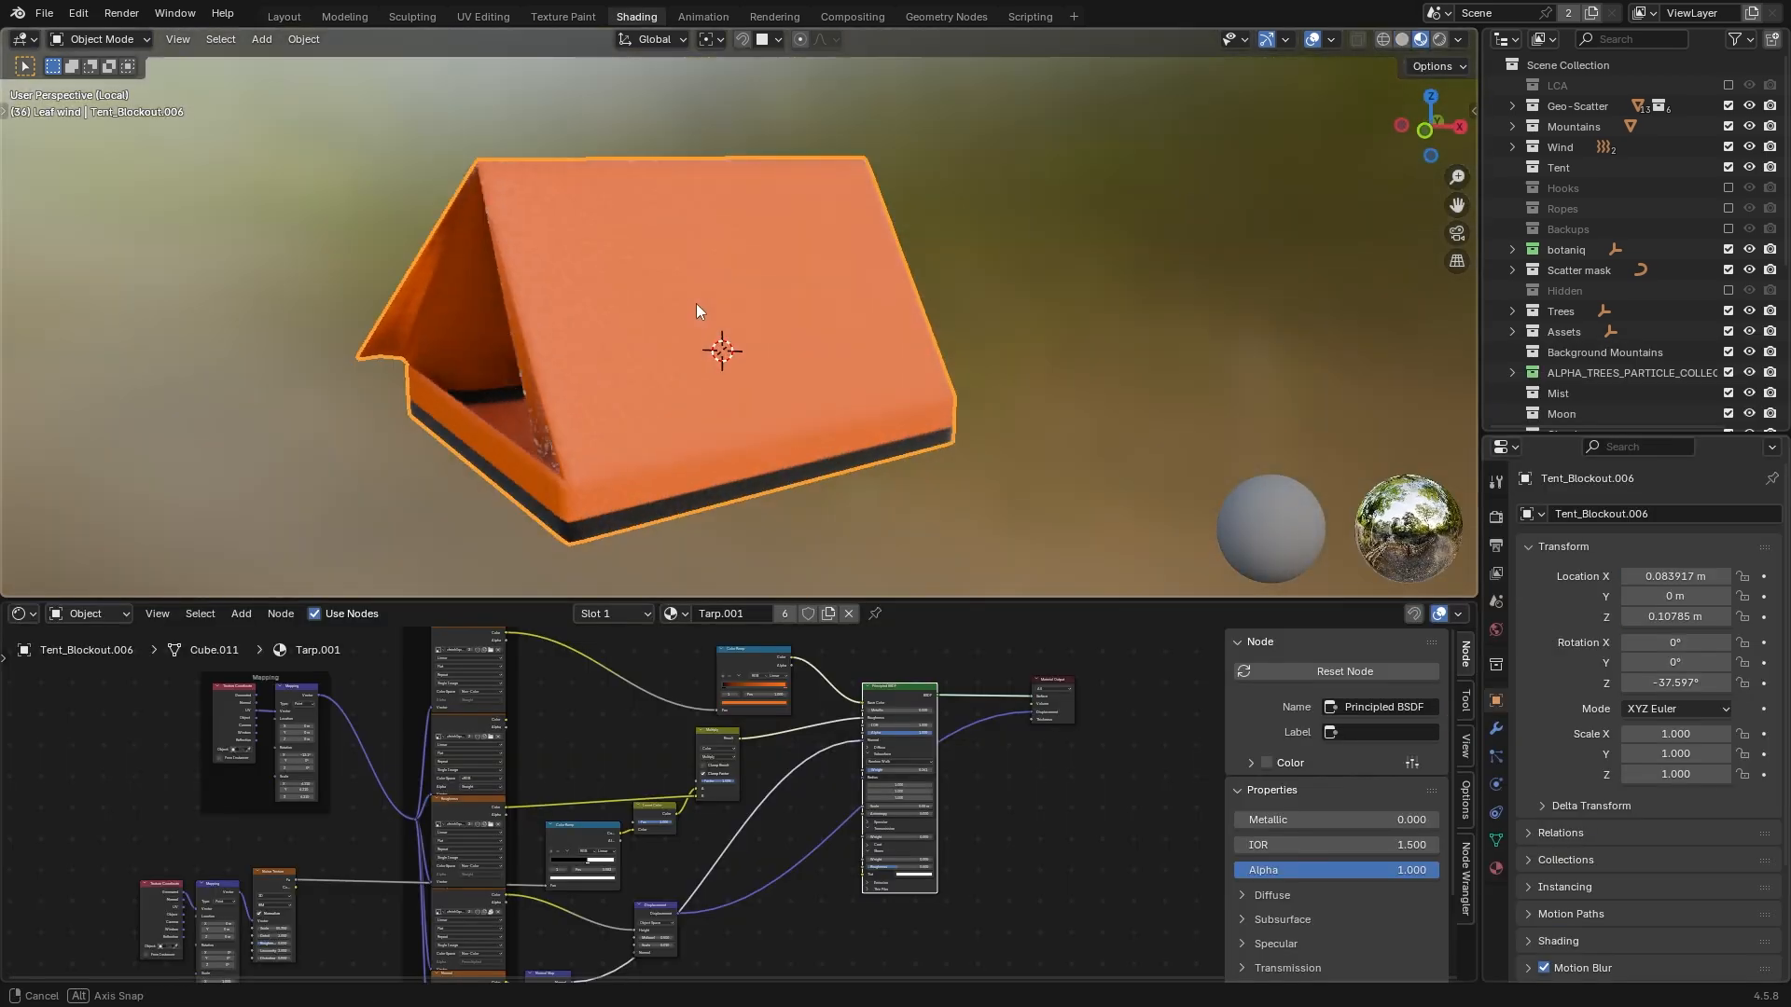
- Examine the orange tarp fabric up close and preview the Color Ramp mask before restoring the Principled BSDF output
middle_click_drag(696, 304, 267, 278)
scroll(616, 271, "up", 6)
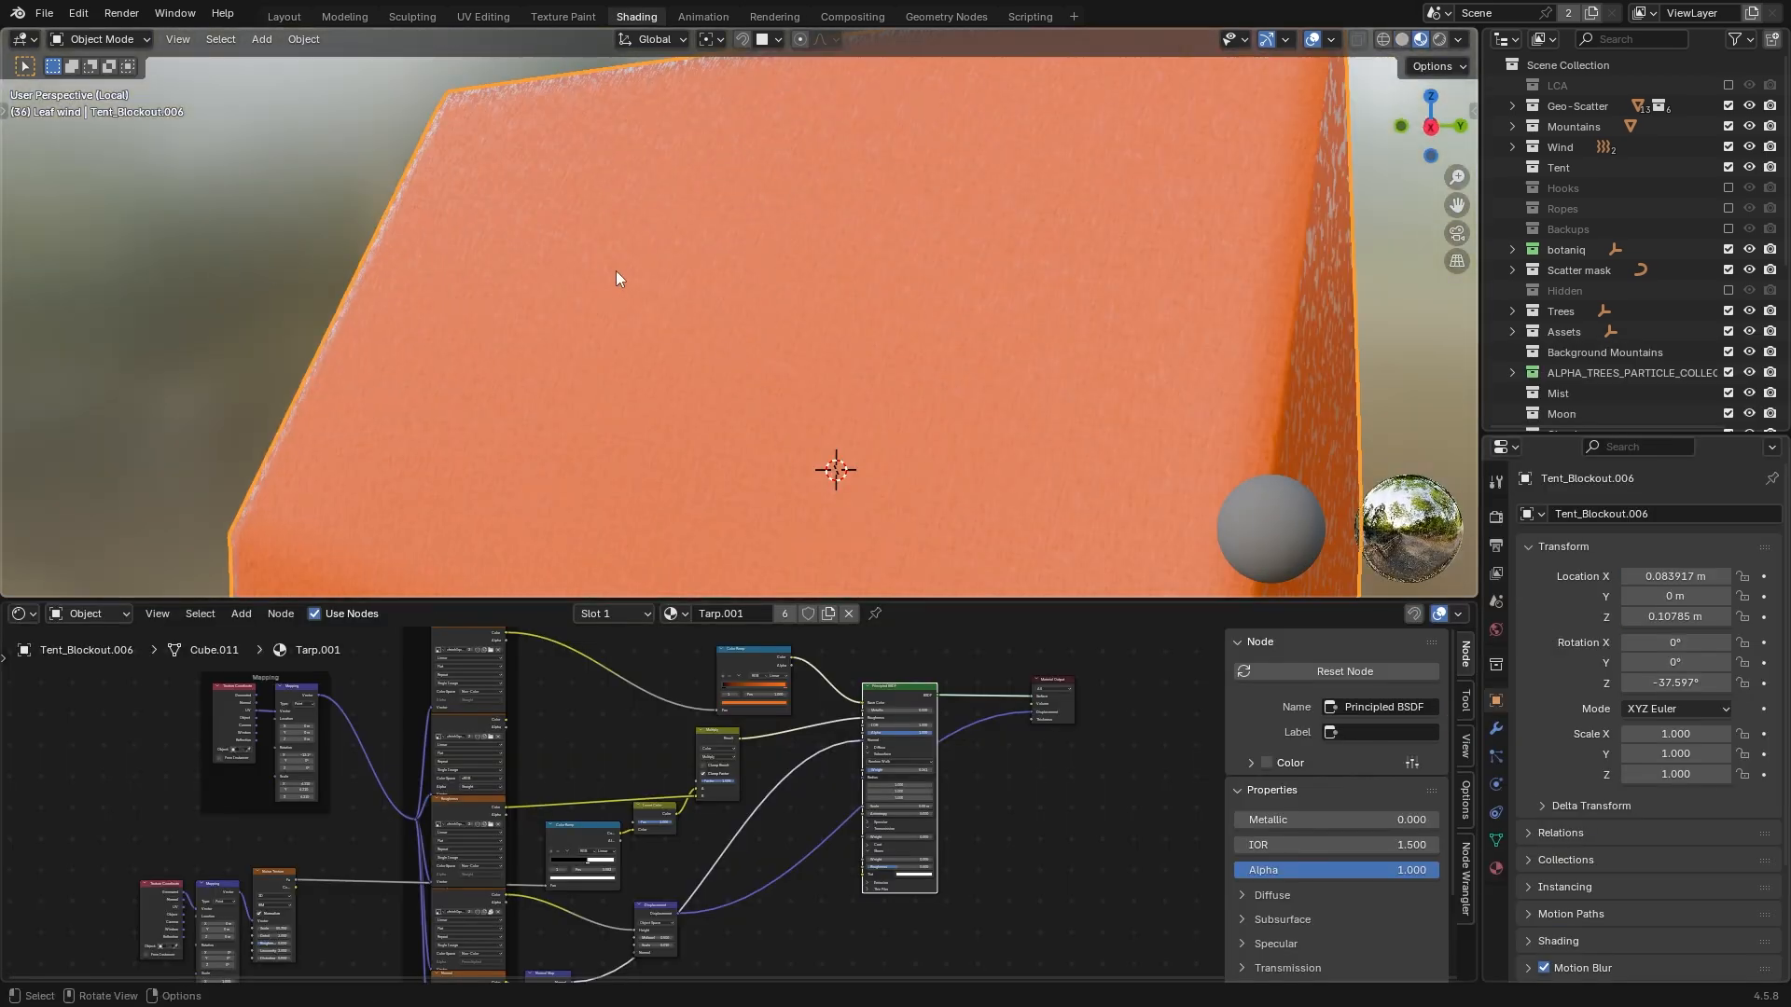
middle_click_drag(616, 271, 529, 164)
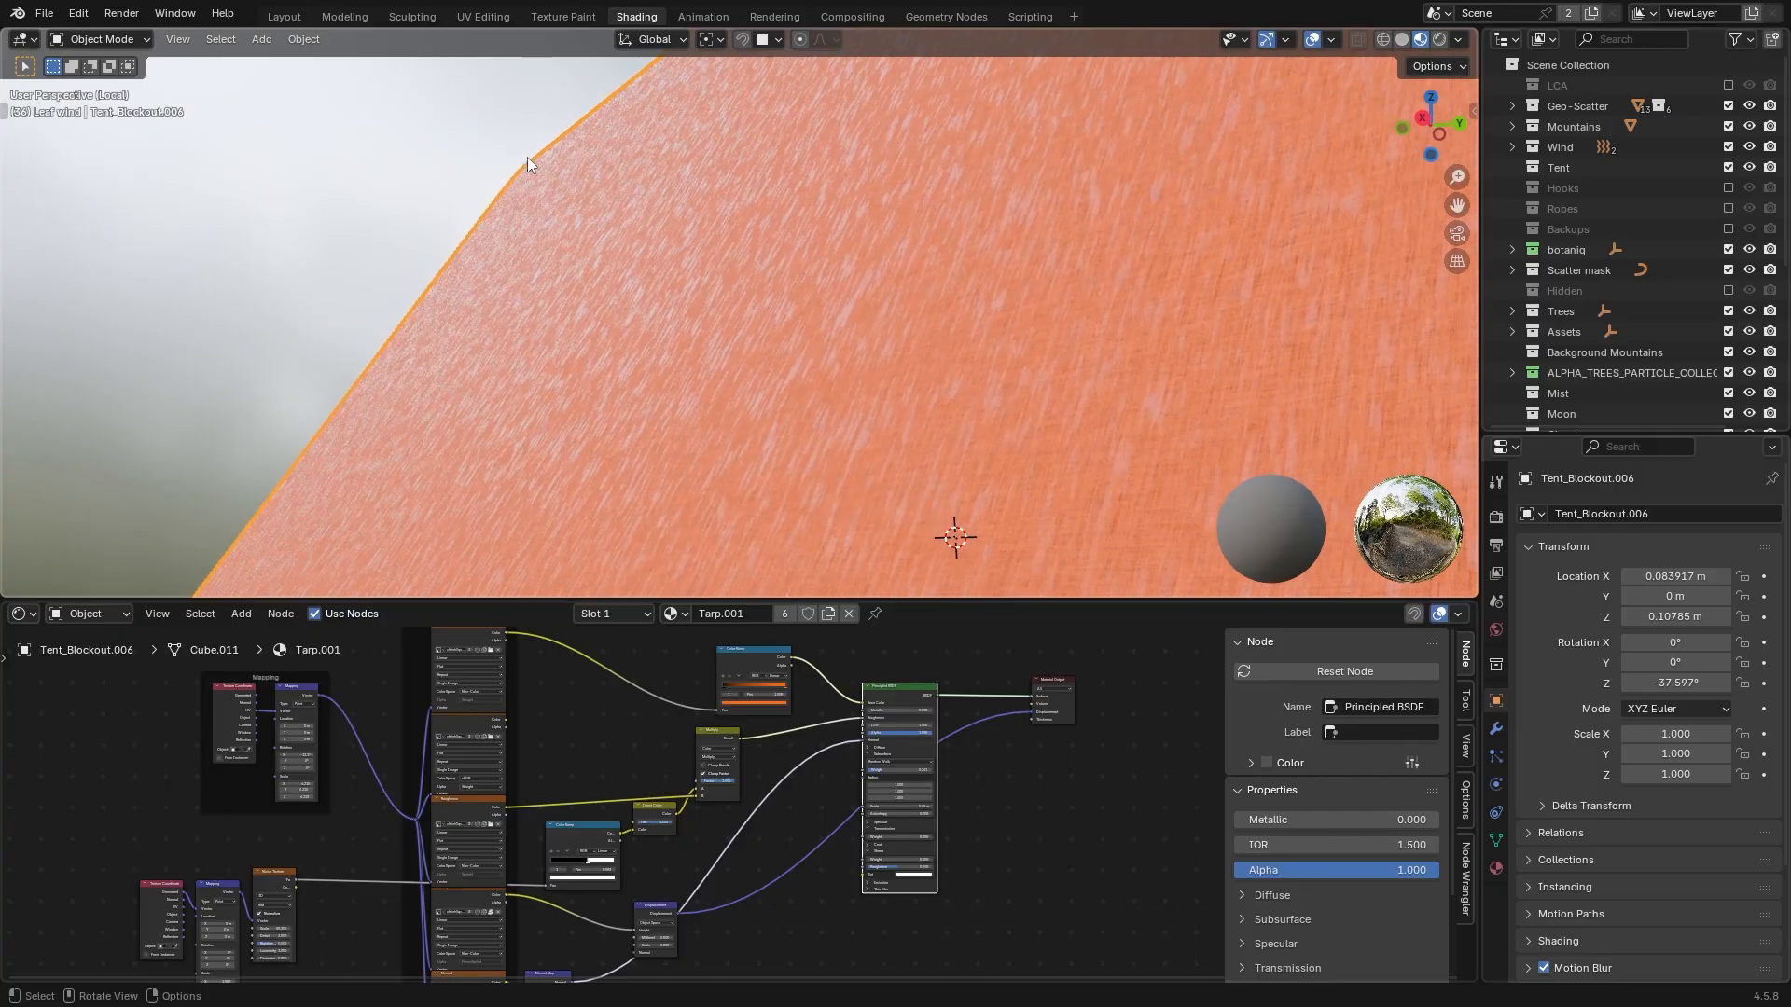
left_click(587, 835, "ctrl+shift")
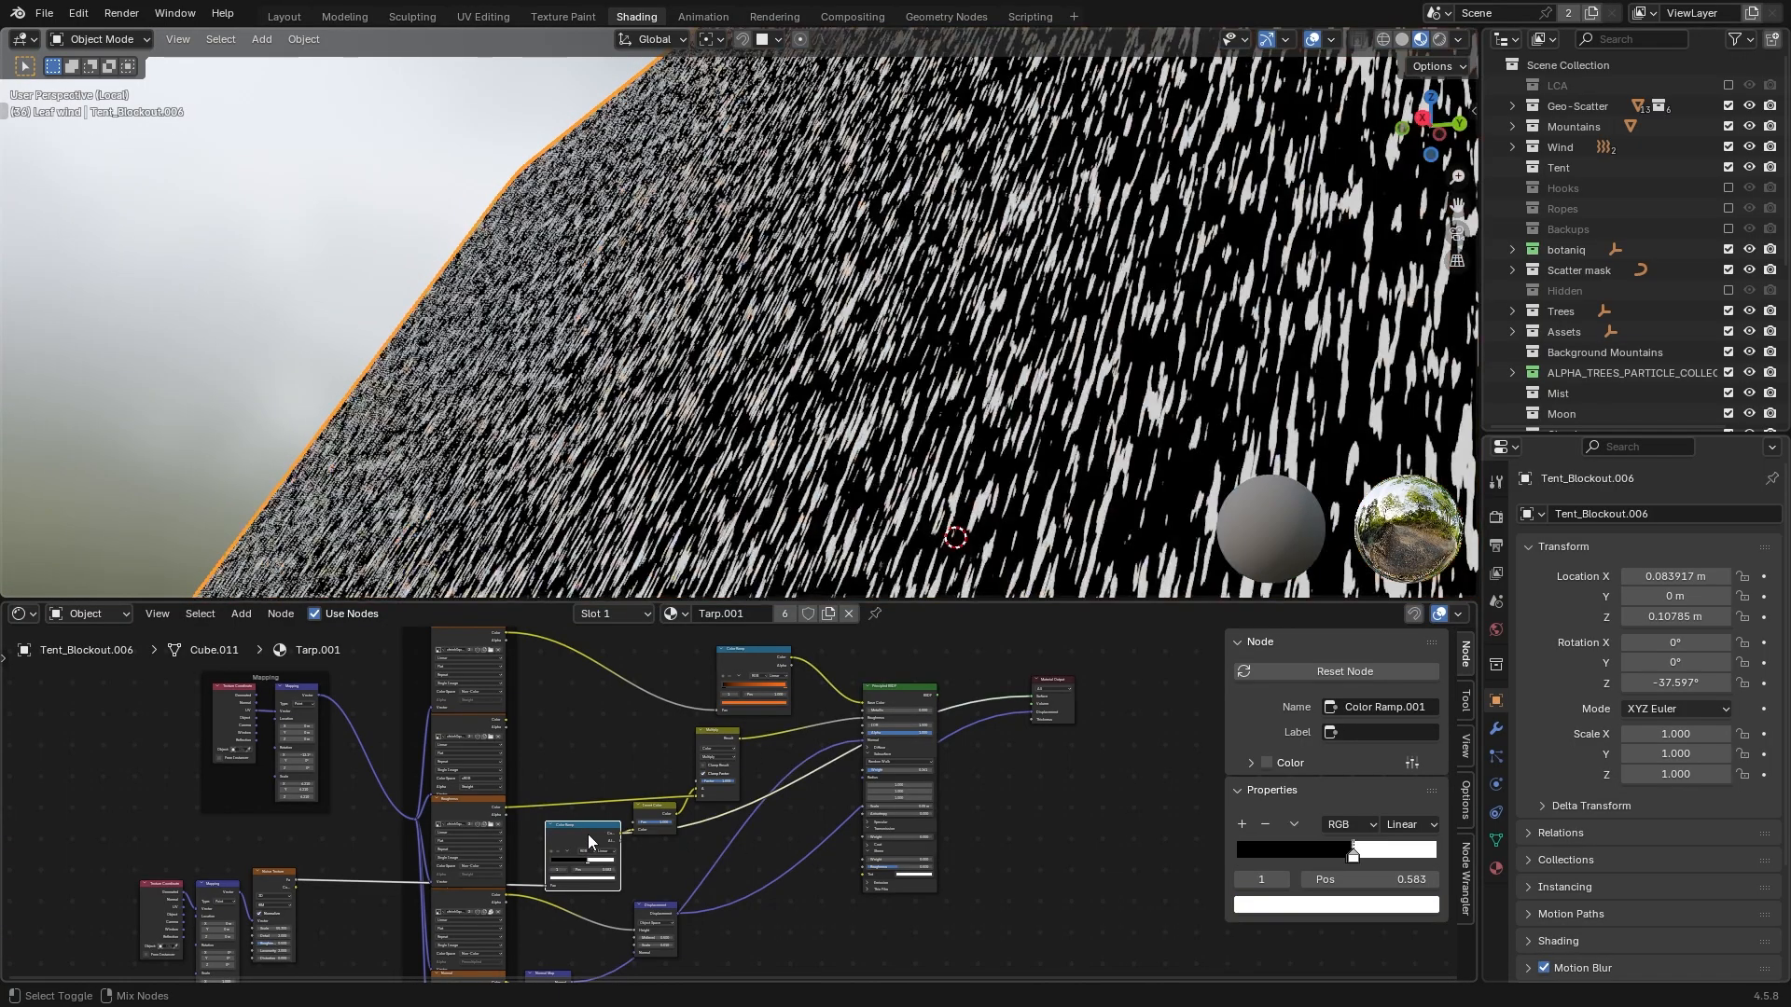
left_click(926, 696, "ctrl+shift")
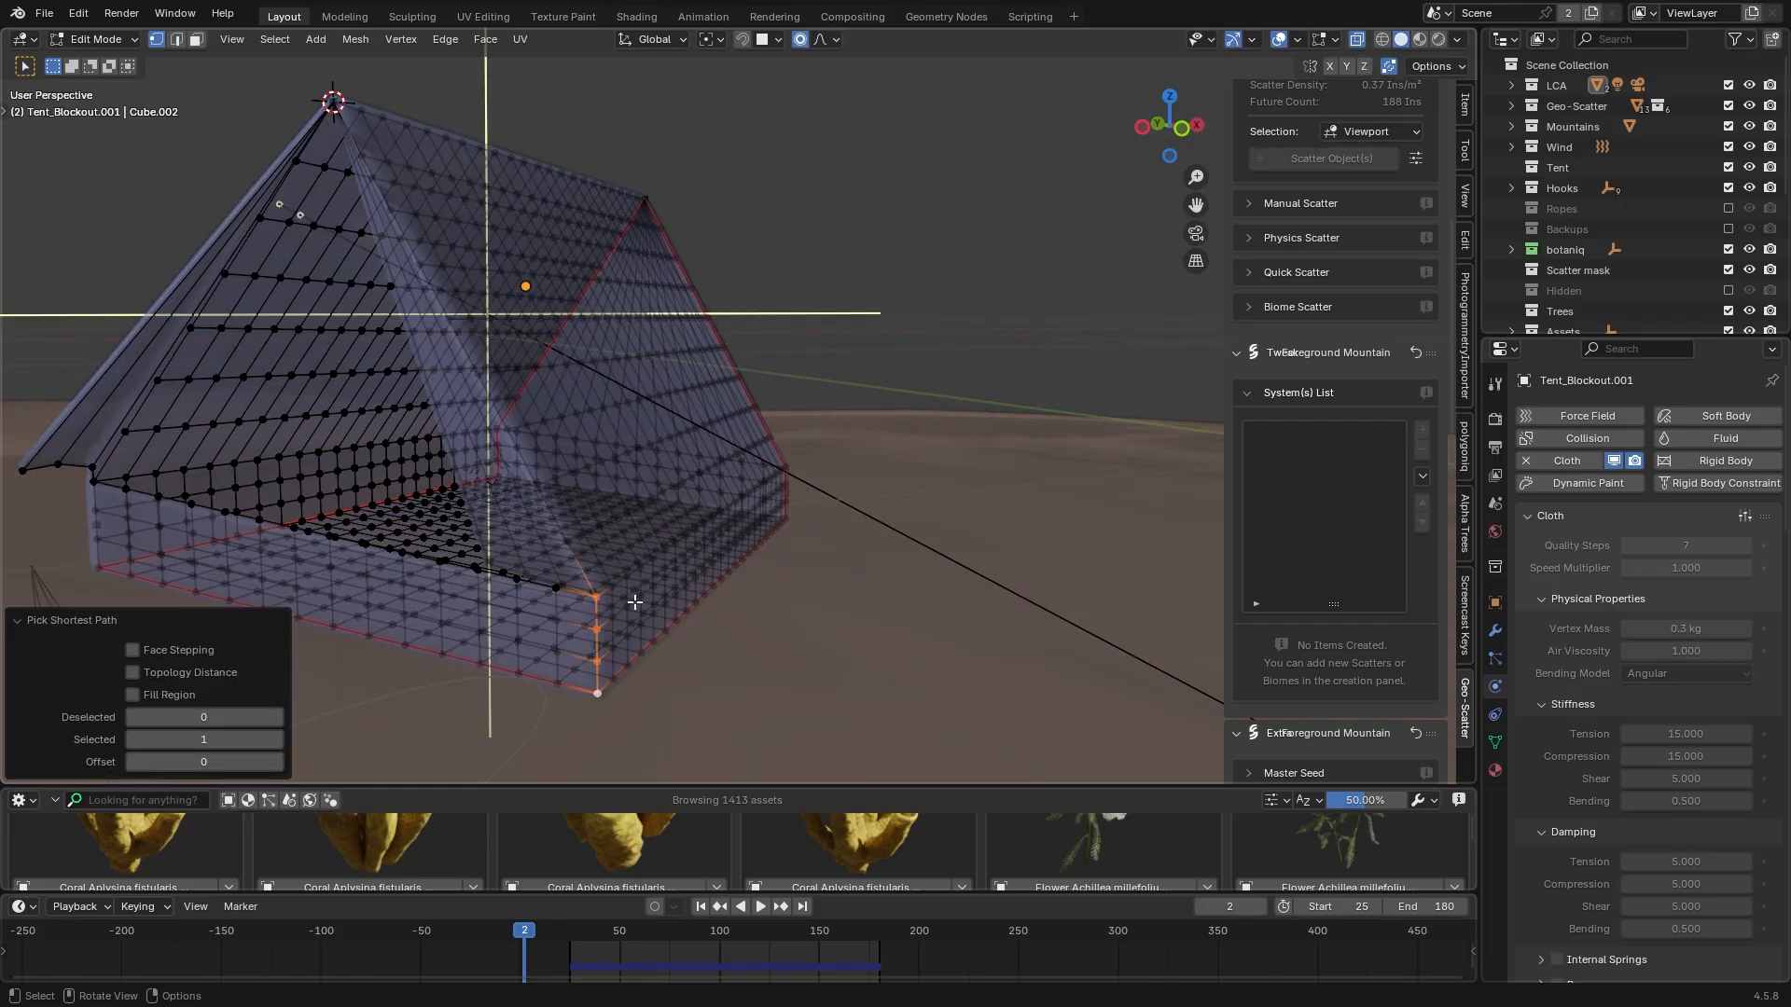
- Hook the vertical vertices of the tent's front right bottom corner and rear right bottom corner to separate new objects
key("ctrl+h")
left_click(606, 634)
scroll(747, 615, "down", 2)
middle_click_drag(775, 544, 652, 550)
left_click(1105, 516)
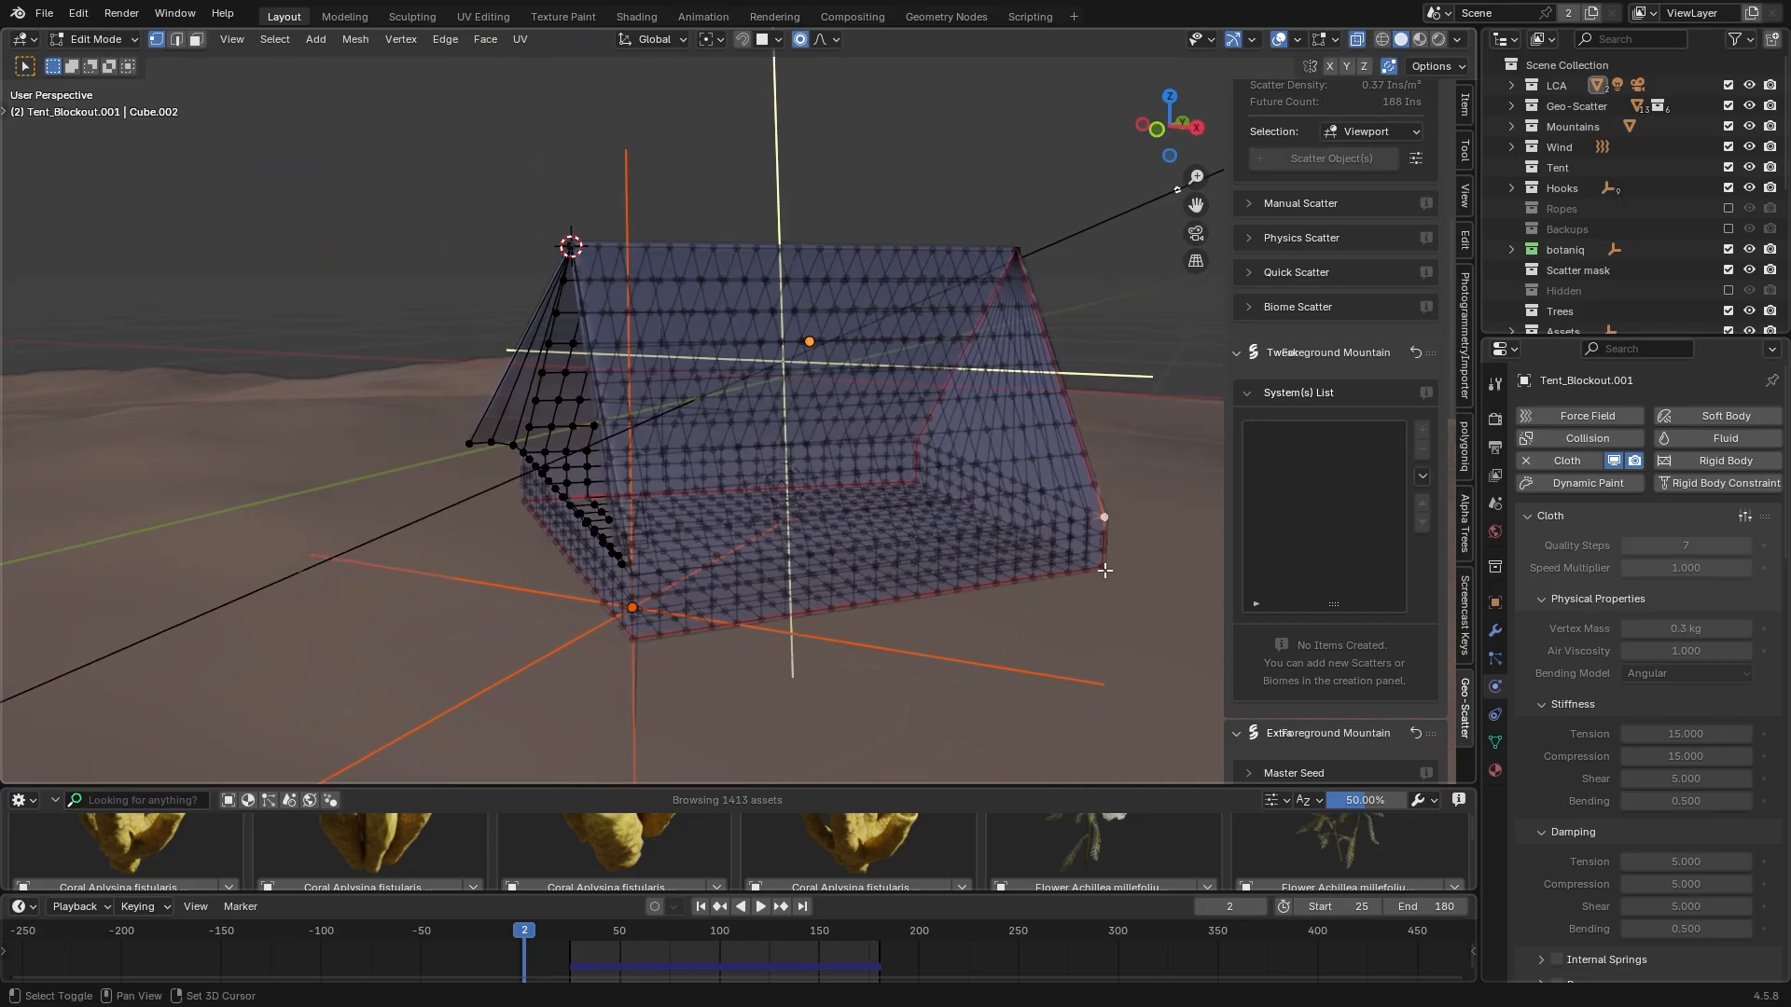
key("ctrl+h")
left_click(1108, 554)
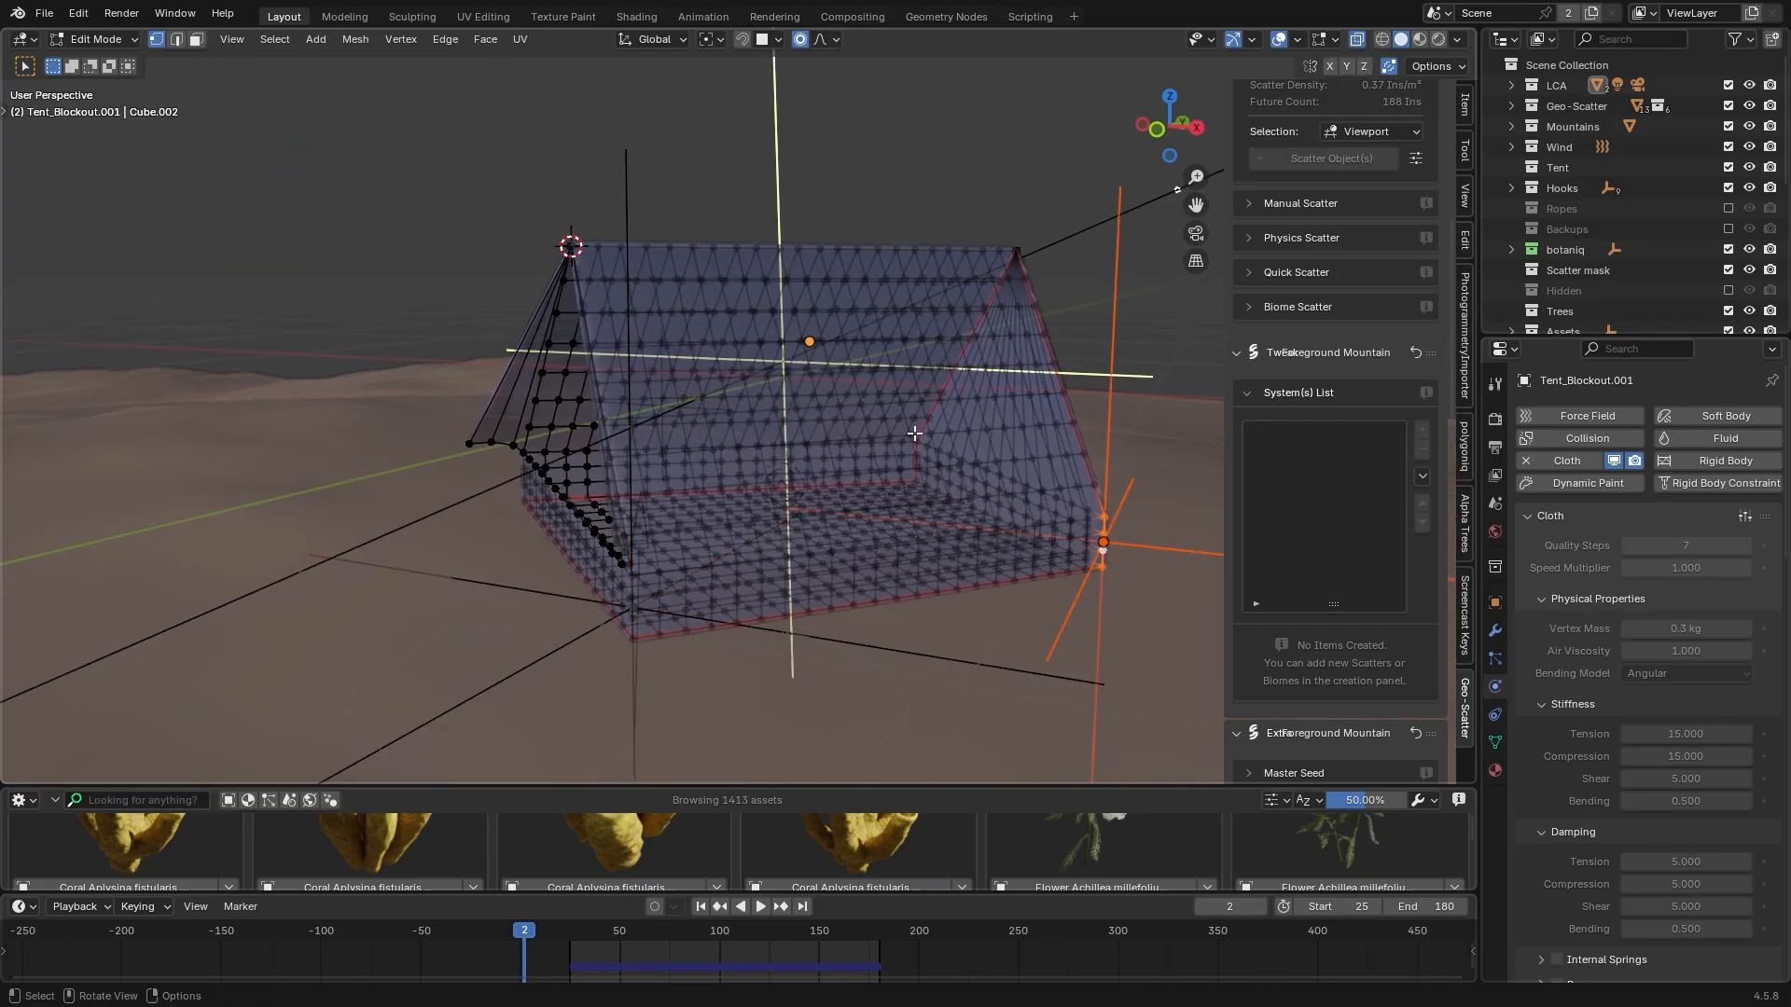
- Hook the vertical vertices of the two remaining bottom corners of the tent to separate new objects
left_click(917, 444)
left_click(917, 480, "ctrl")
key("ctrl+h")
left_click(909, 497)
middle_click_drag(909, 497, 1119, 513)
left_click(856, 583, "ctrl")
key("ctrl+h")
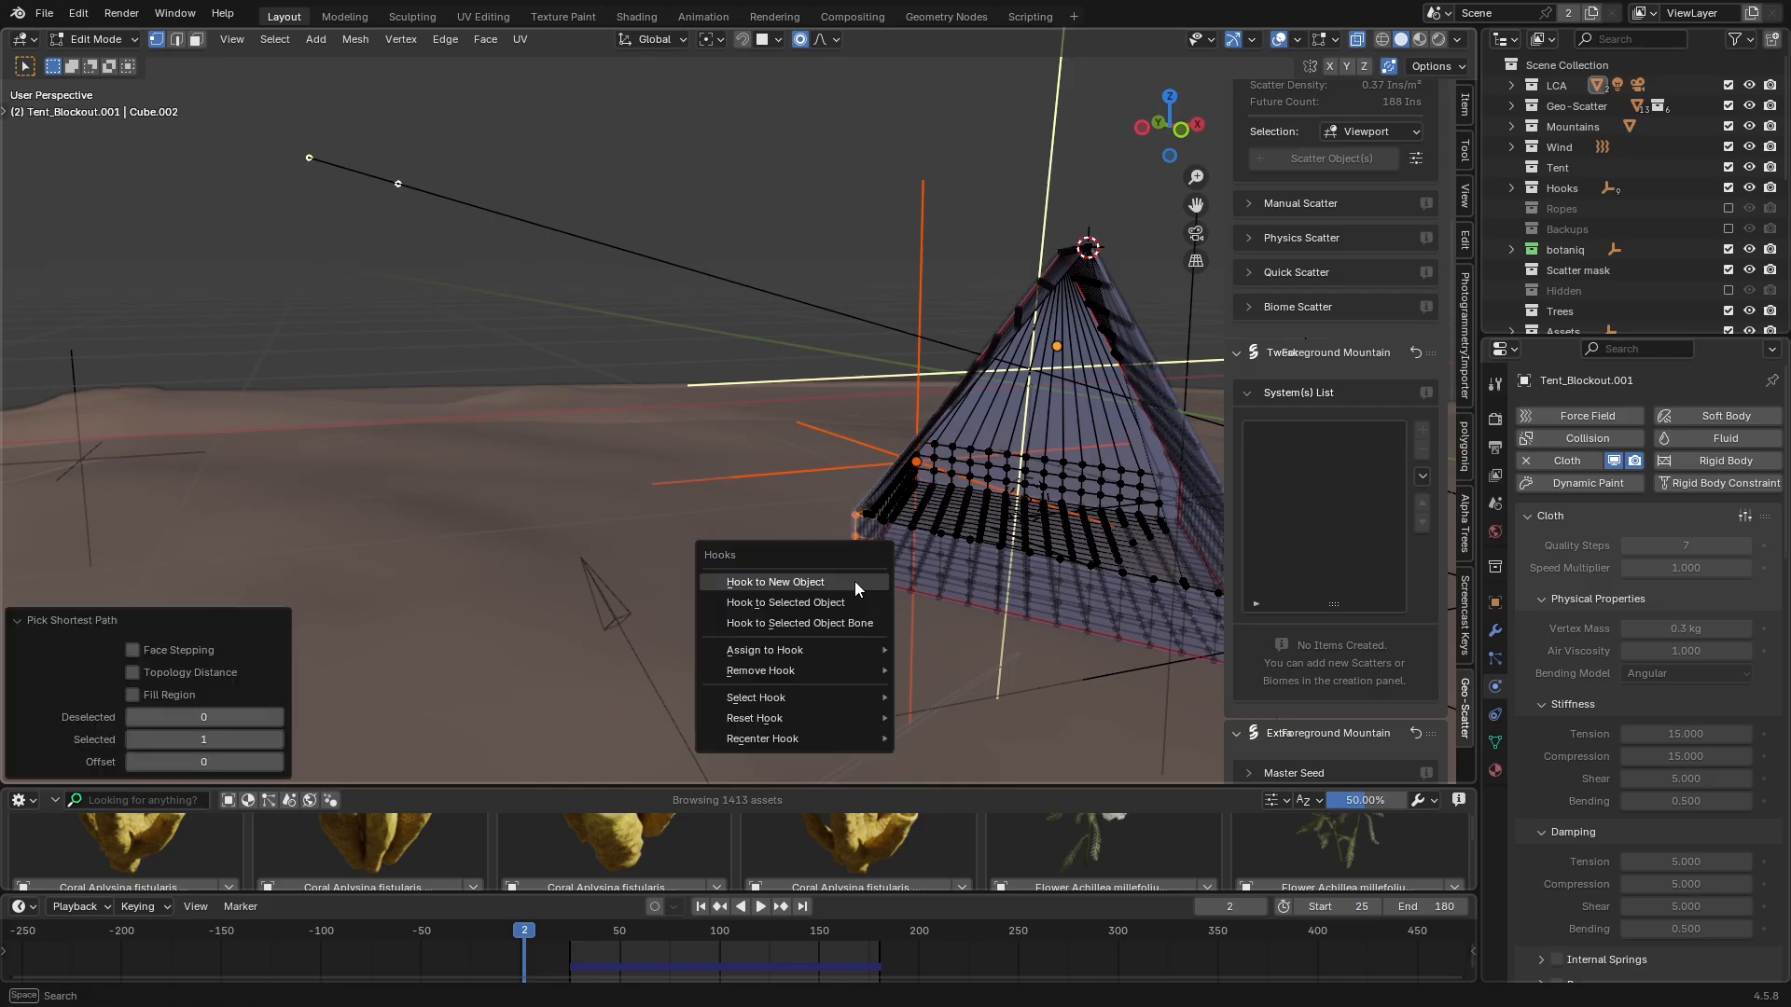
left_click(857, 586)
middle_click_drag(857, 587, 407, 490)
left_click(512, 483)
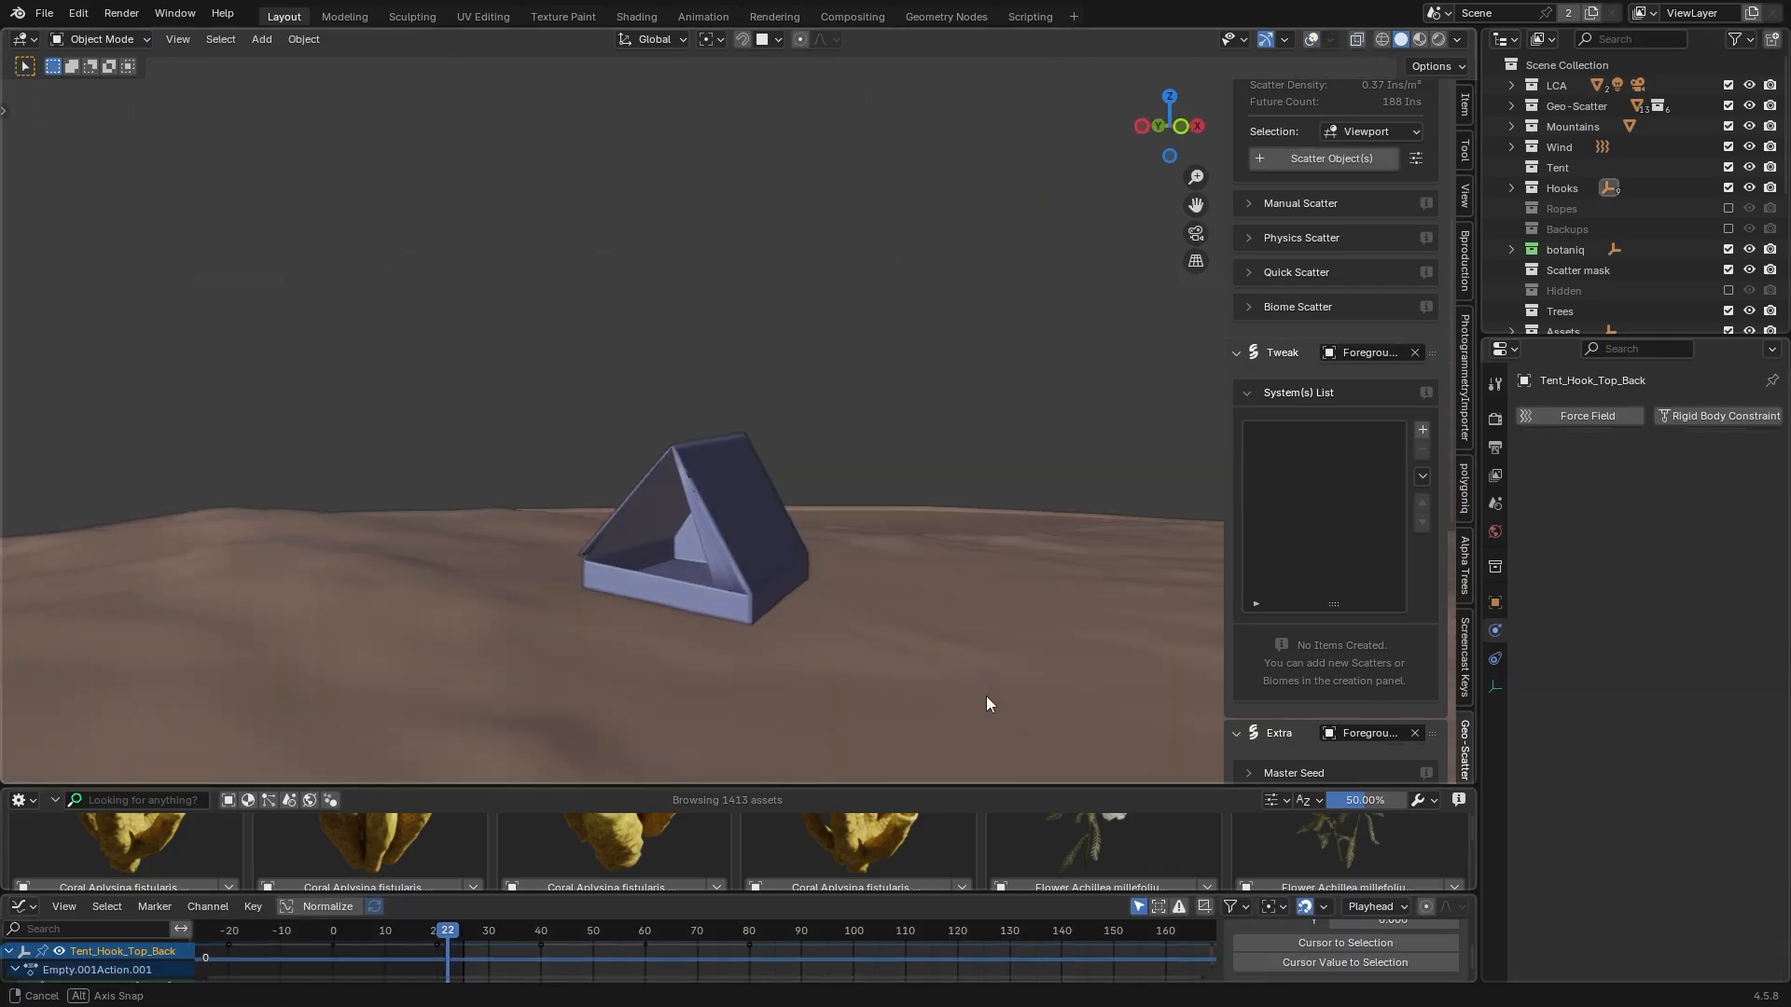
- Examine the tent's cloth playback and the noise-animated curve of the front bottom corner hook in the Graph Editor
middle_click_drag(826, 662, 579, 629)
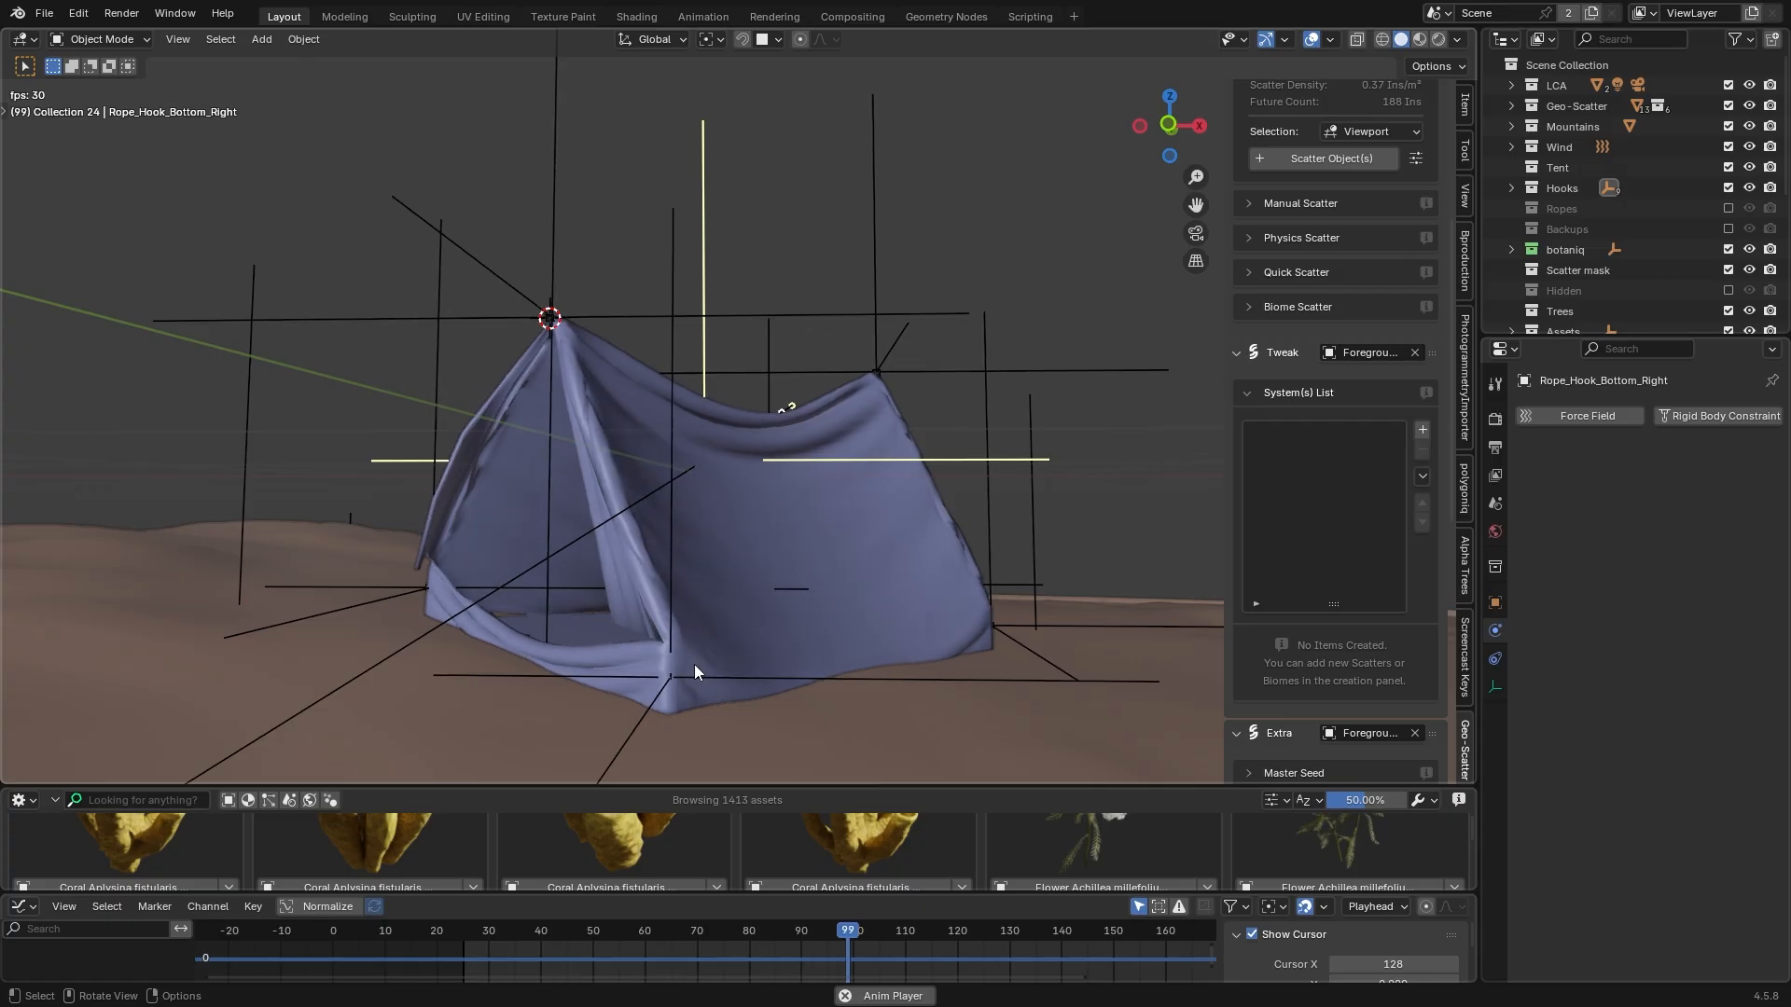
middle_click_drag(679, 674, 662, 638)
scroll(662, 638, "up", 3)
left_click(719, 641)
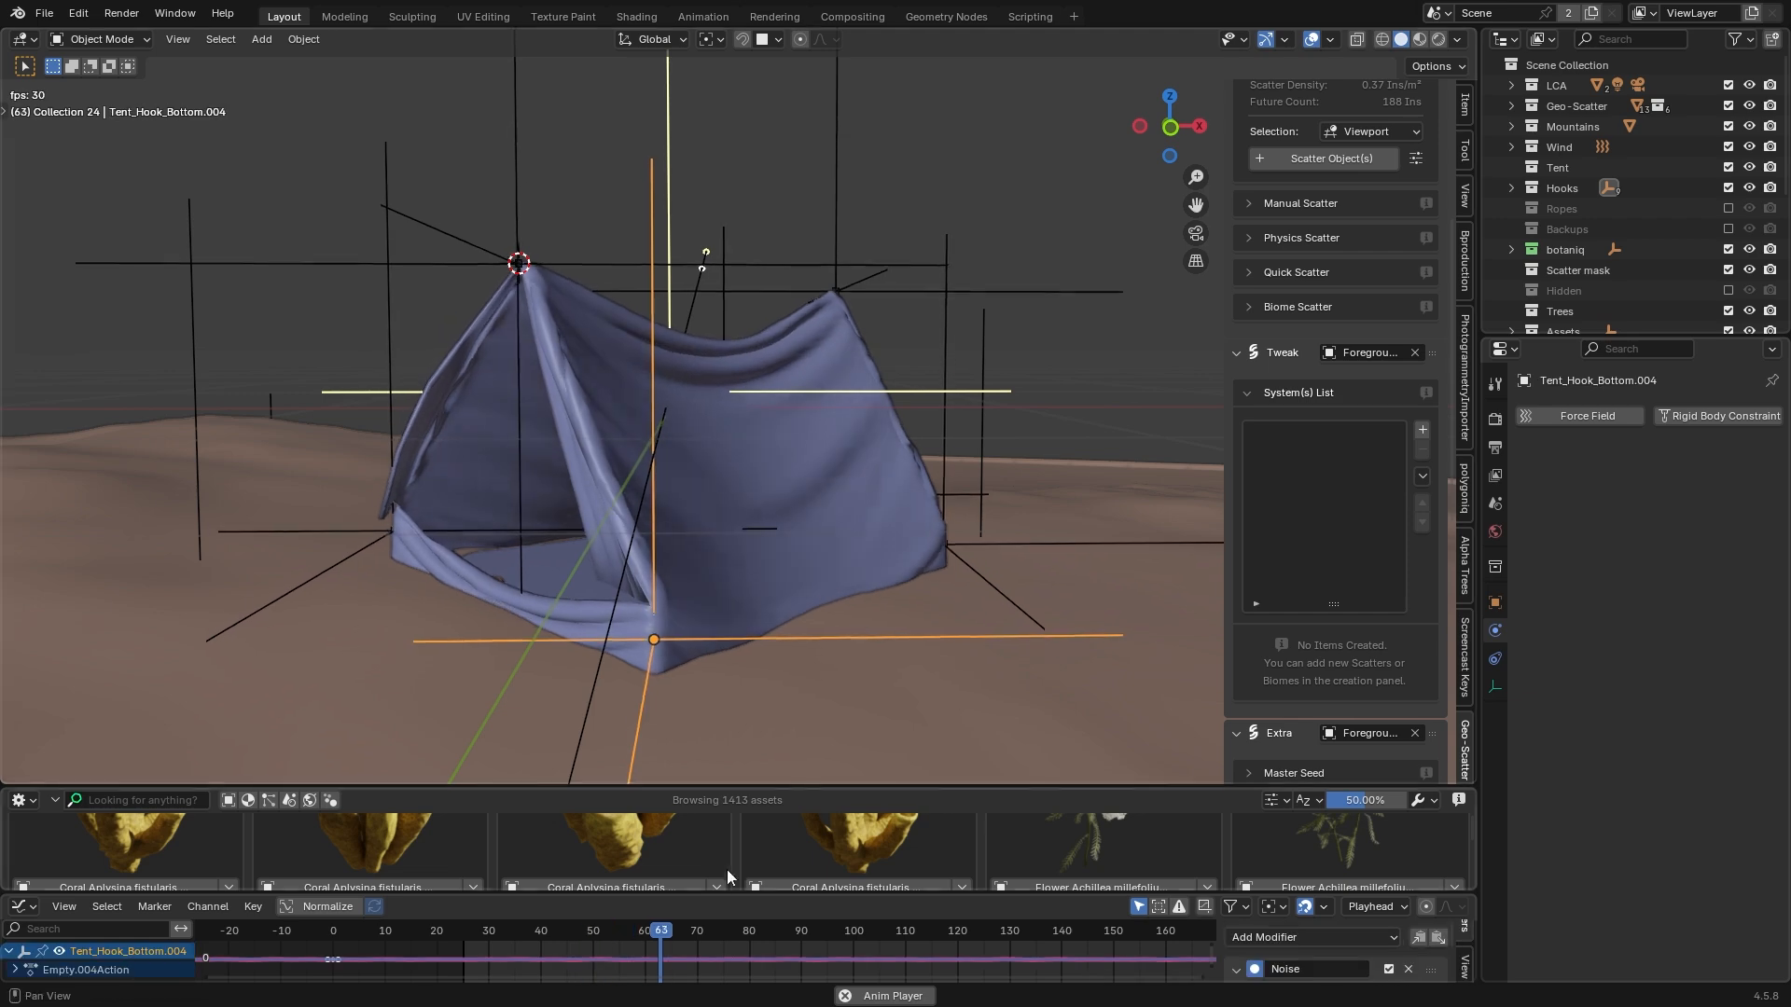
key("ctrl+space")
middle_click_drag(1122, 644, 1110, 506, "ctrl")
middle_click_drag(1188, 563, 1095, 579)
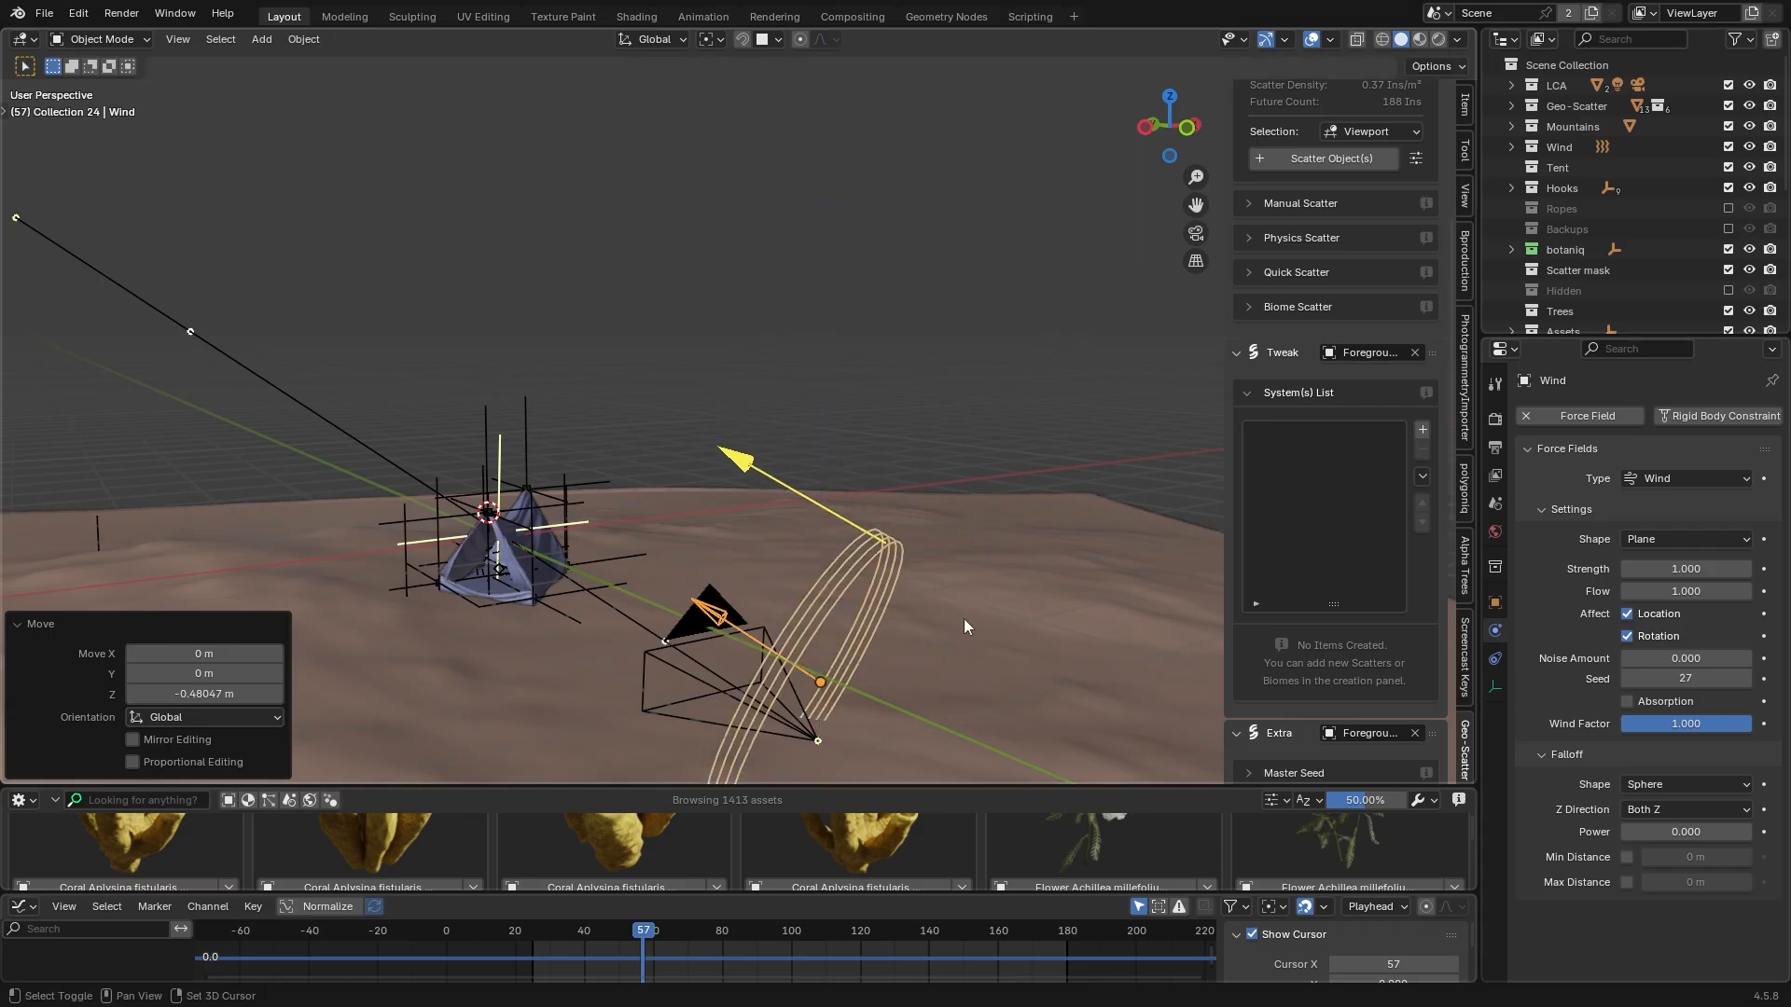
- Review the wind force field's placement and the baked tent cloth simulation from several angles
middle_click_drag(964, 620, 955, 461, "shift")
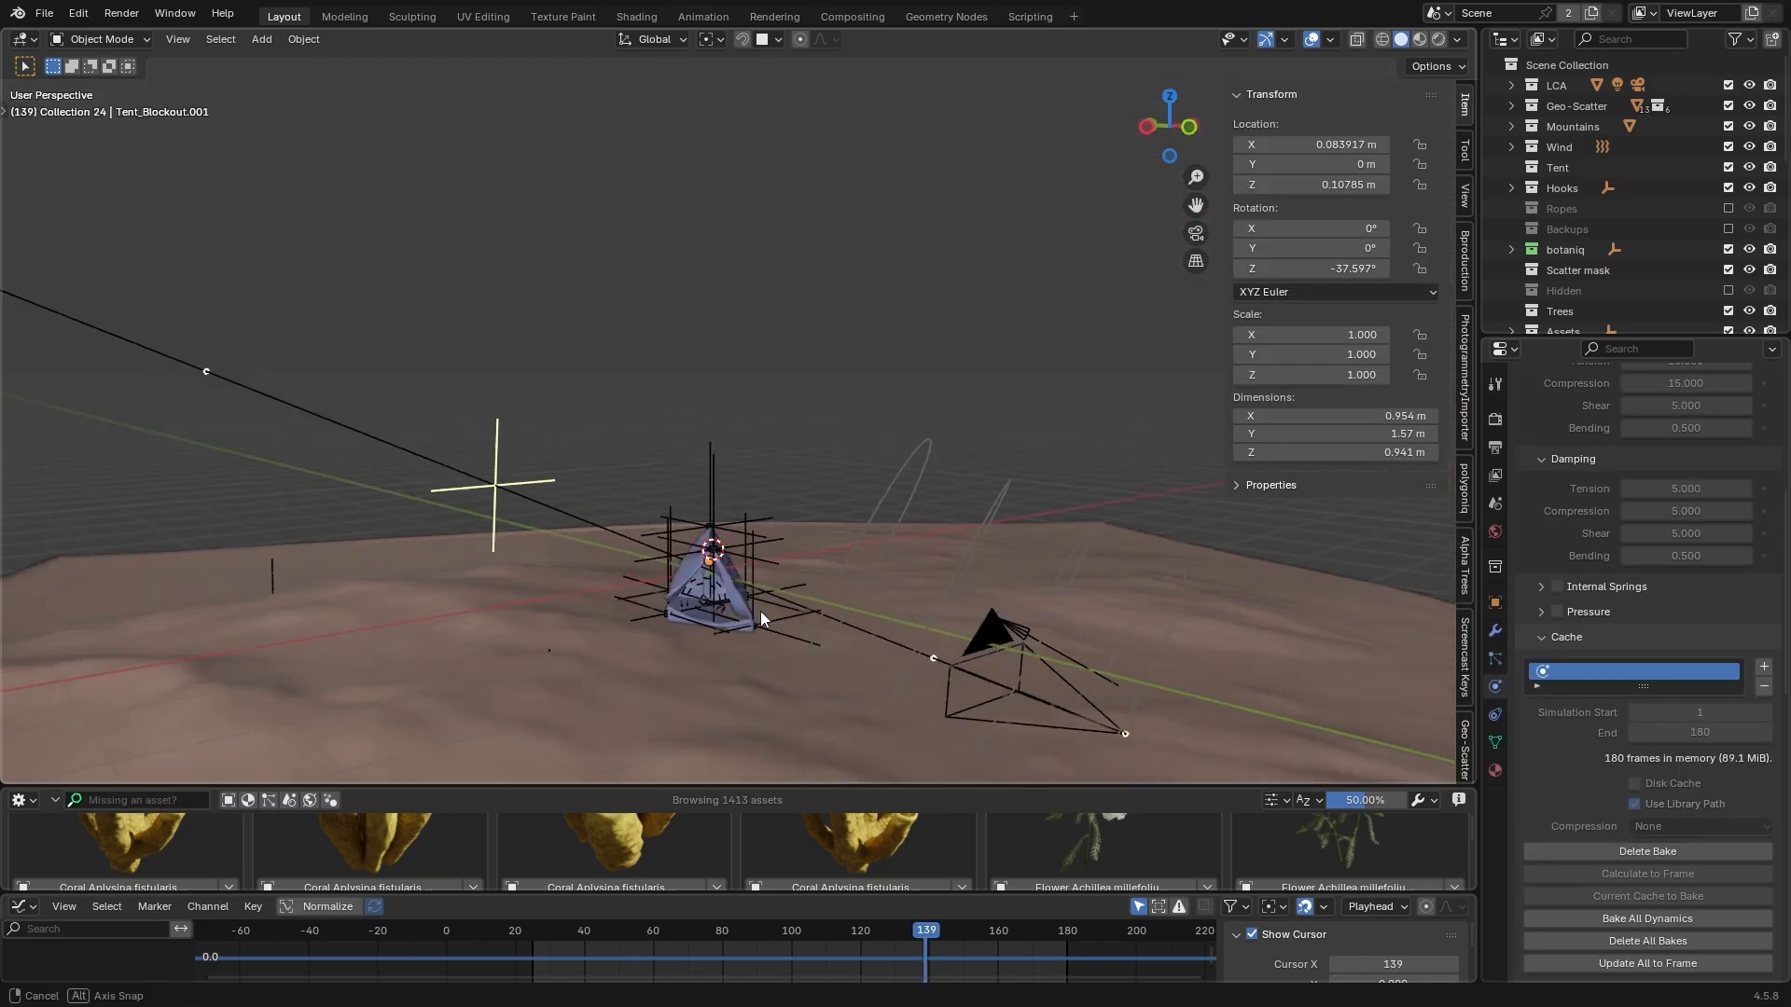
middle_click_drag(970, 625, 930, 561)
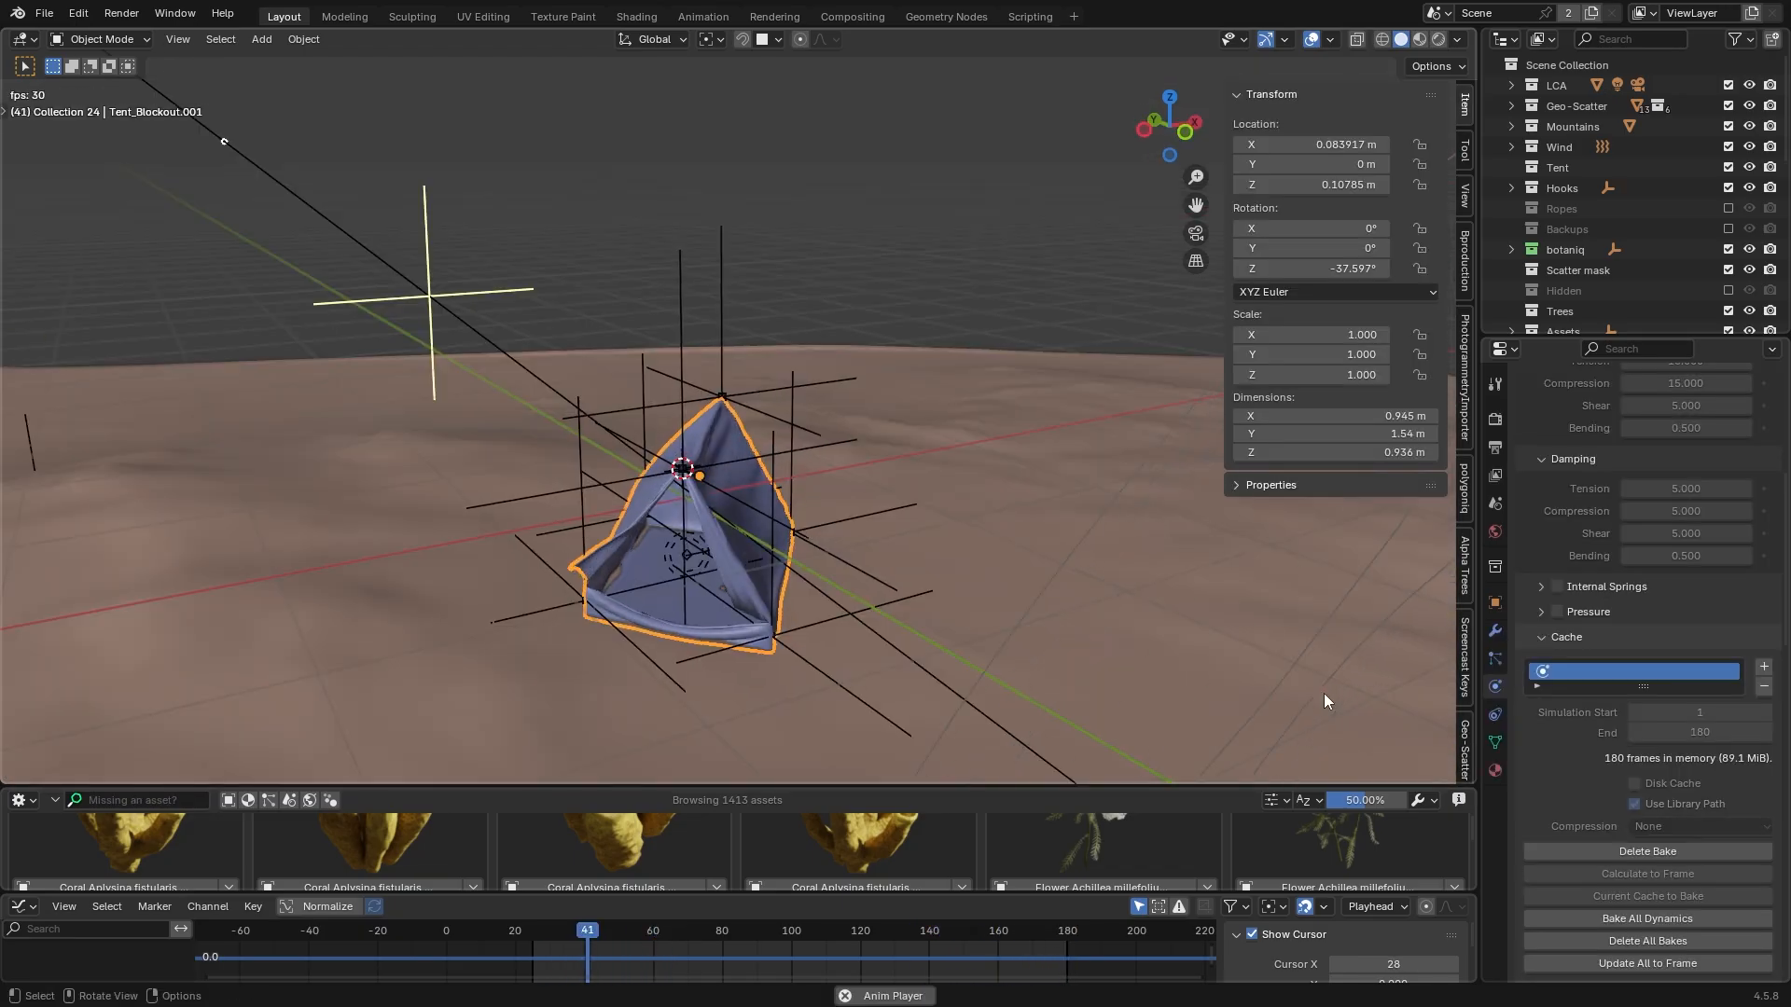
middle_click_drag(1216, 662, 720, 563)
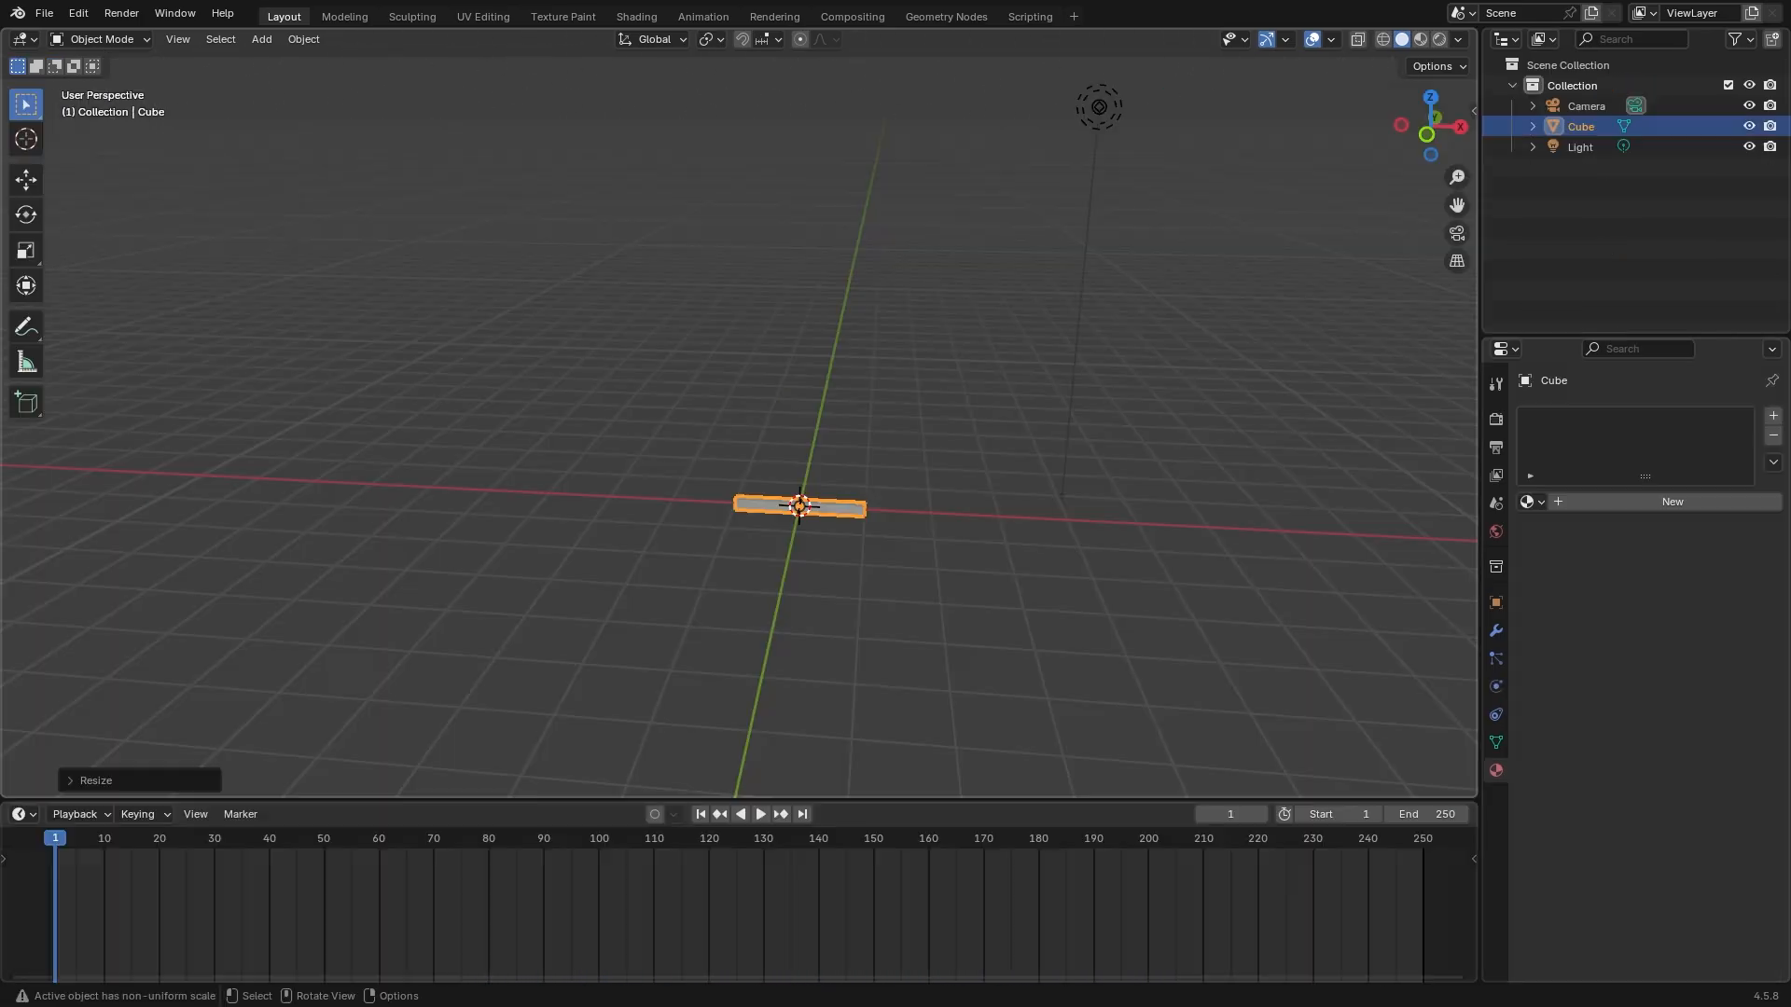
- Add 75 loop cuts along the length of the stretched cube for the rope
key("Tab")
key("ctrl+r")
type("75")
left_click(799, 497)
- Select the entire rope mesh and unwrap its UVs
middle_click_drag(795, 519, 917, 527, "shift")
scroll(843, 544, "up", 2)
key("a")
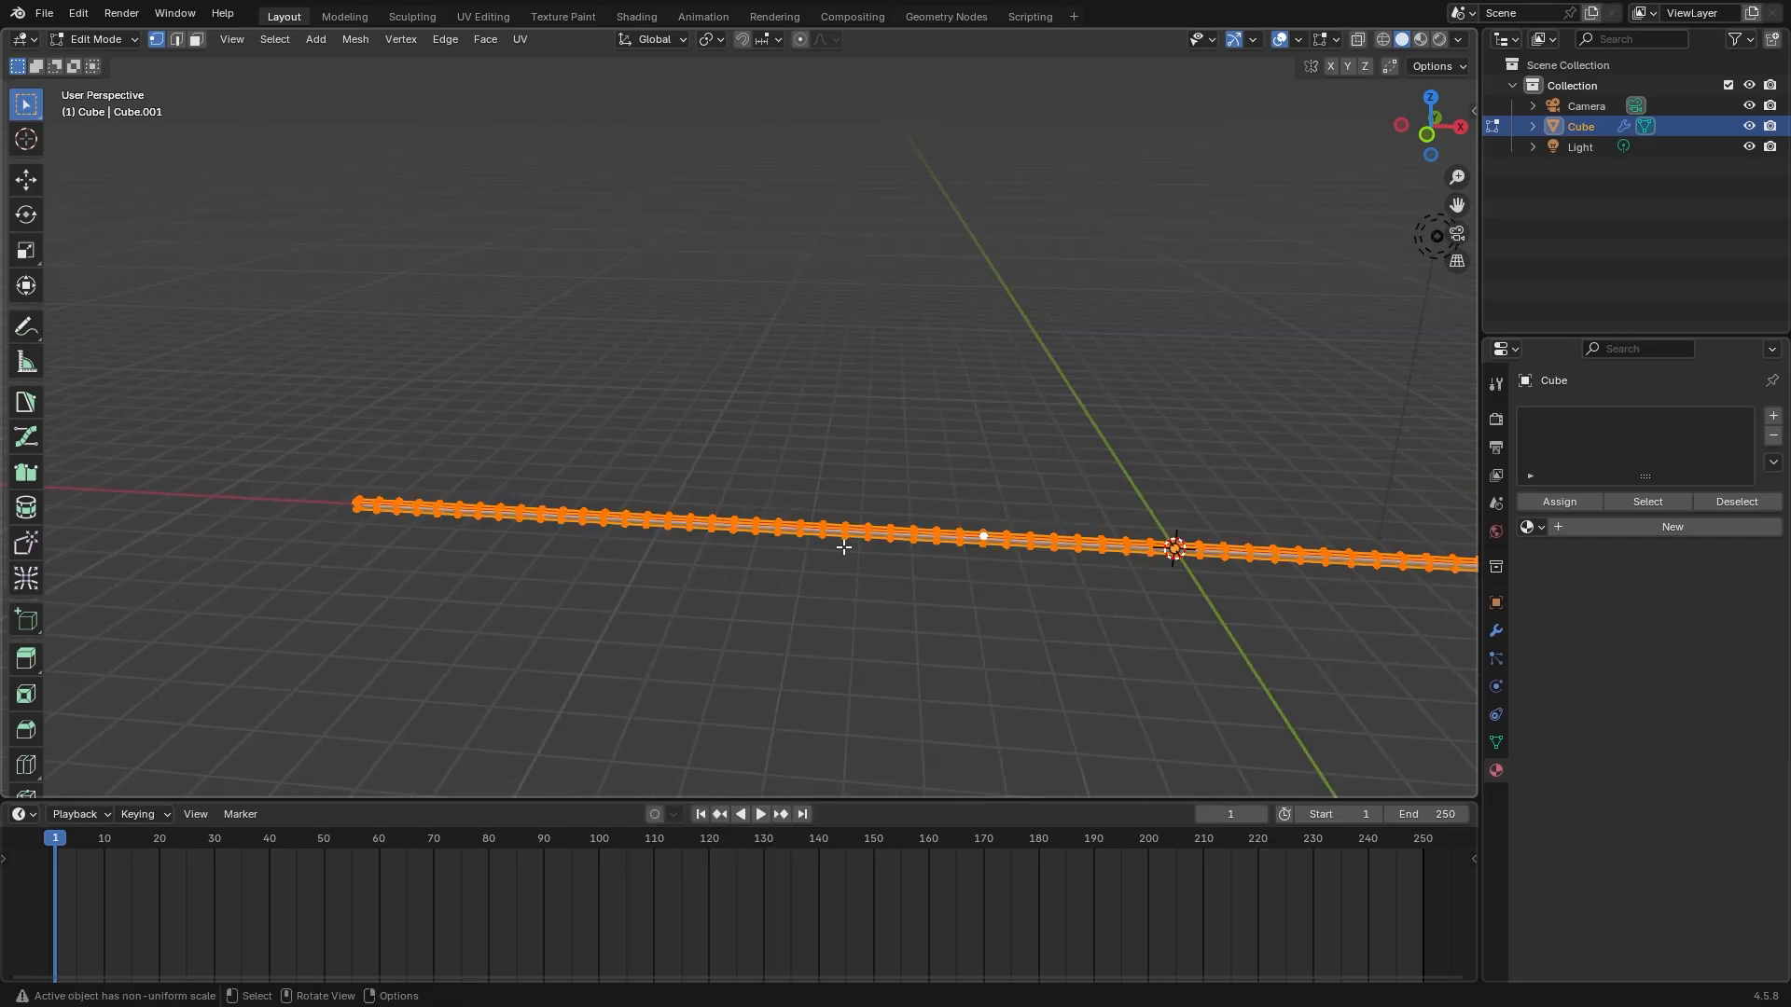
key("u")
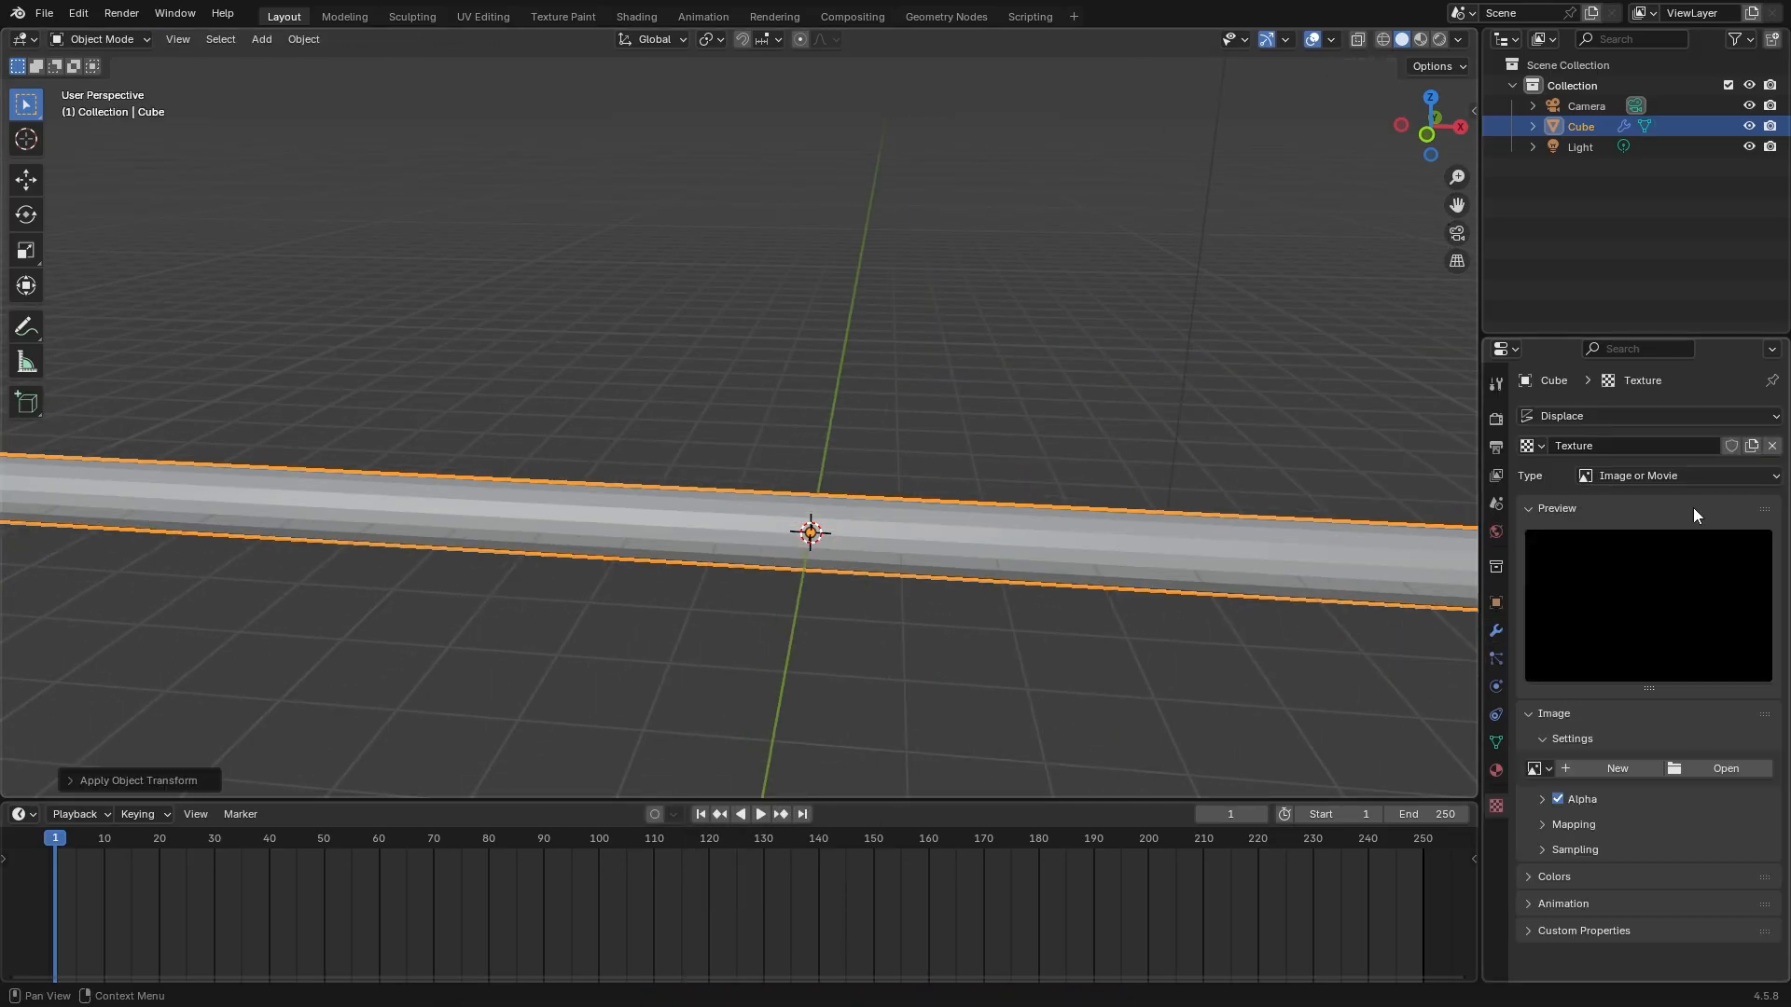
- Switch the timeline area to a UV Editor and set the Displace modifier to UV coordinates with a strength of about 0.13
left_click(23, 815)
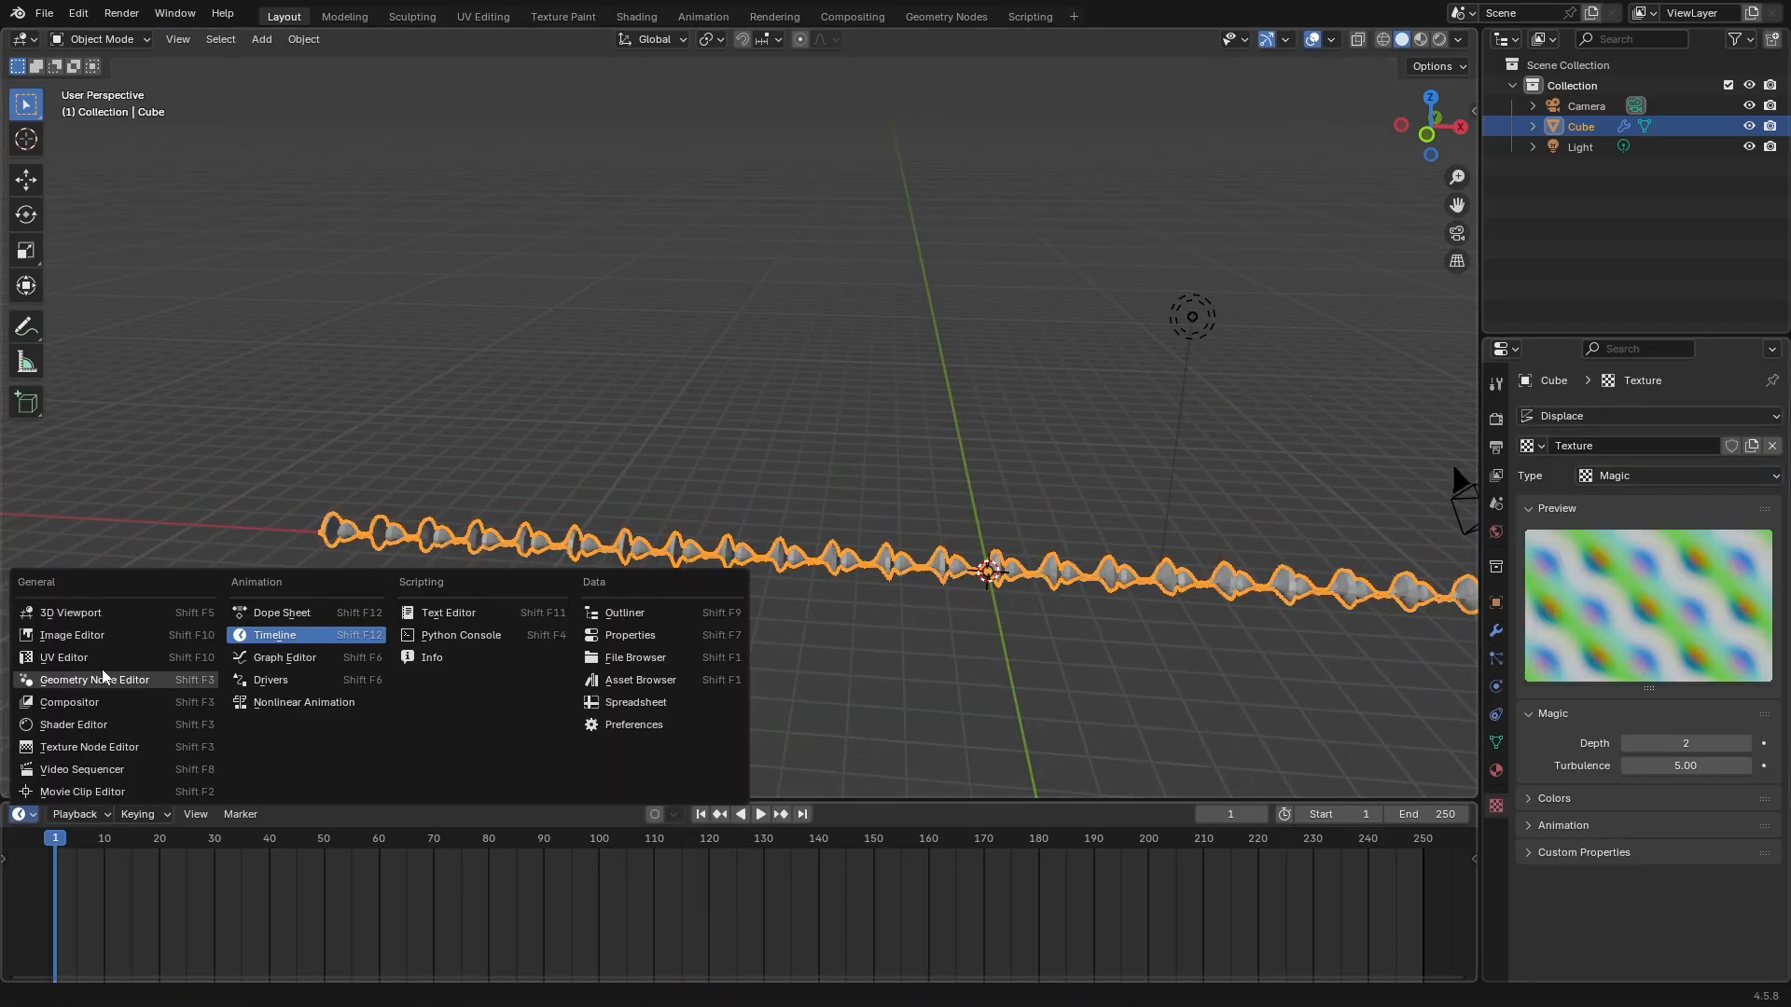
left_click(84, 658)
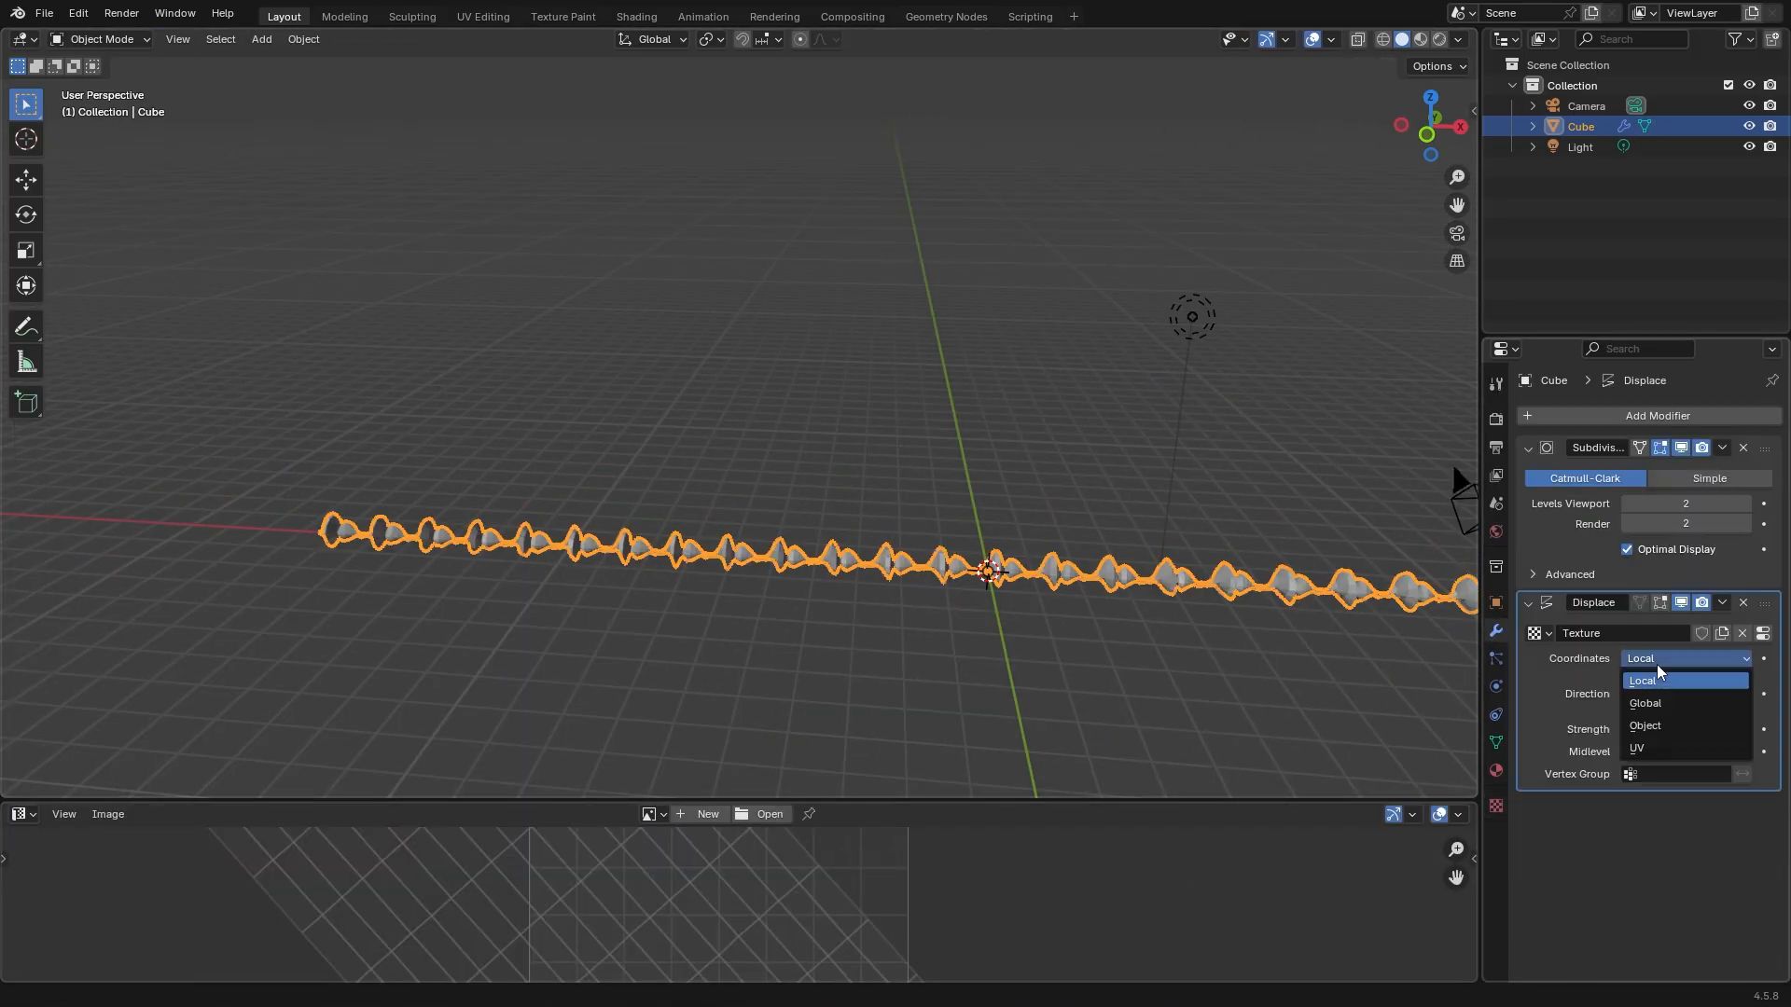
mouse_move(1686, 752)
left_mouse_down()
mouse_move(1642, 753)
mouse_move(1707, 753)
left_mouse_up()
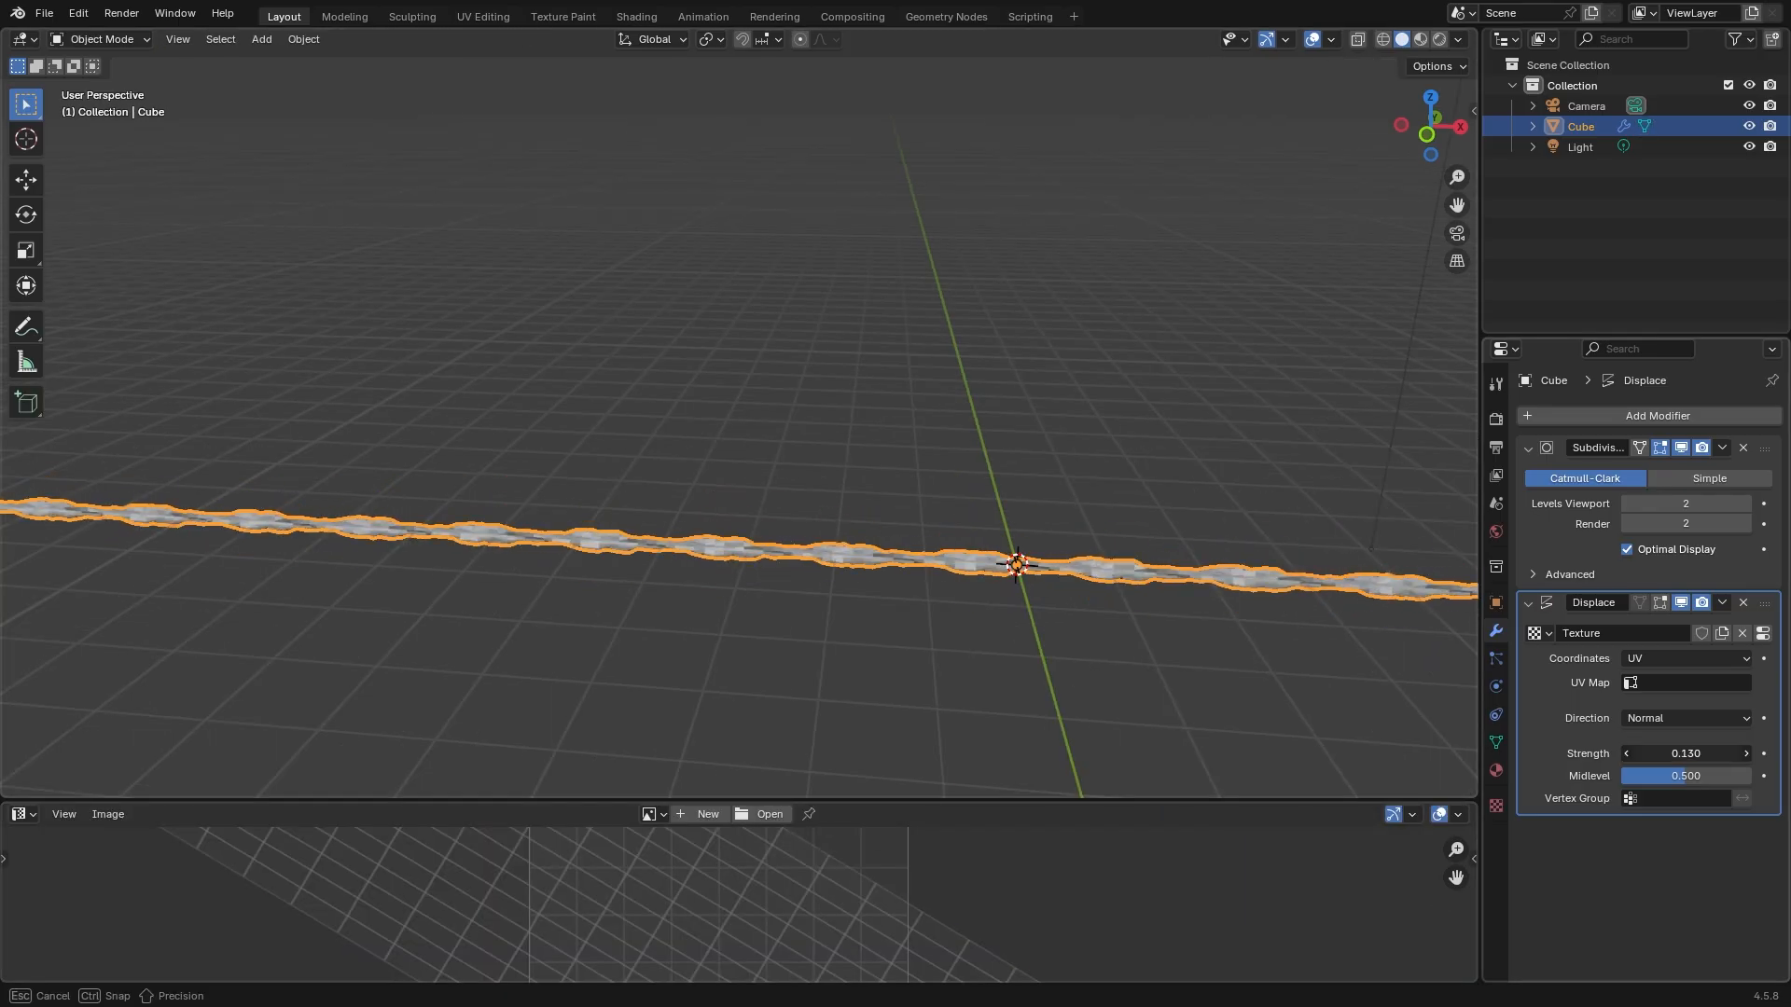
- Shade the displaced rope smooth
right_click(1230, 563)
left_click(1230, 564)
middle_click_drag(1229, 563, 1279, 600)
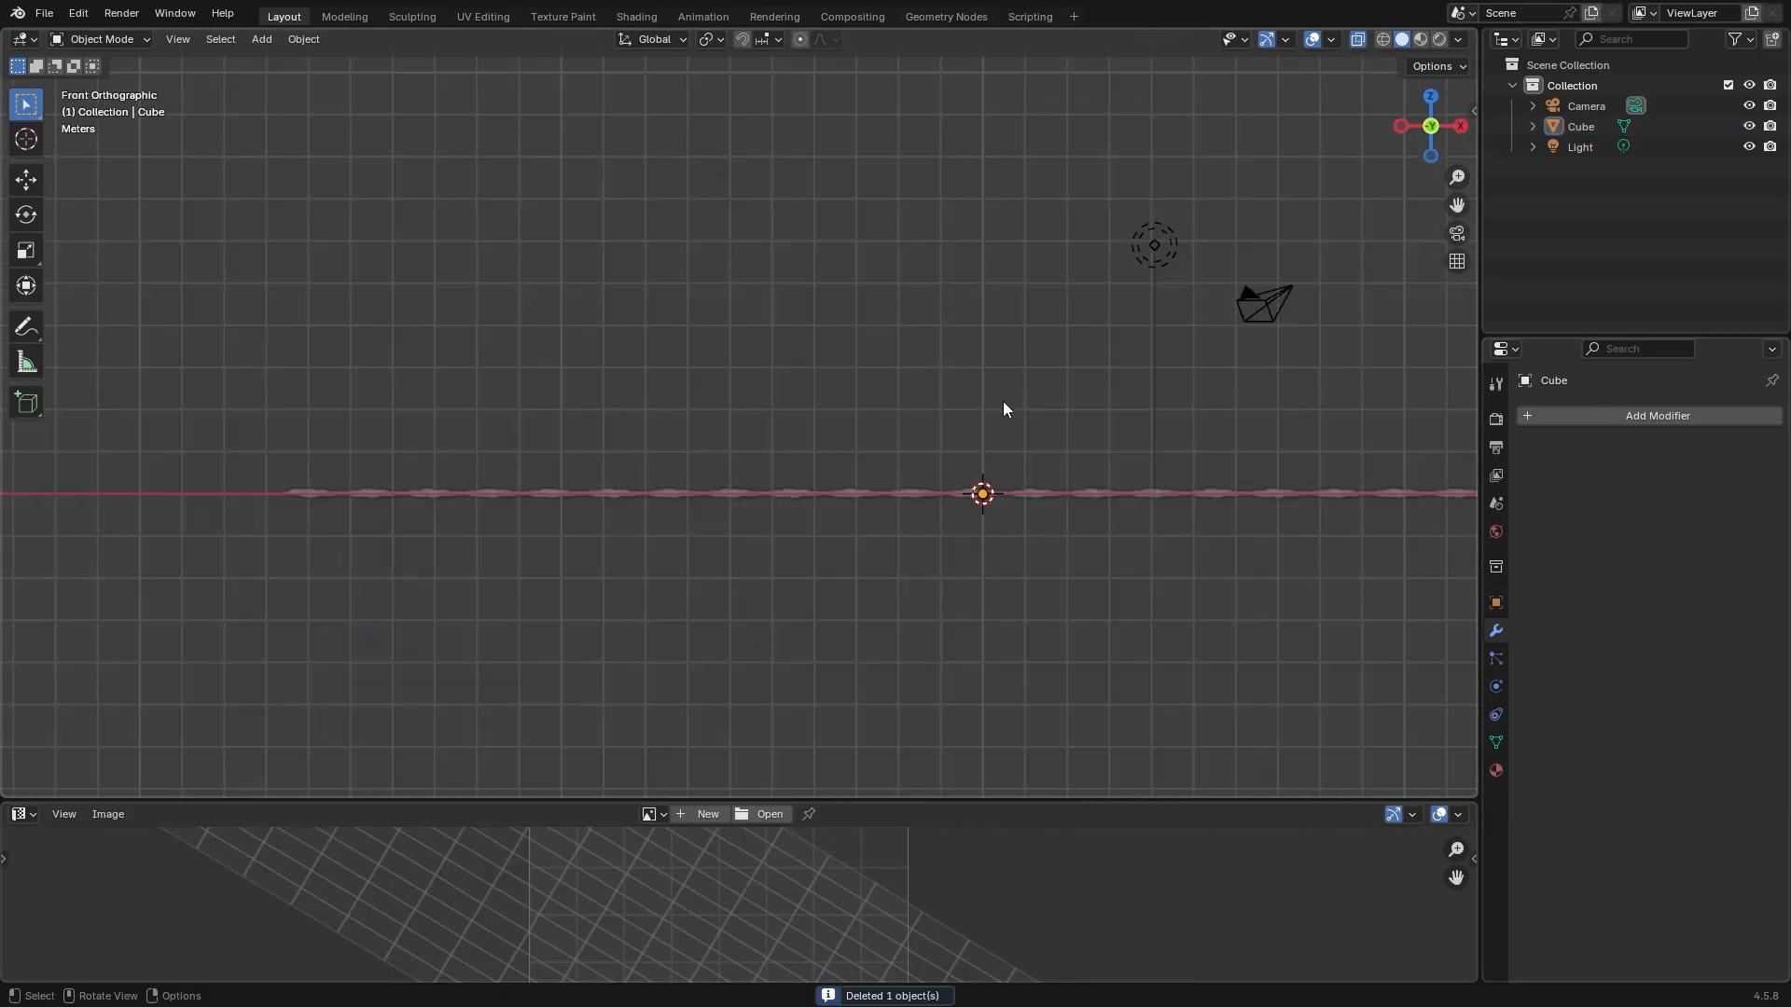
- Add a new cube, thin it to about 0.17 in Y and Z, and stretch it along X to enclose the rope
key("shift+a")
left_click(1082, 428)
key("s")
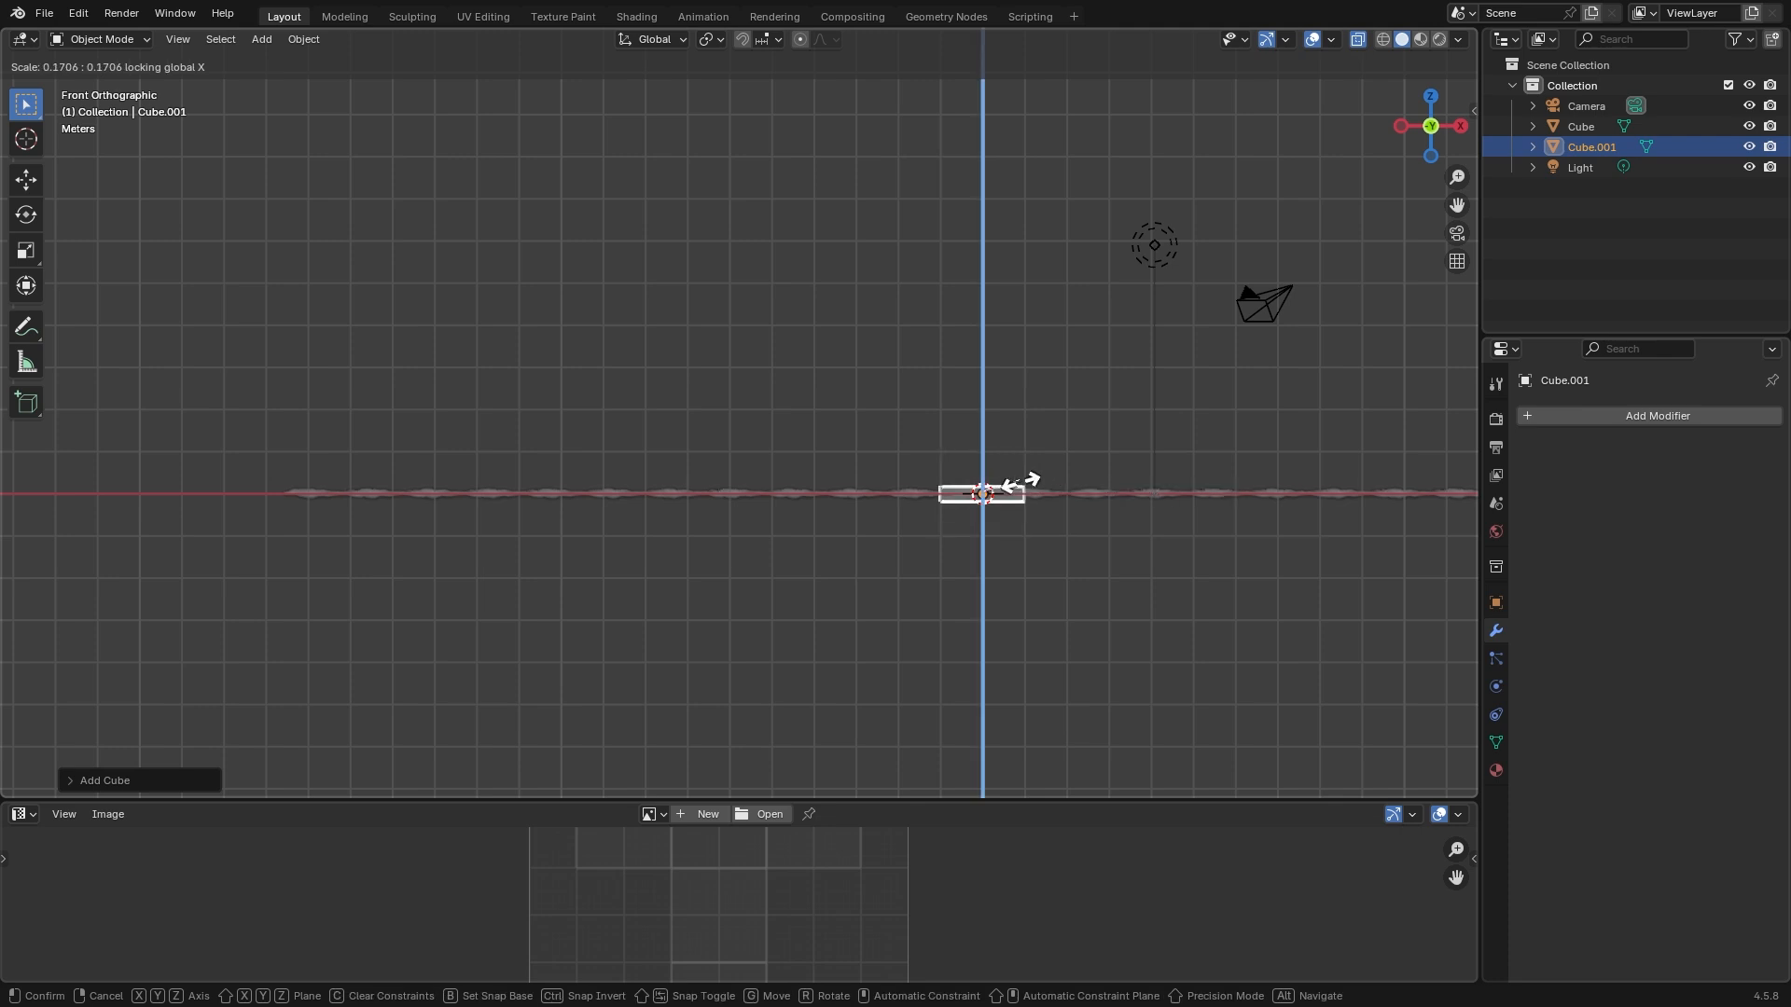
key("x")
left_click(86, 385)
- Divide the cage cube along its length with evenly spaced loop cuts
key("Tab")
key("ctrl+r")
scroll(951, 493, "up", 7)
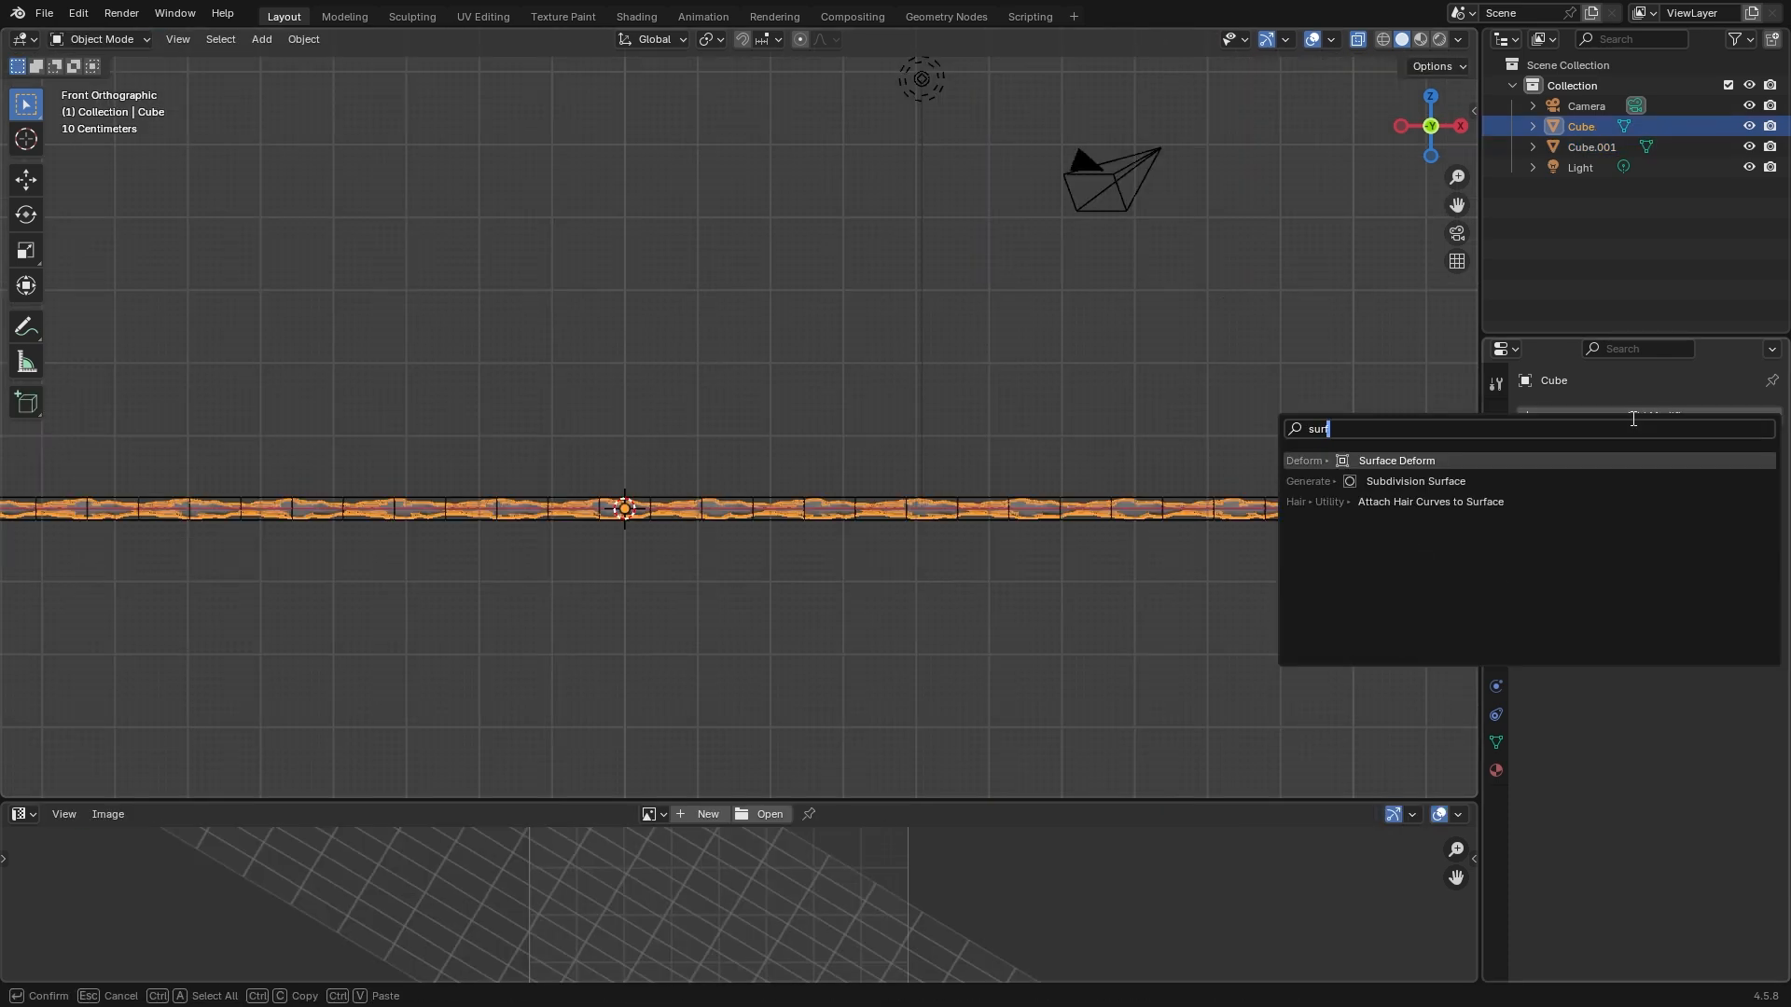
- Add a Surface Deform modifier to the rope, target Cube.001, and bind it
key("Return")
left_click(1741, 478)
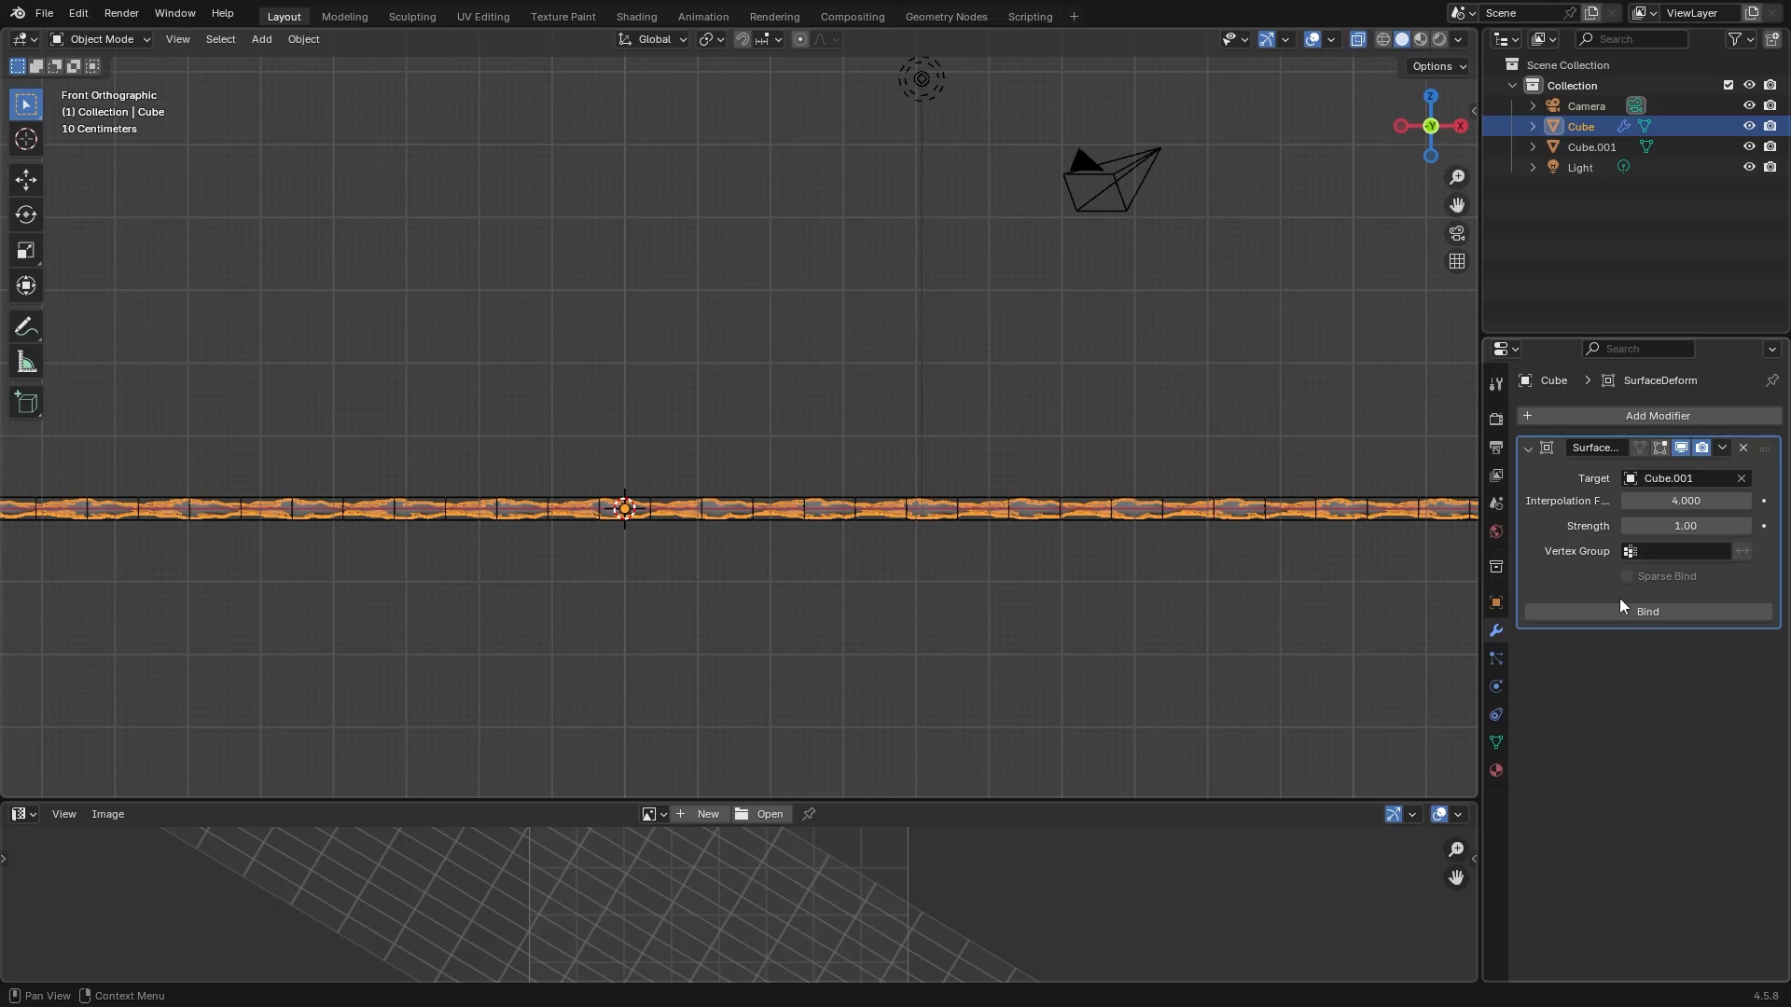
left_click(1623, 611)
- Bend the rope by moving a section of its Cube.001 cage upward with smooth proportional editing
left_click_drag(848, 439, 1038, 524)
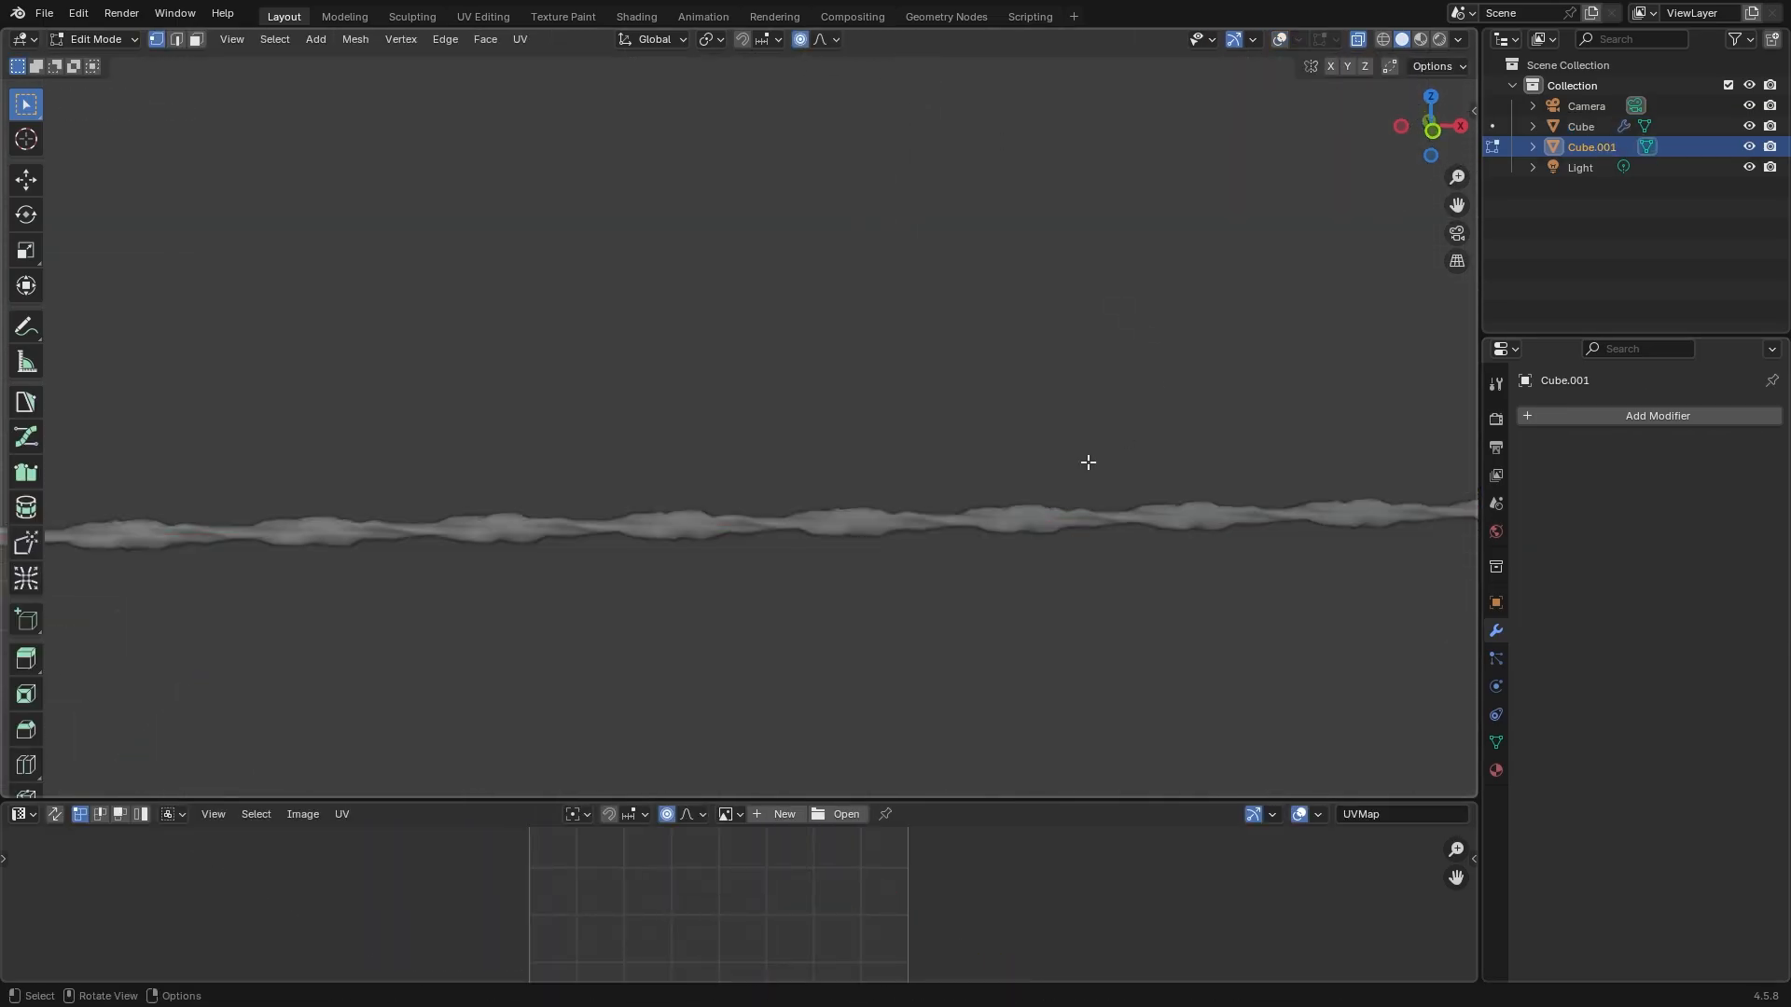
key("g")
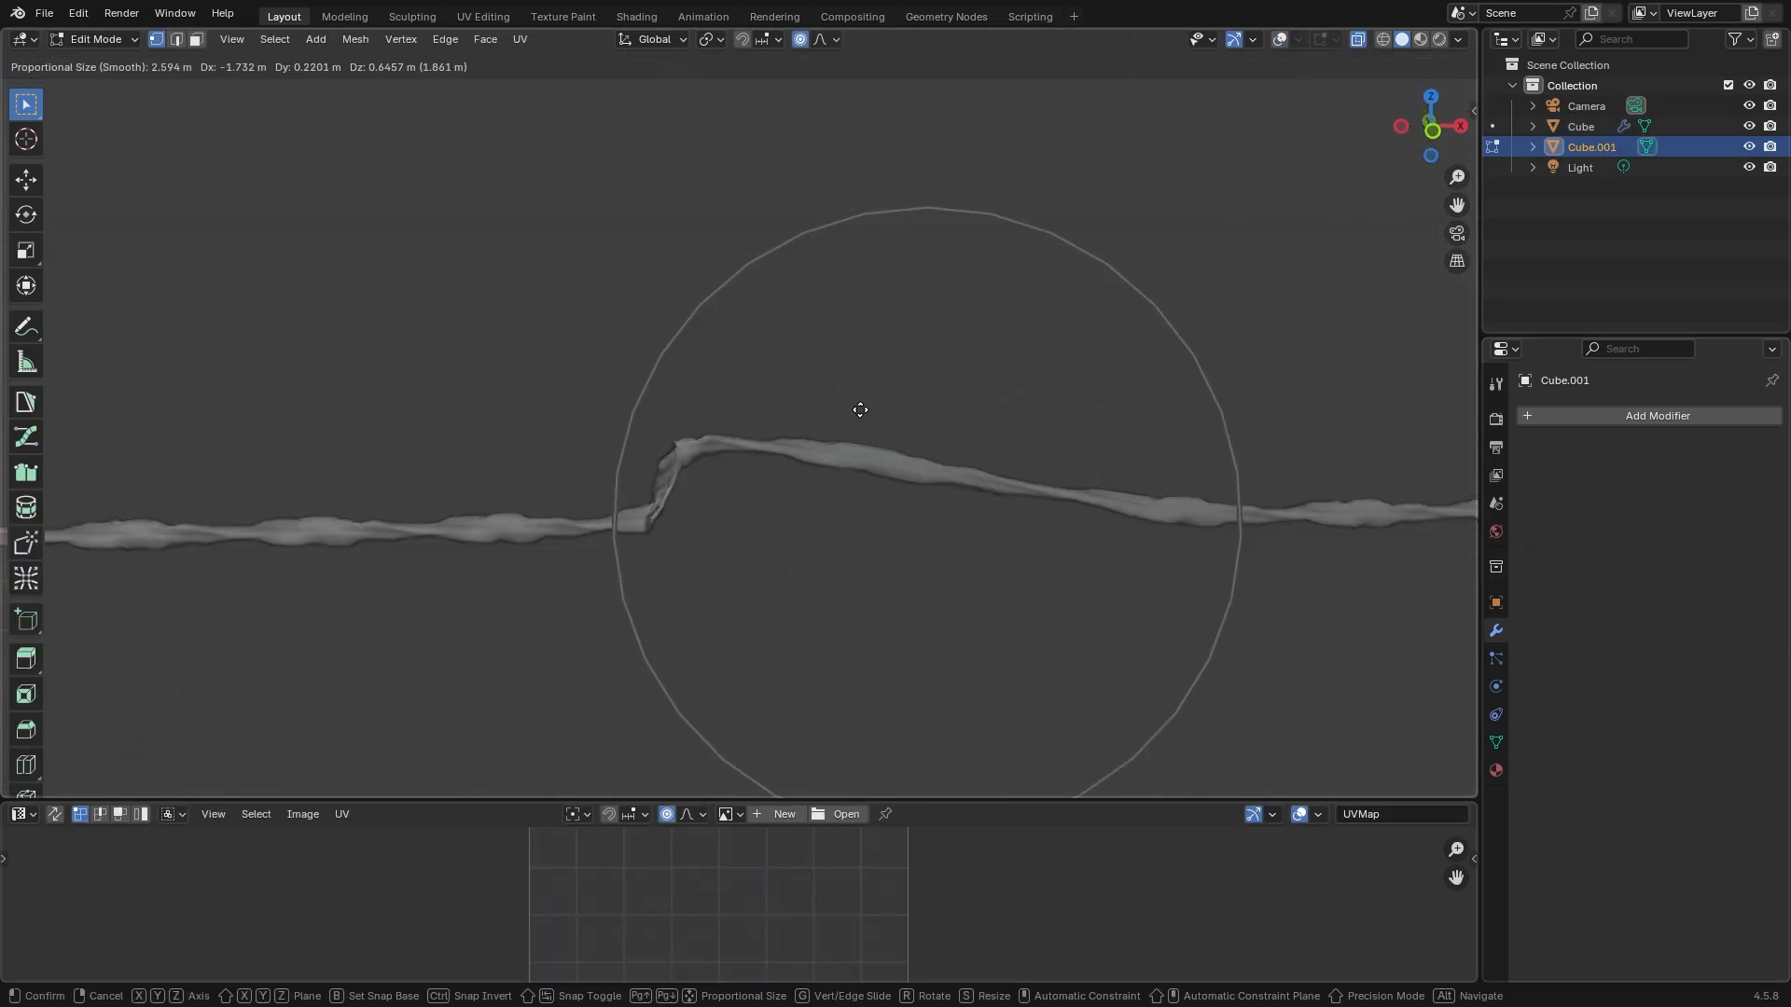
scroll(855, 408, "down", 3)
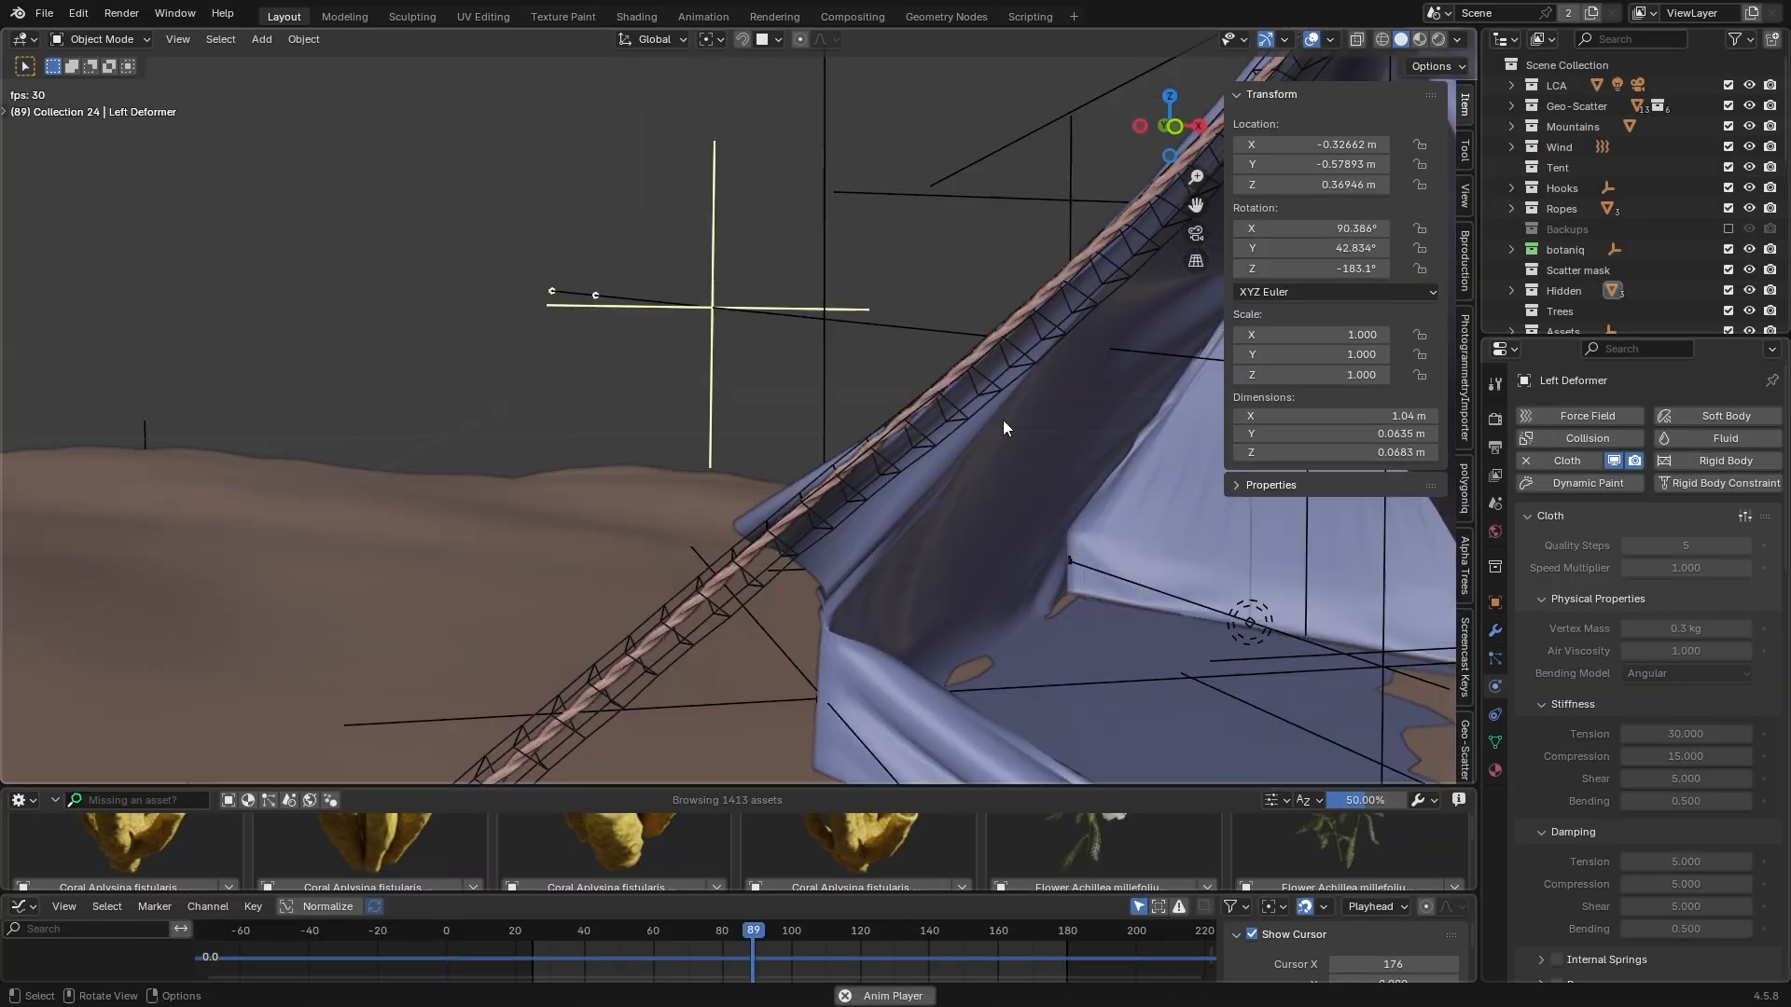
- Examine how the tent's rope follows its Left Deformer cage during playback, with and without viewport overlays
middle_click_drag(926, 441, 792, 417)
key("shift+alt+z")
key("shift+alt+z")
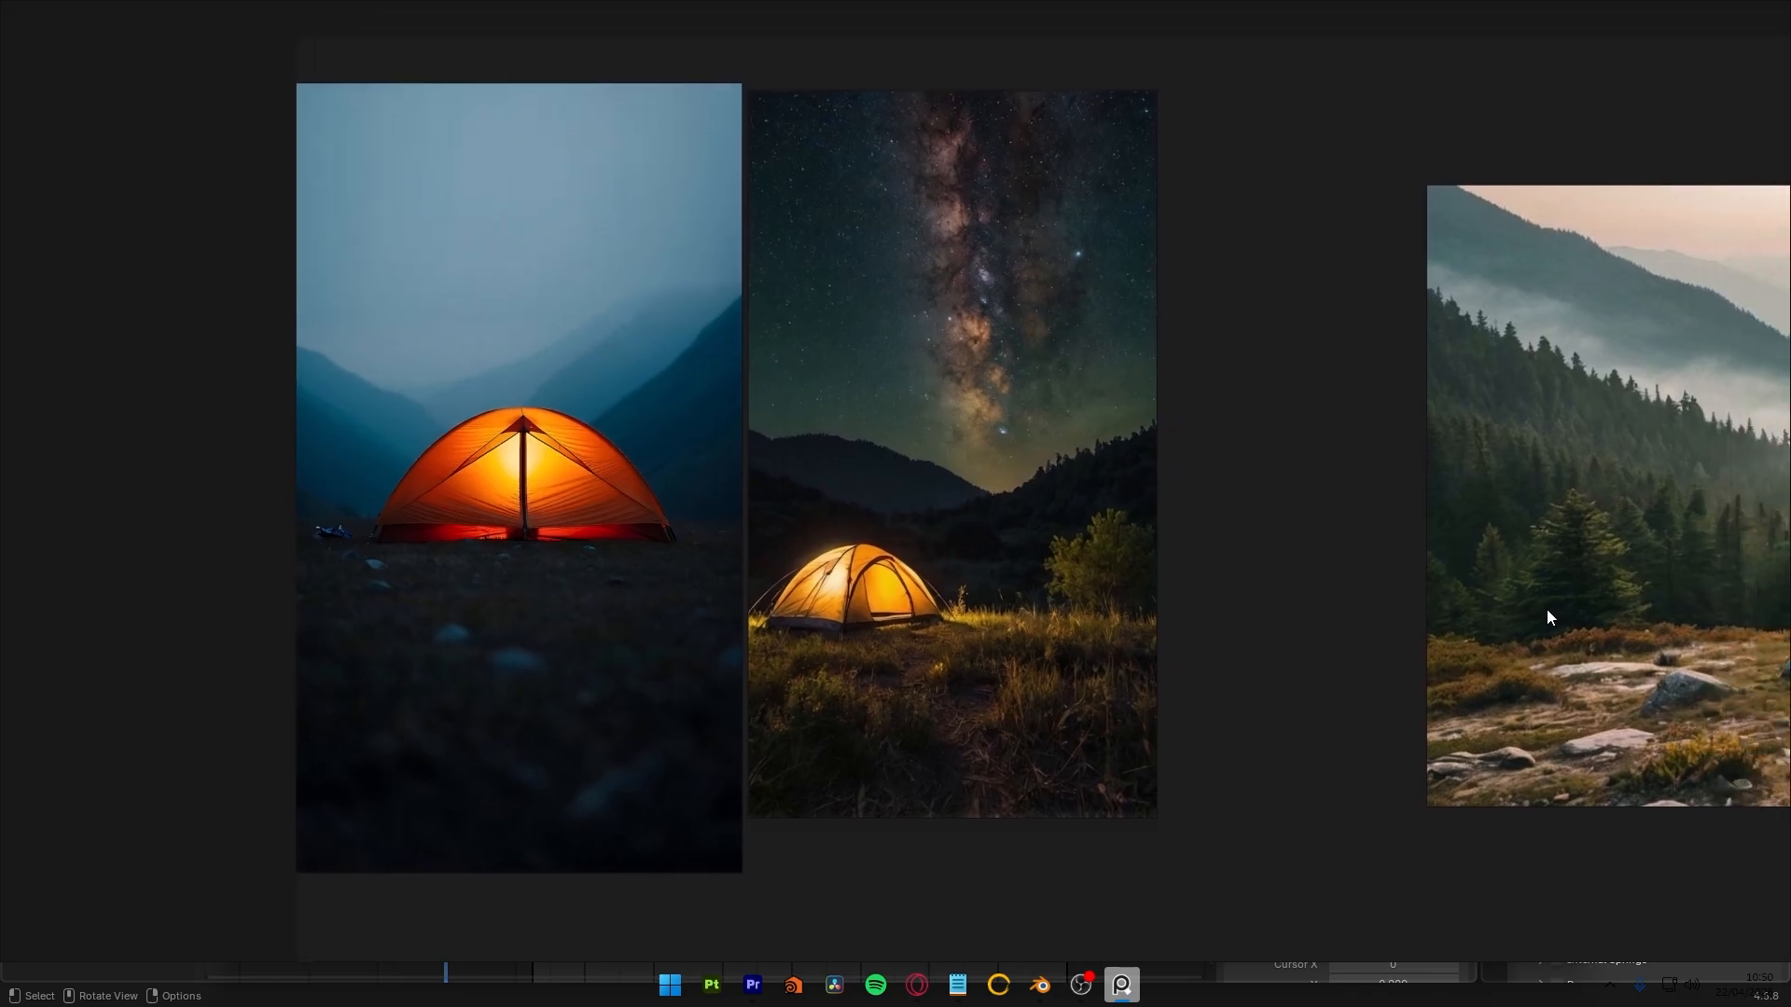
- Look over the camping reference images and browse the botaniq library for trees, grasses and rocks
middle_click_drag(1547, 608, 569, 472, "shift")
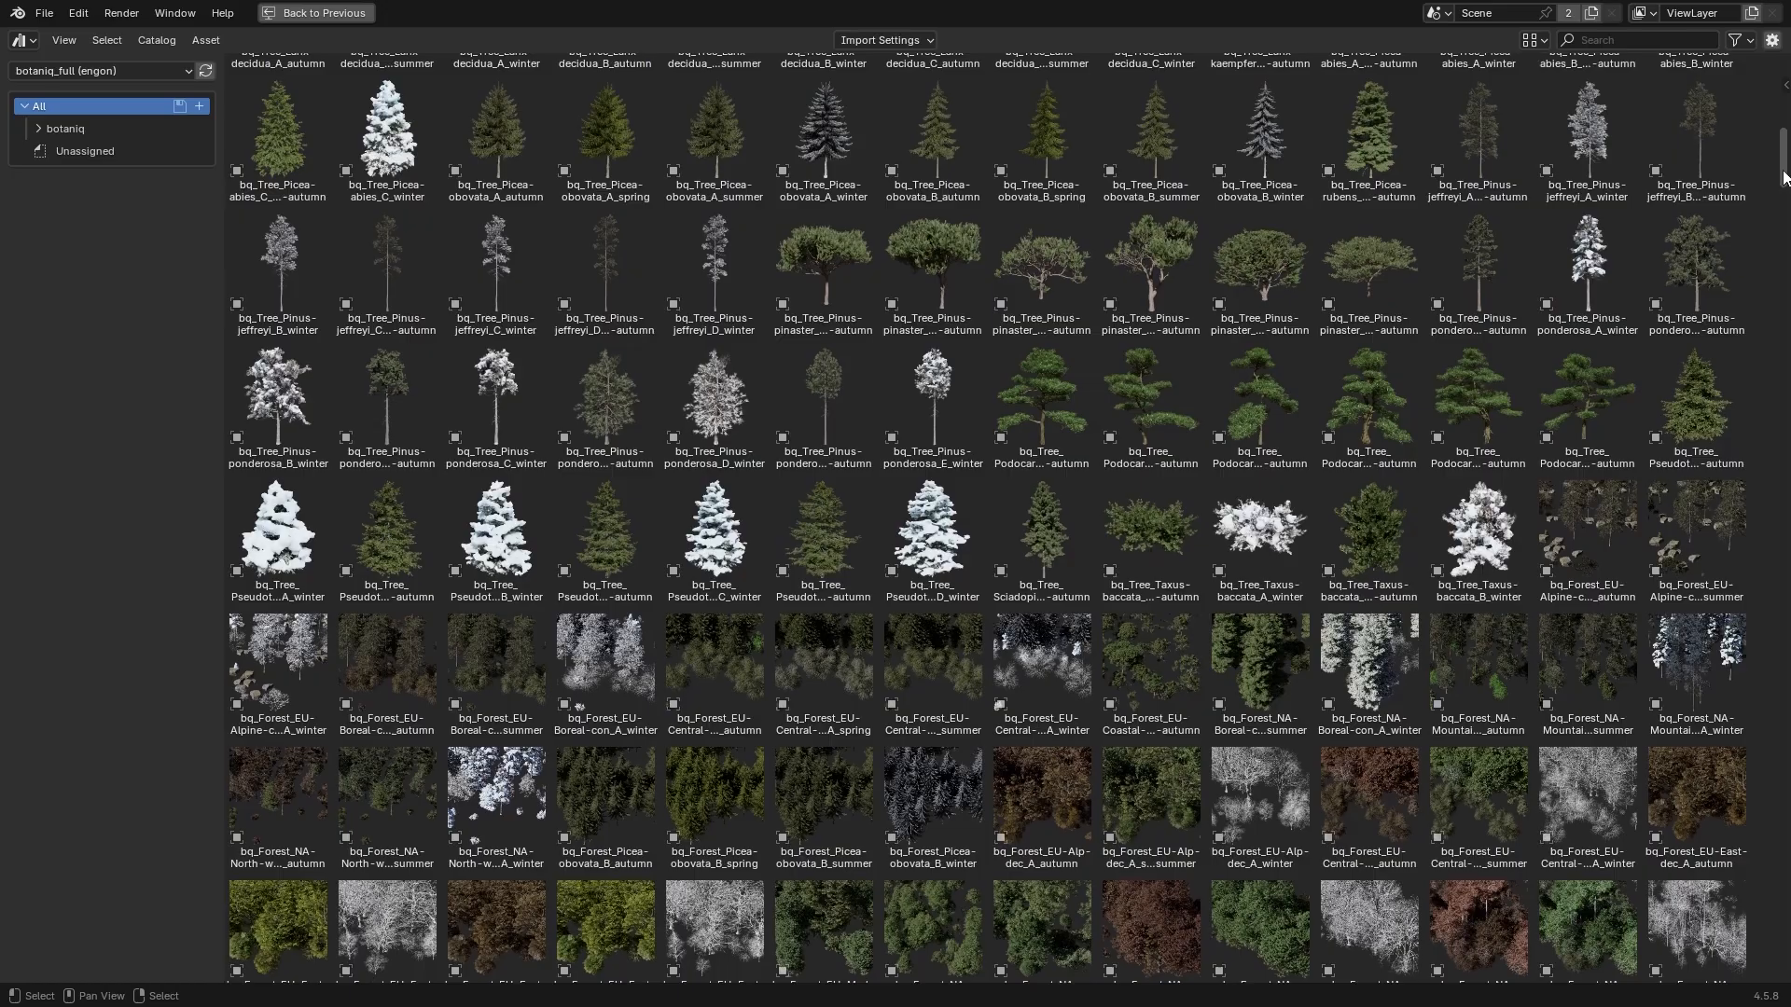
scroll(1007, 518, "down", 10)
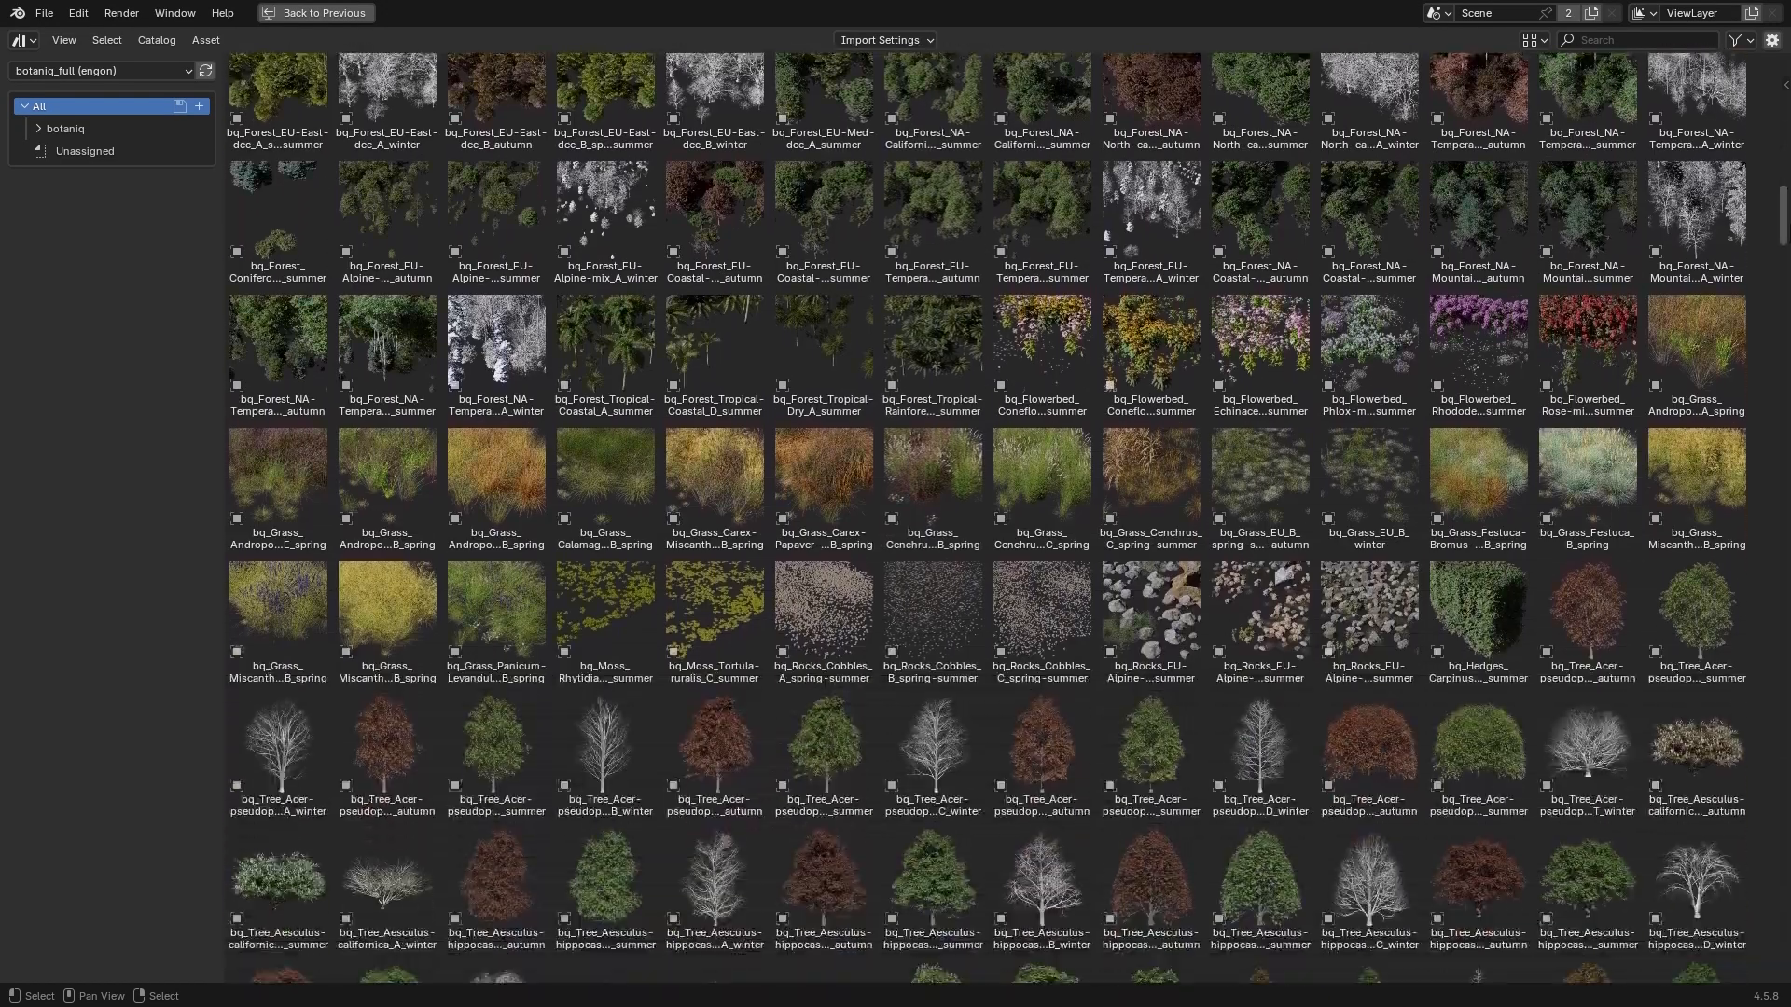
scroll(1008, 518, "down", 2)
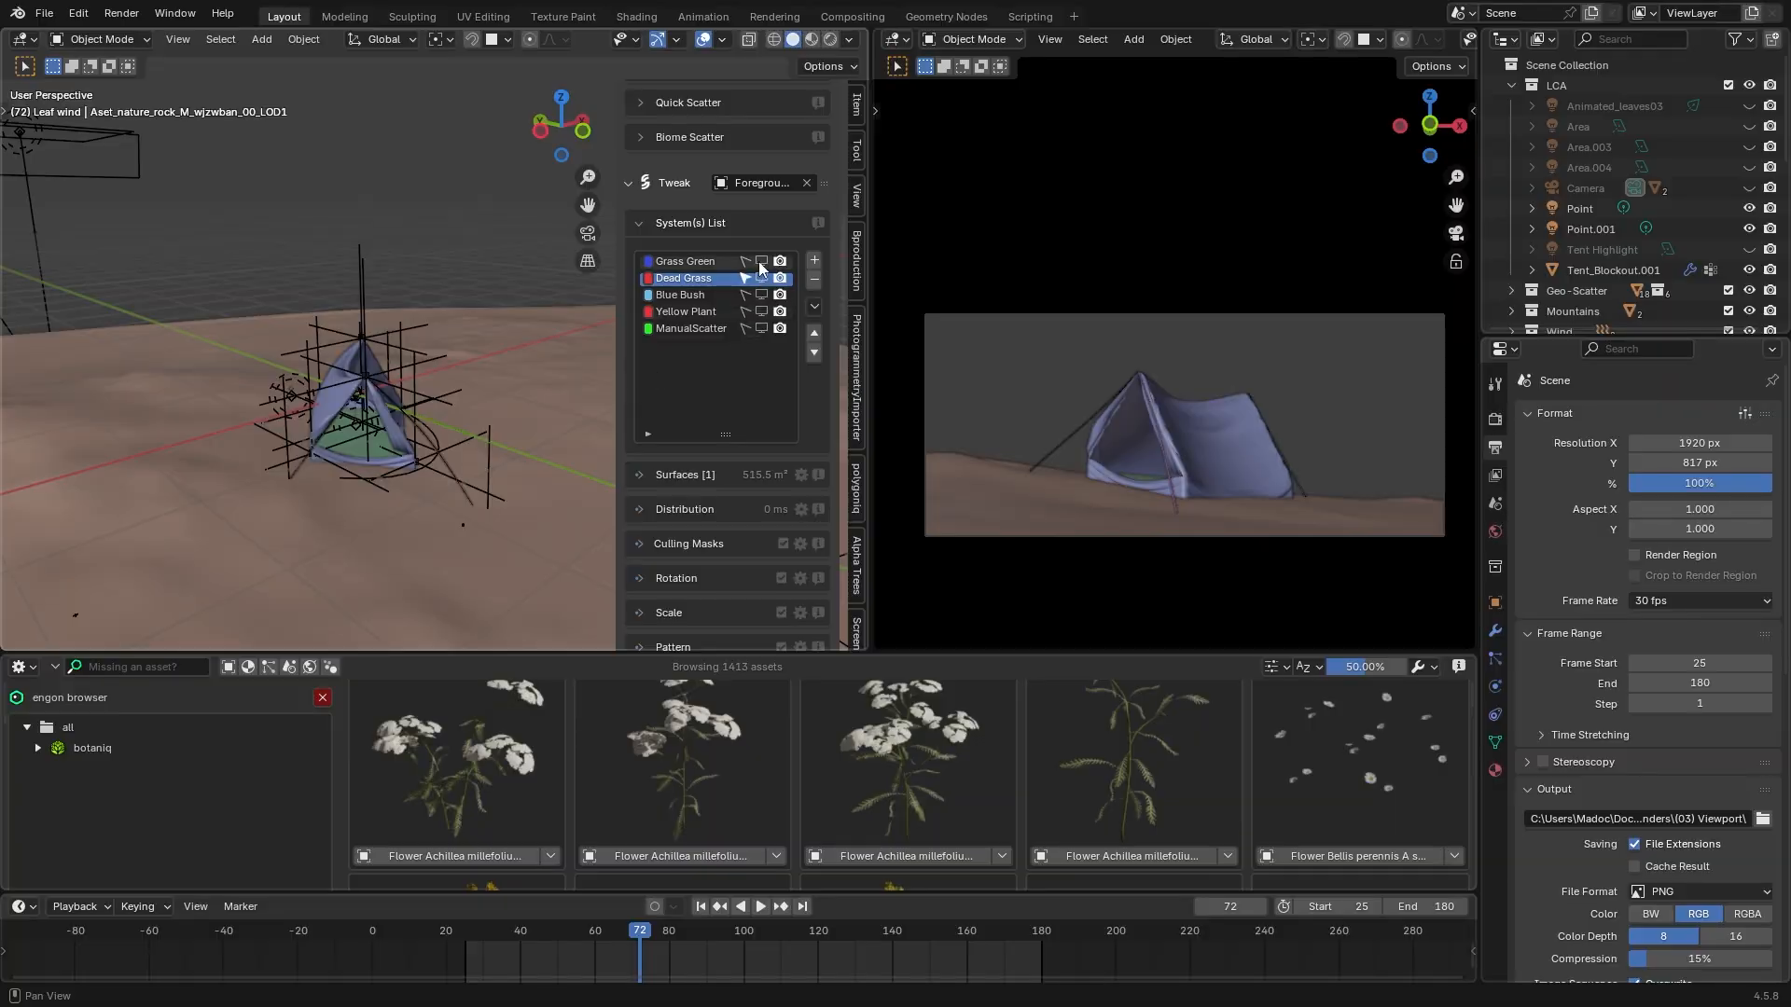
- Show the Grass Green, Dead Grass, Blue Bush, Yellow Plant and ManualScatter systems in the viewport
left_click(761, 295)
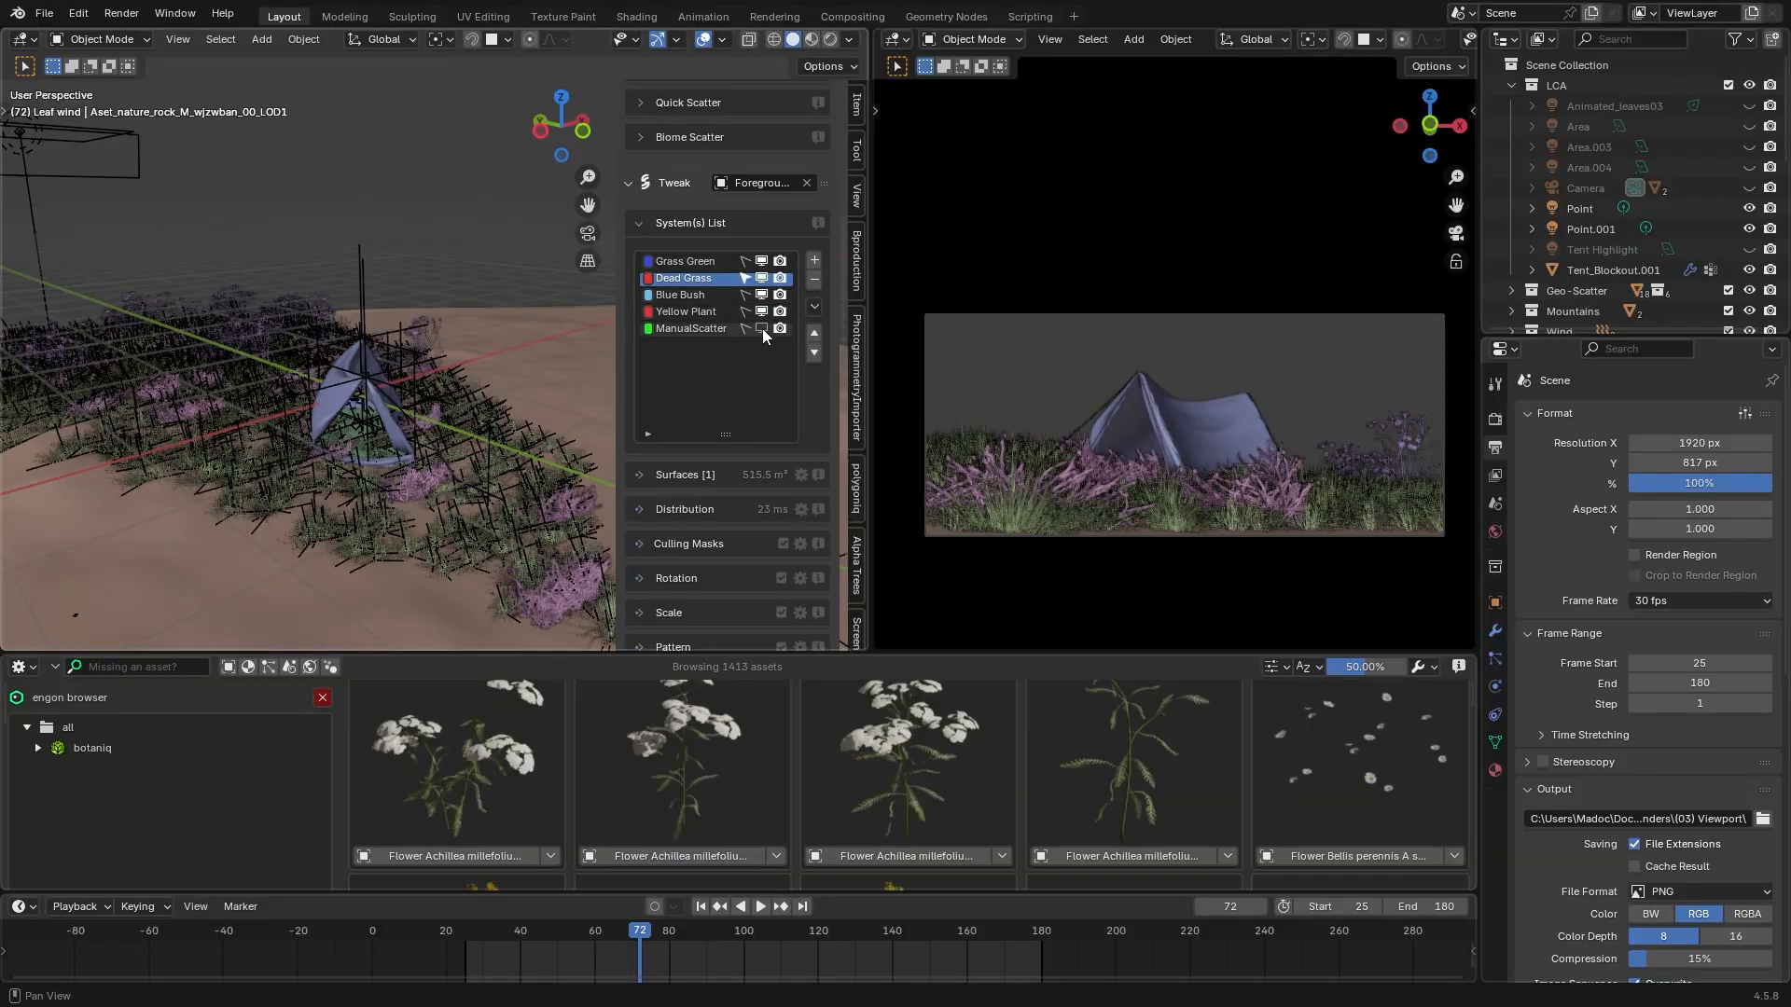
left_click(761, 328)
middle_click_drag(484, 395, 307, 588)
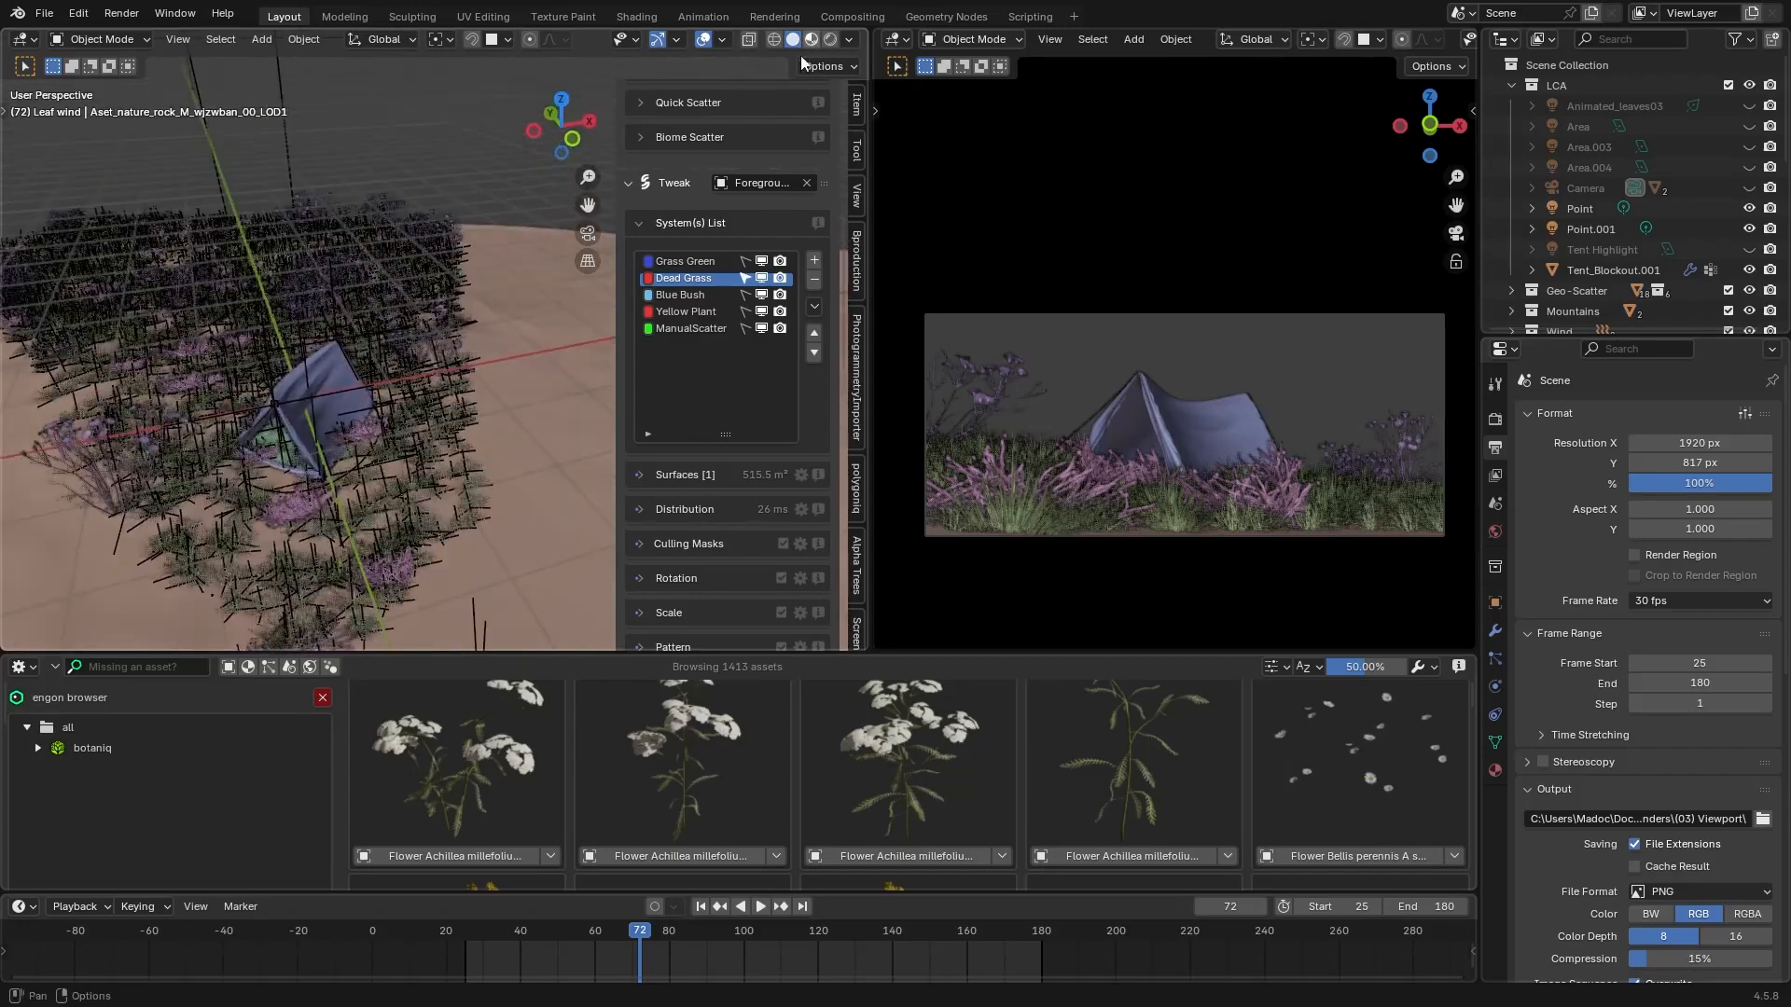
- Move the Podocarpus tree beside the tent along Z by about -0.07 m
left_click(345, 395)
middle_click_drag(345, 395, 381, 427)
key("g")
key("z")
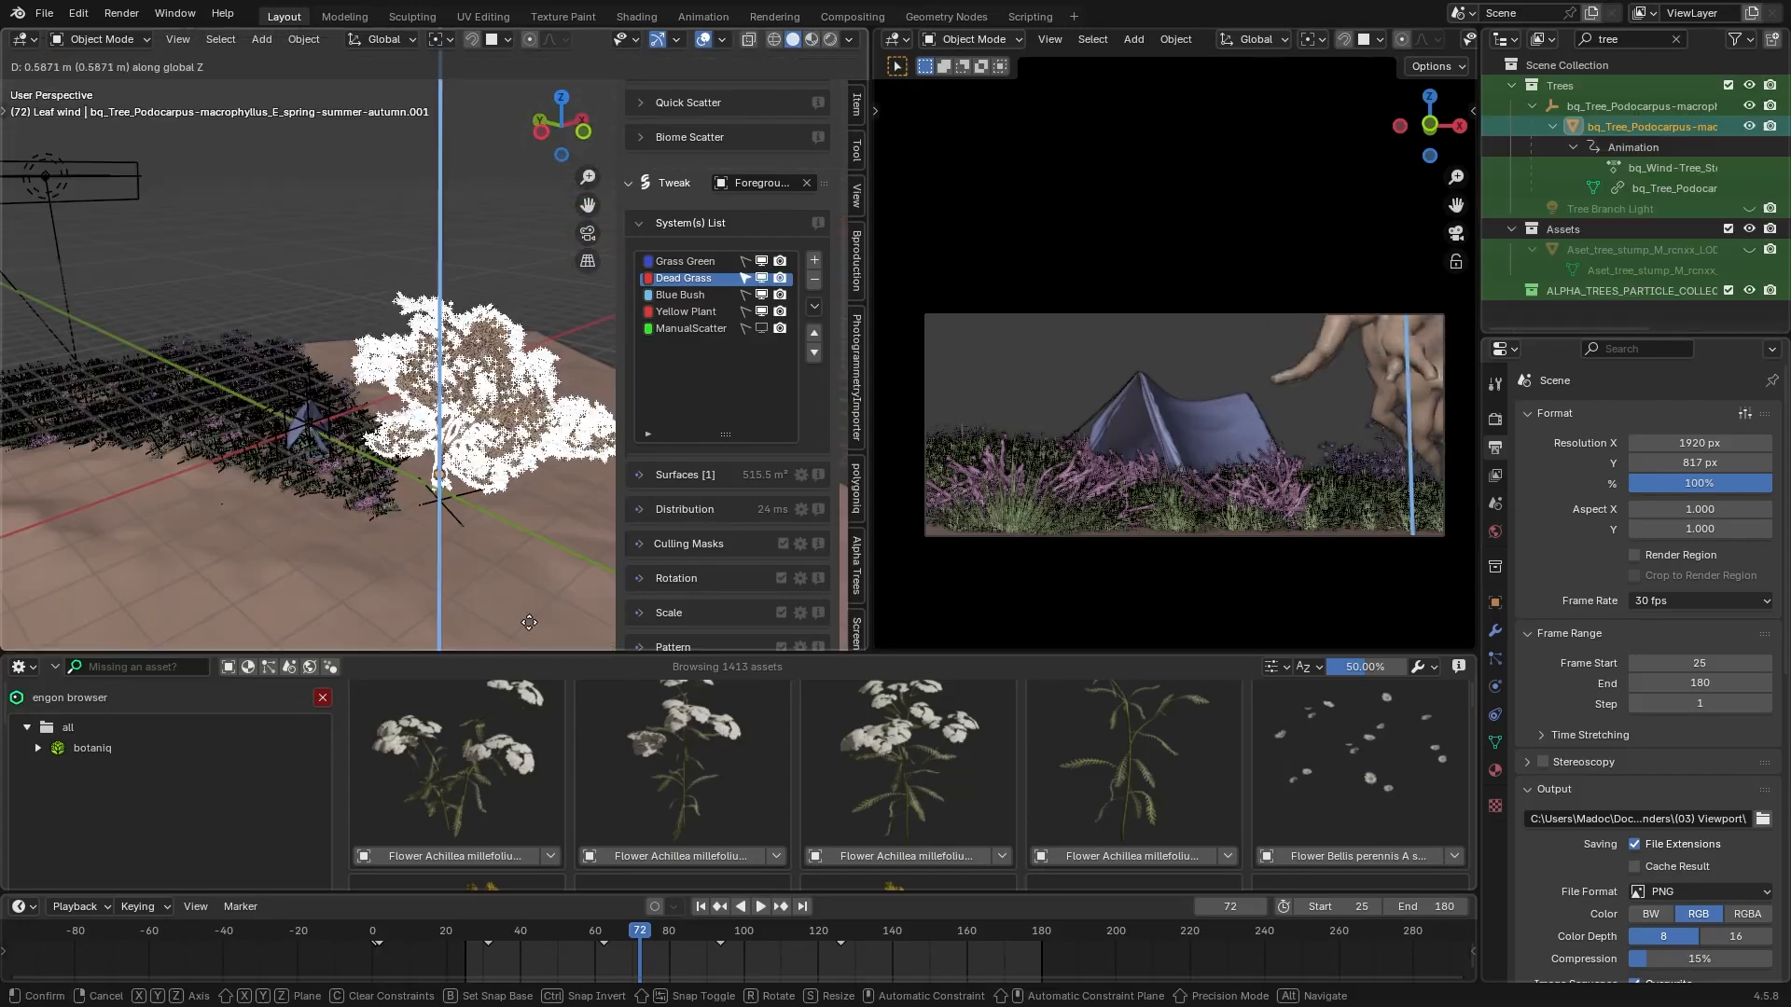
left_click(556, 166)
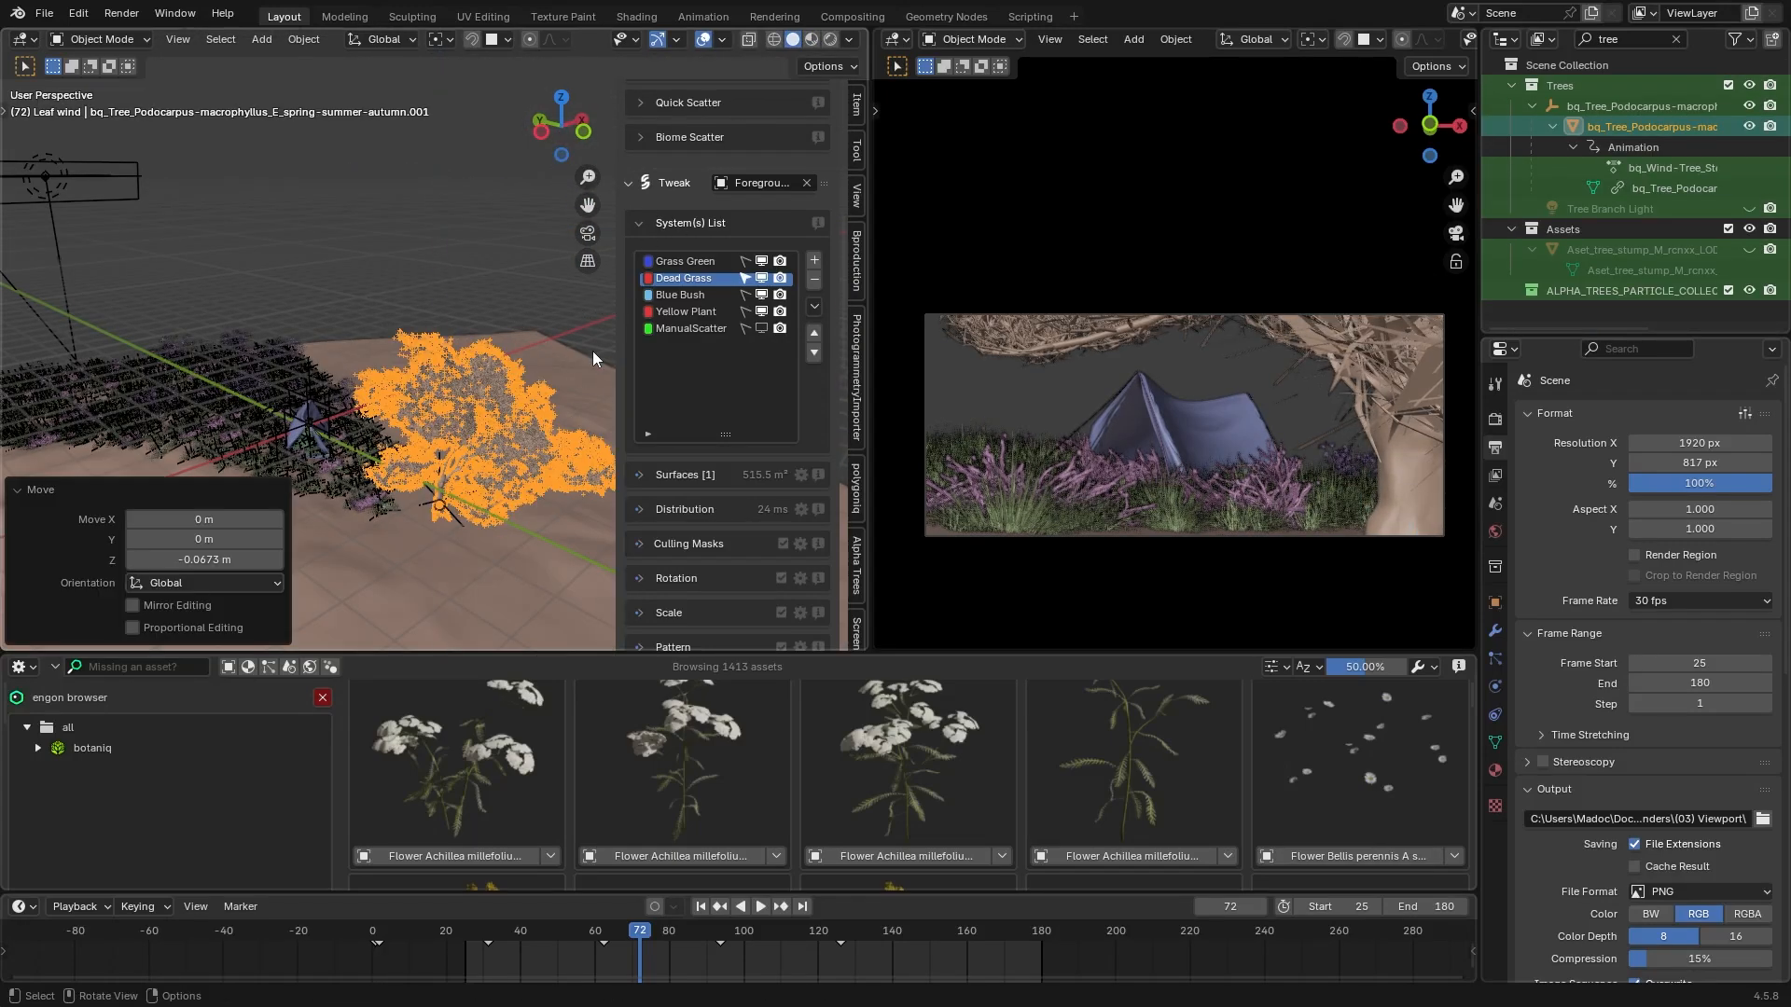
- Select the Foreground Mountain terrain and bring up the wind settings of its scatter systems
left_click(531, 360)
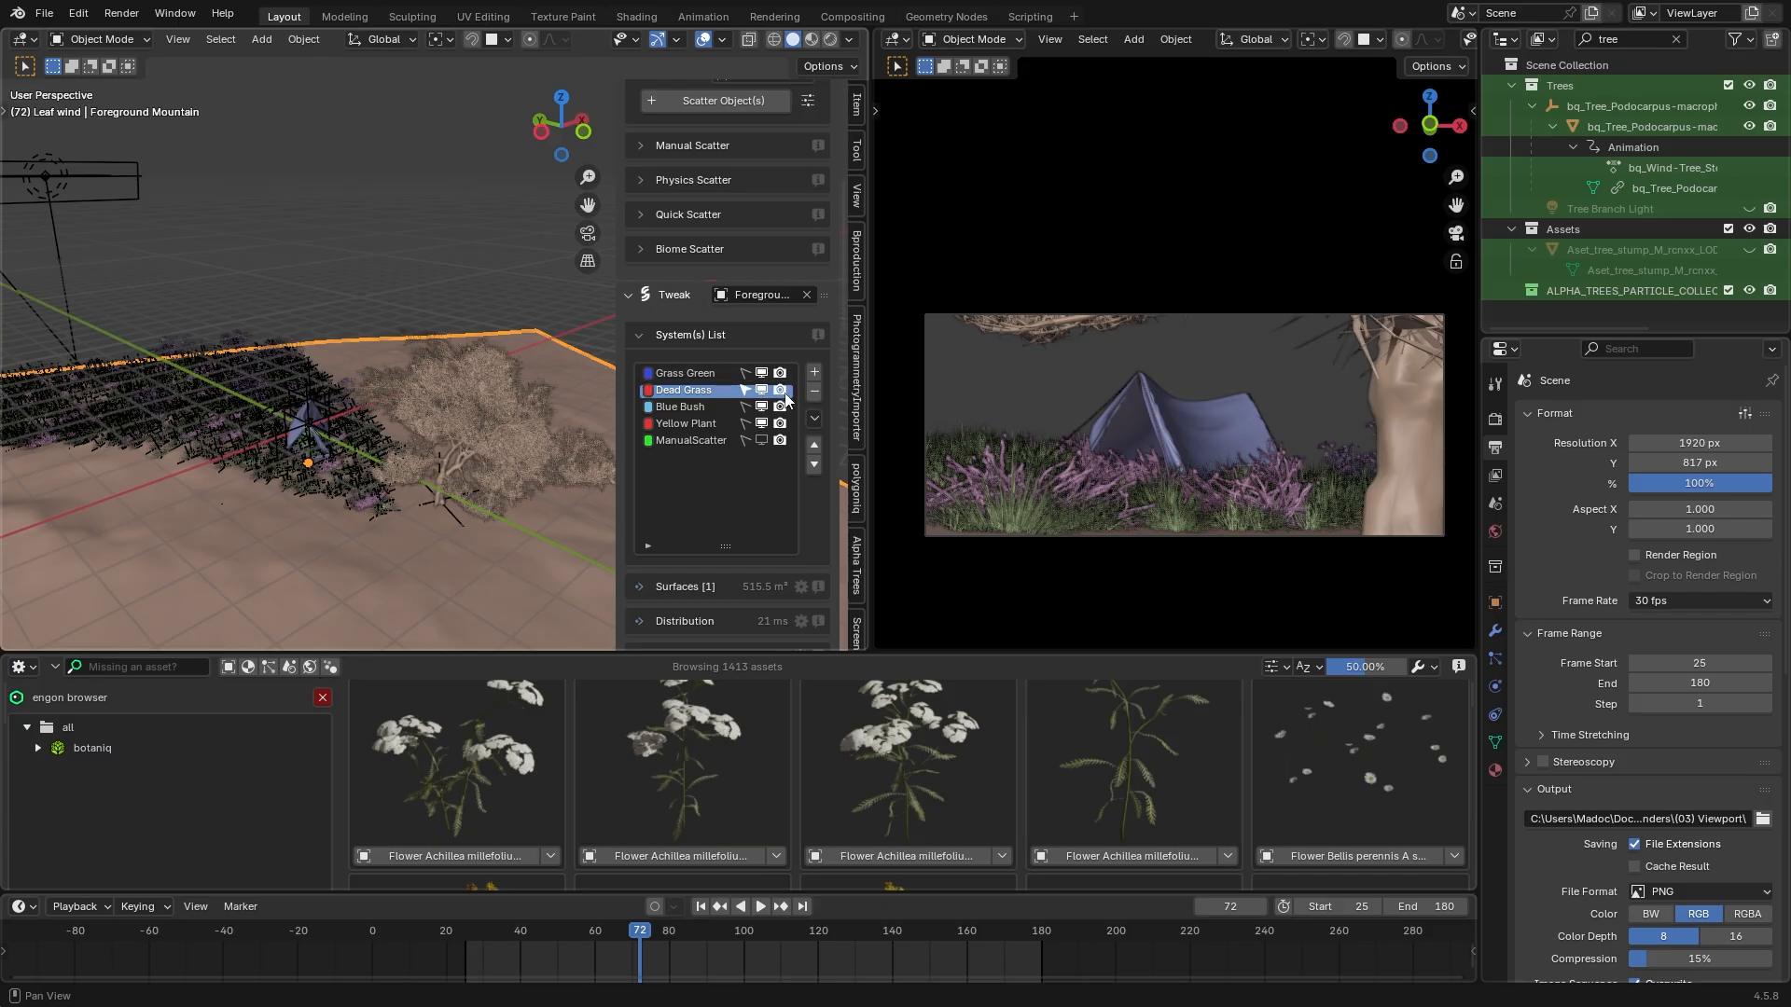
scroll(761, 474, "down", 12)
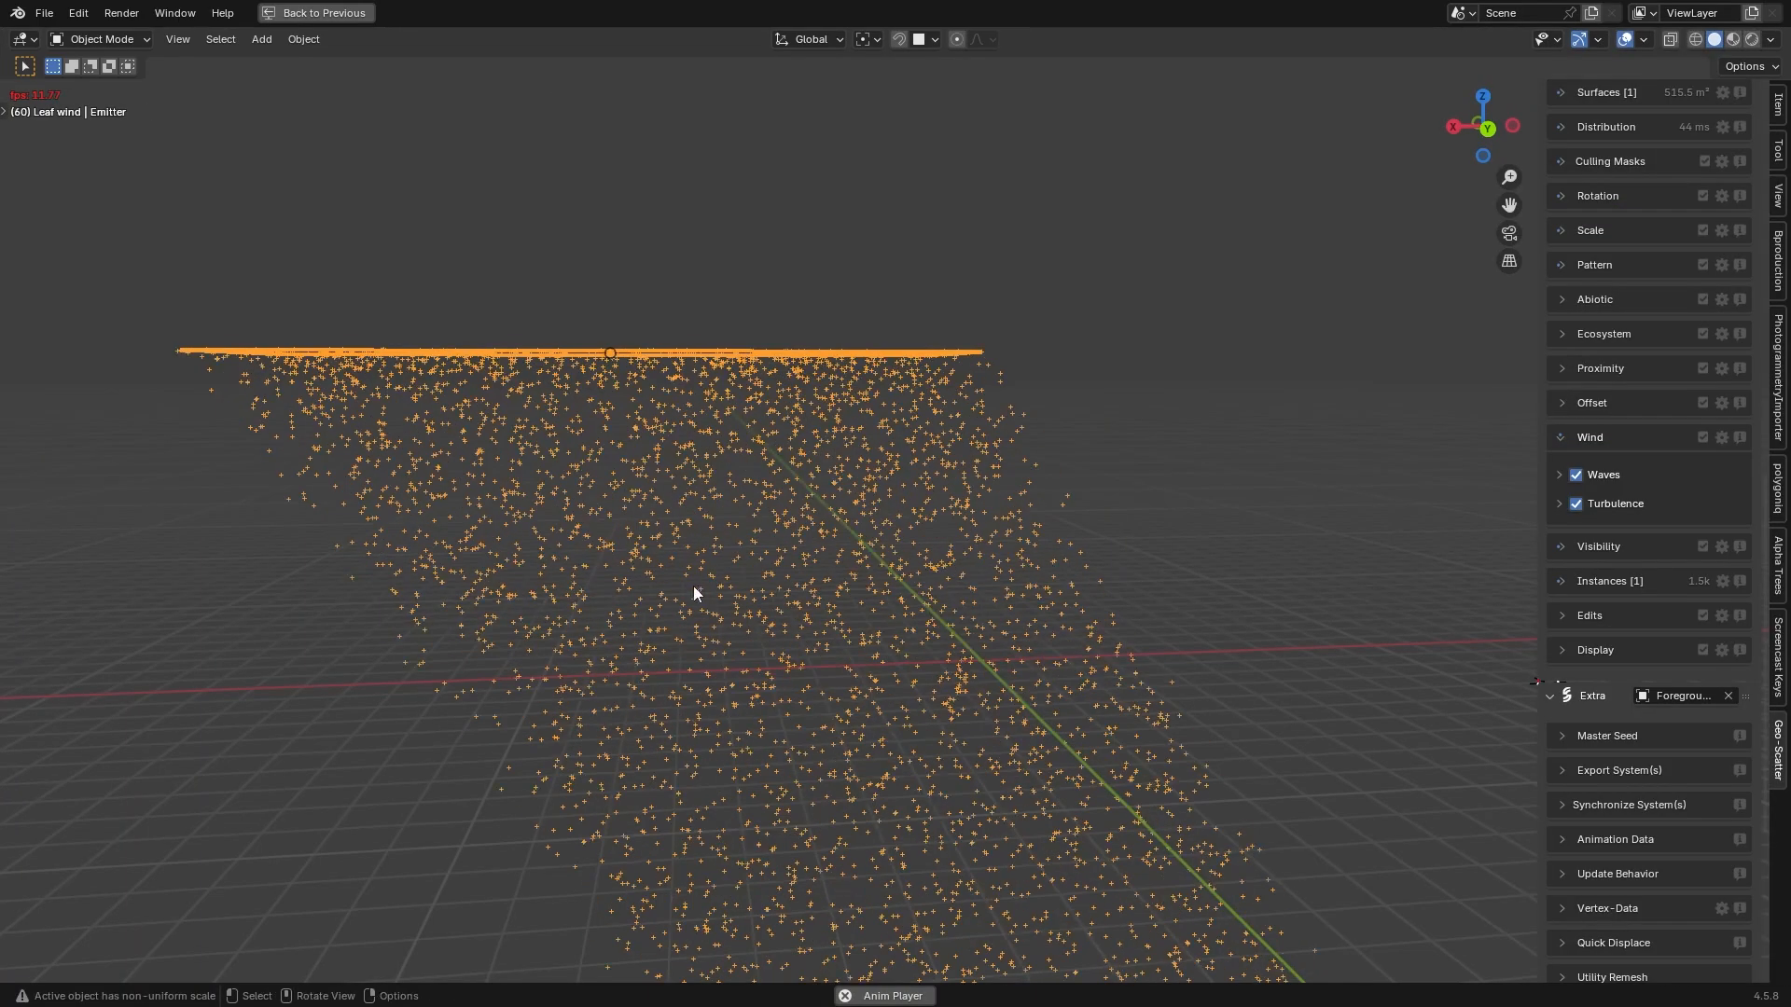
- Examine the falling rain particles, the rendered rain drop, and the render's caustics and Simplify settings
middle_click_drag(695, 592, 1028, 582)
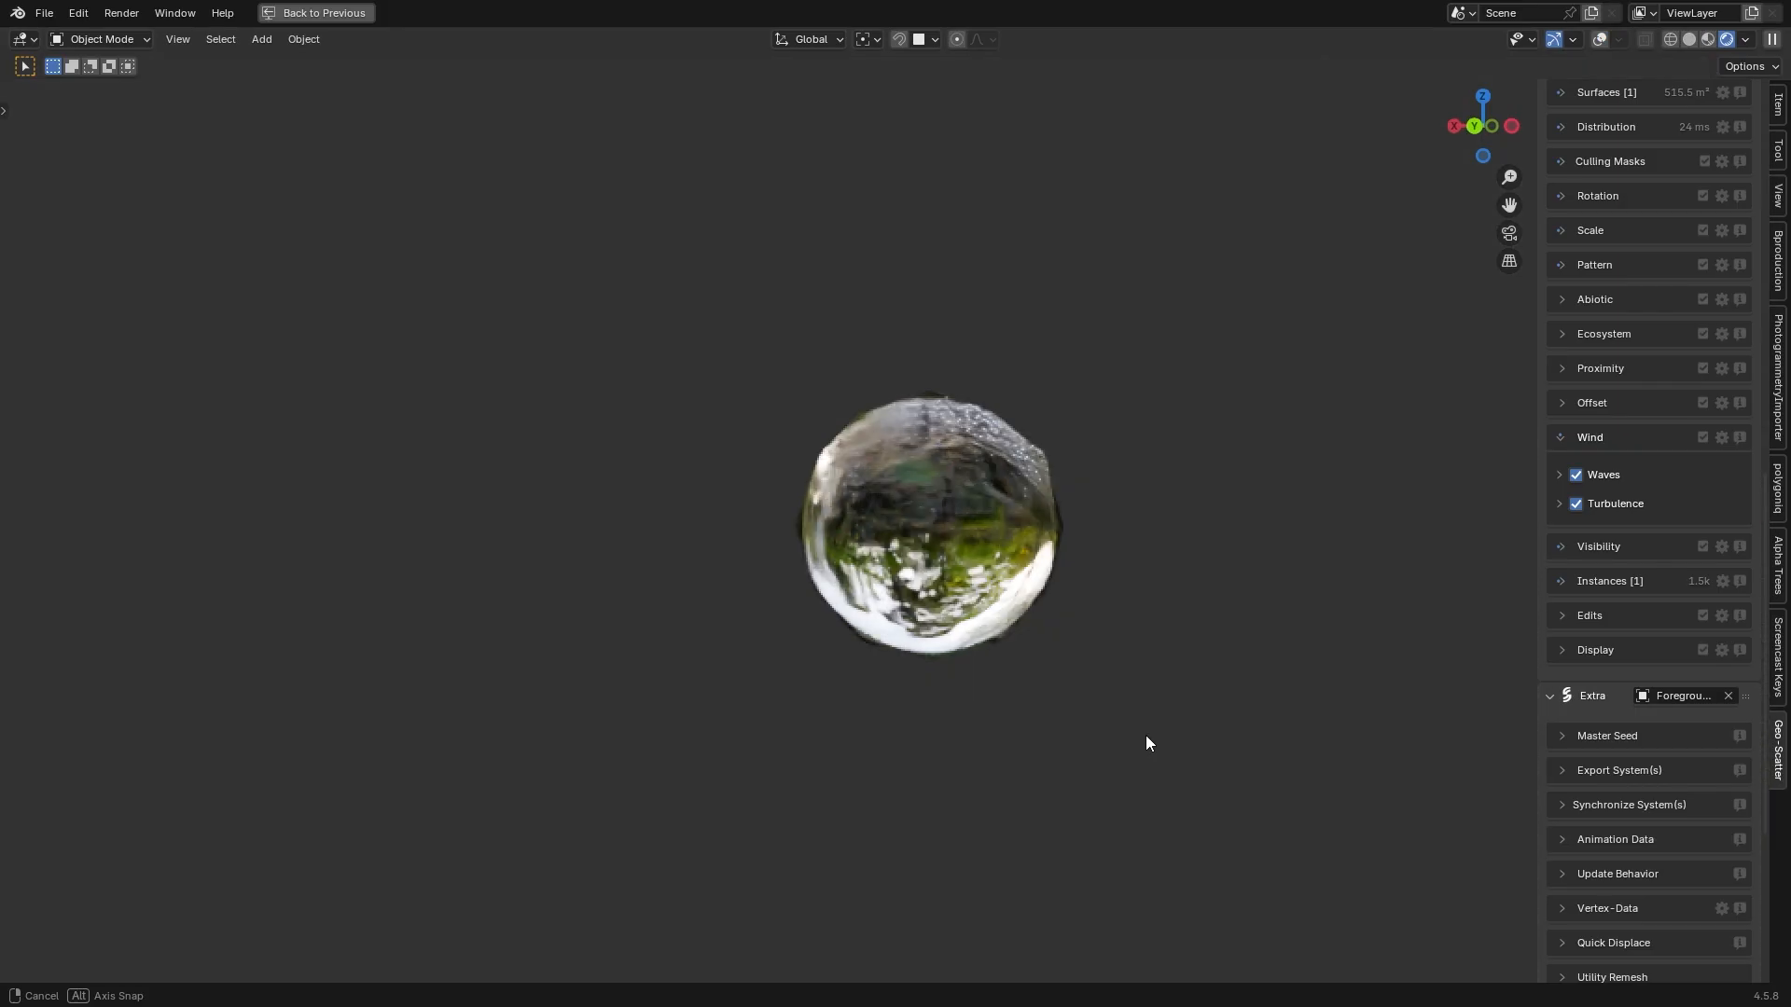
middle_click_drag(1146, 735, 532, 740)
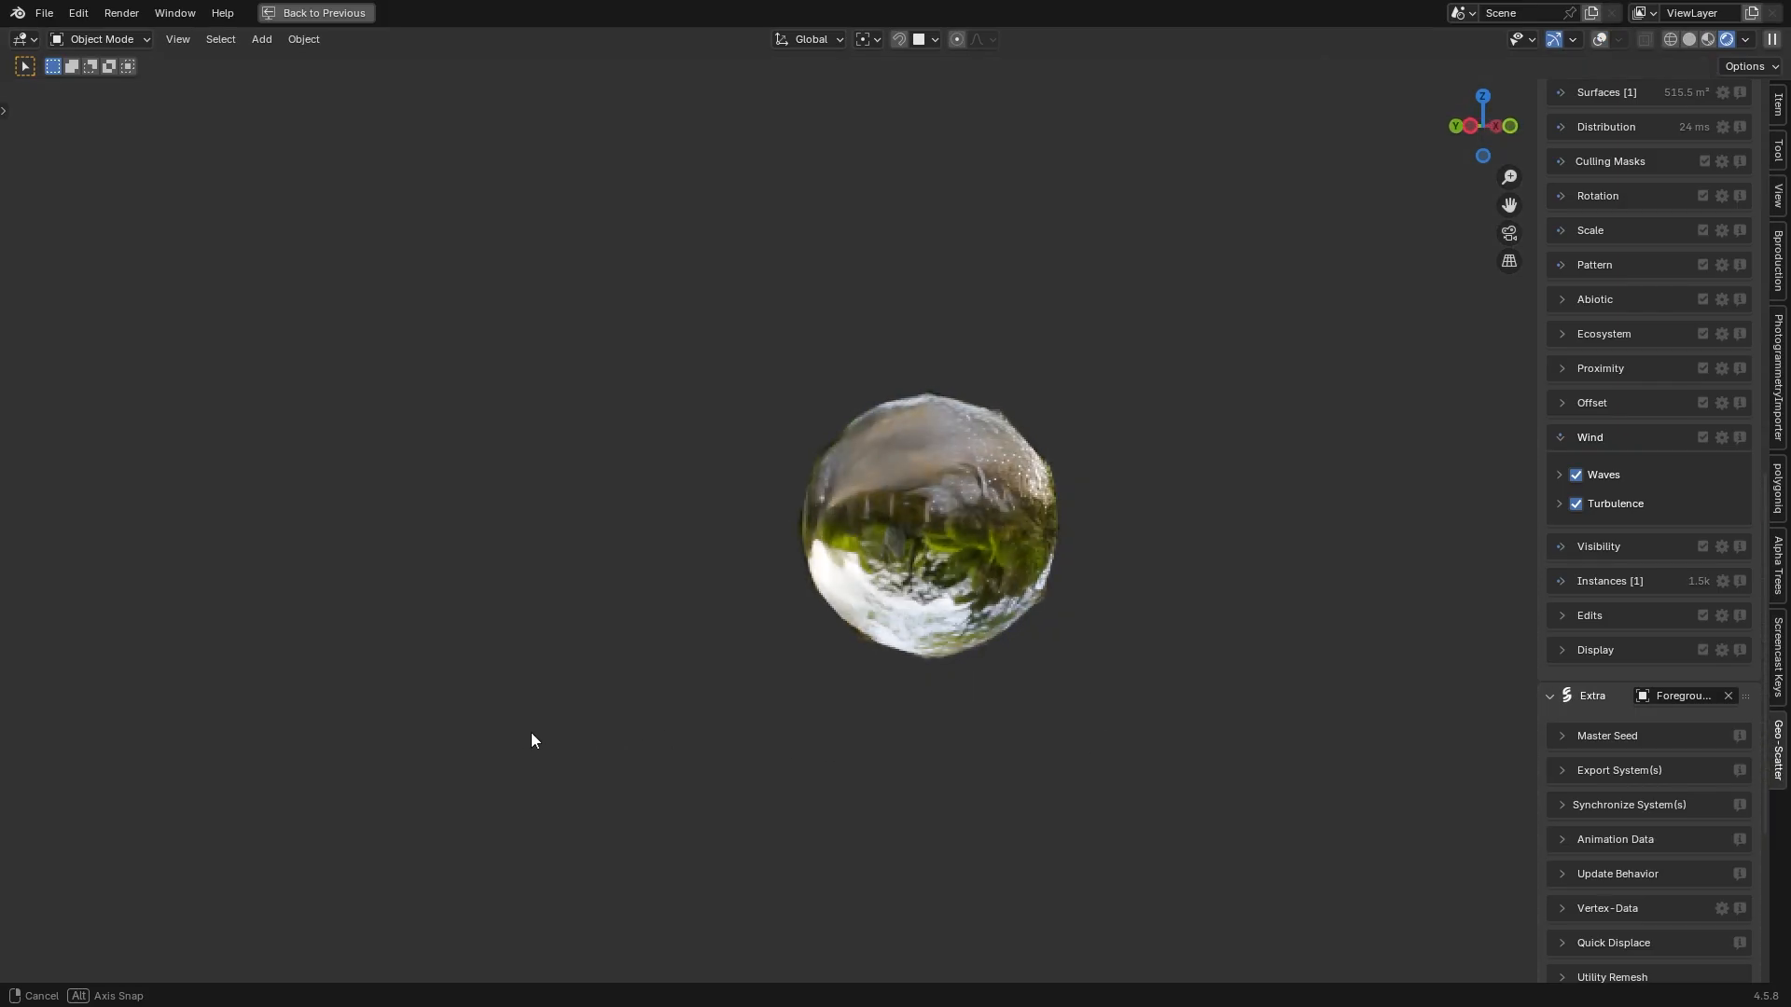
scroll(1621, 629, "down", 10)
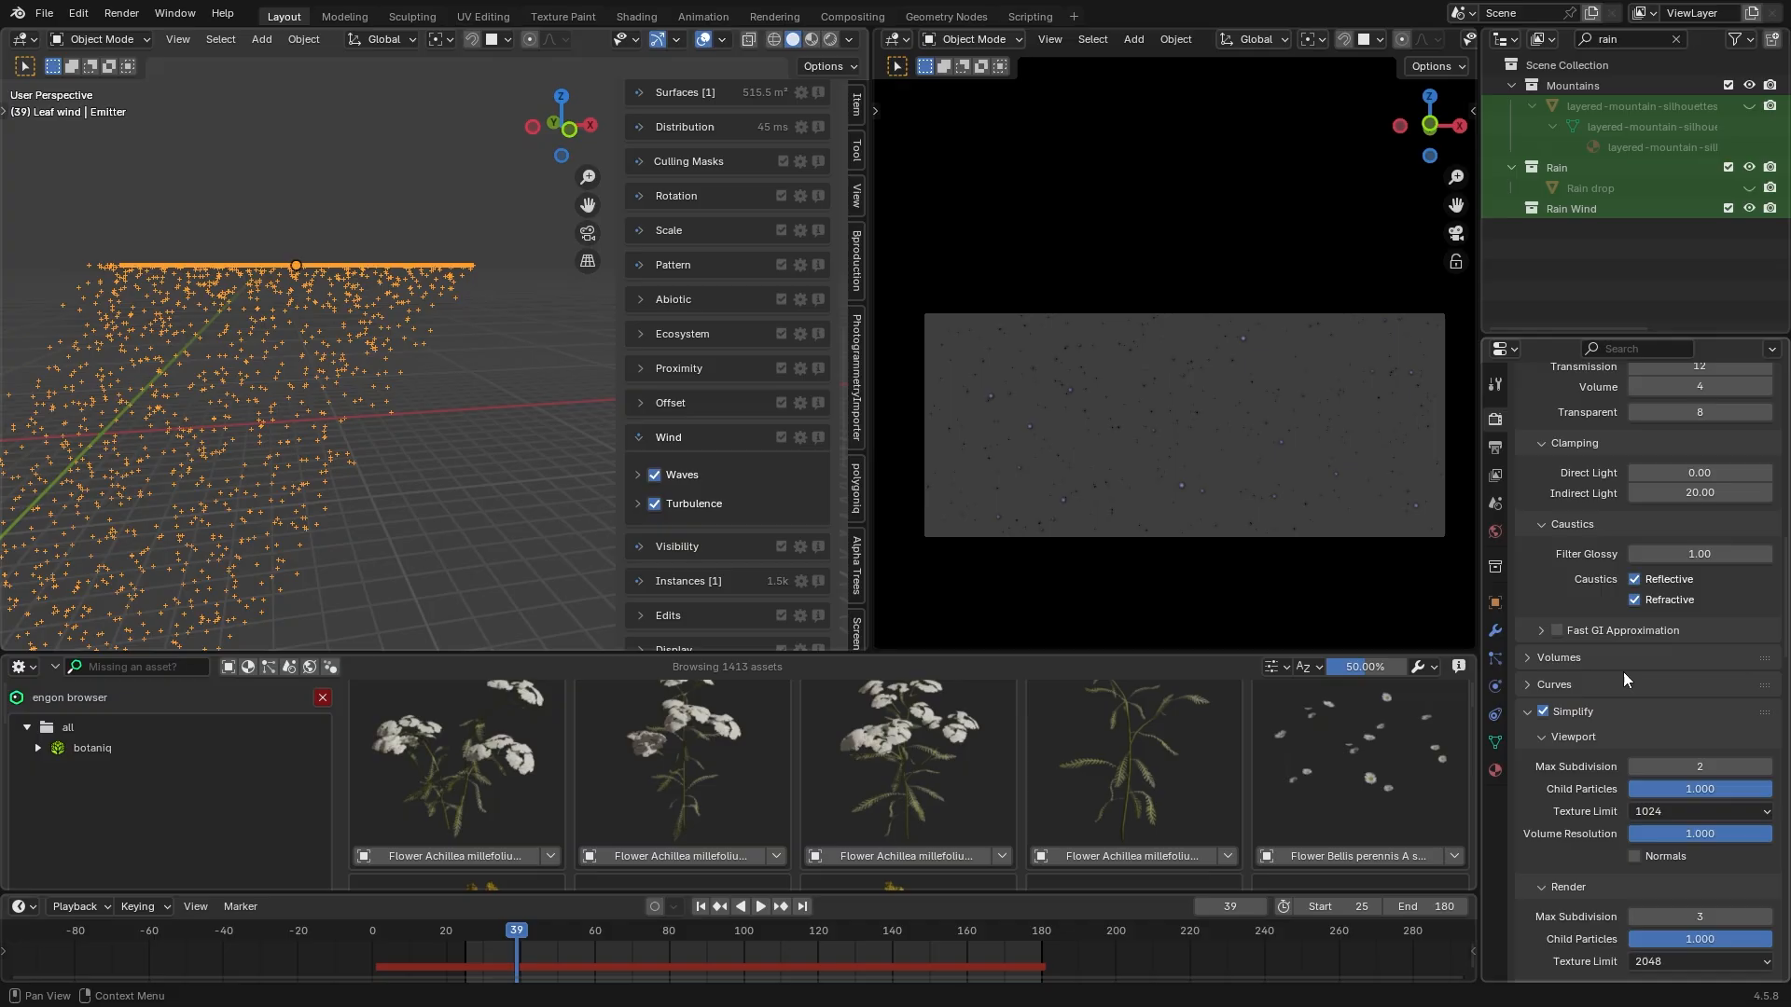
scroll(1623, 671, "down", 12)
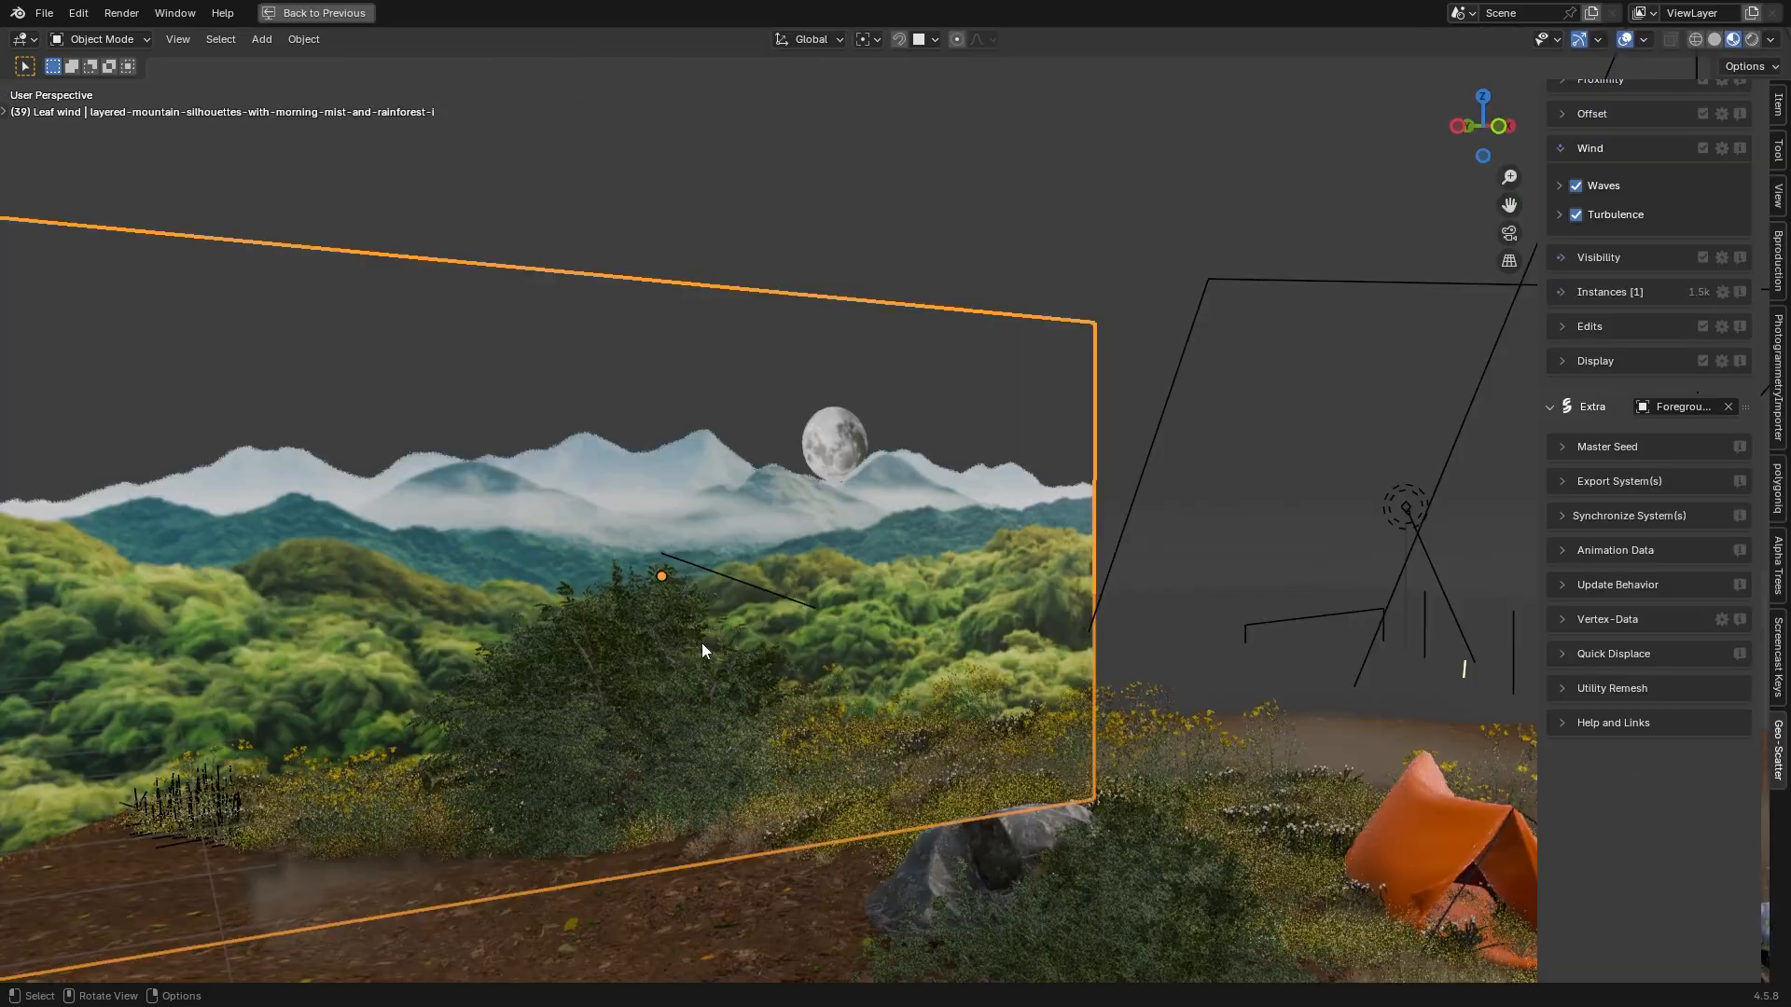
- Select and frame a background element of the scene and open its material nodes in the Shader Editor
middle_click_drag(701, 642, 606, 419)
left_click(611, 420)
key("KP_Decimal")
middle_click_drag(851, 424, 1381, 326)
key("shift+F3")
scroll(504, 392, "up", 4)
scroll(714, 496, "up", 2)
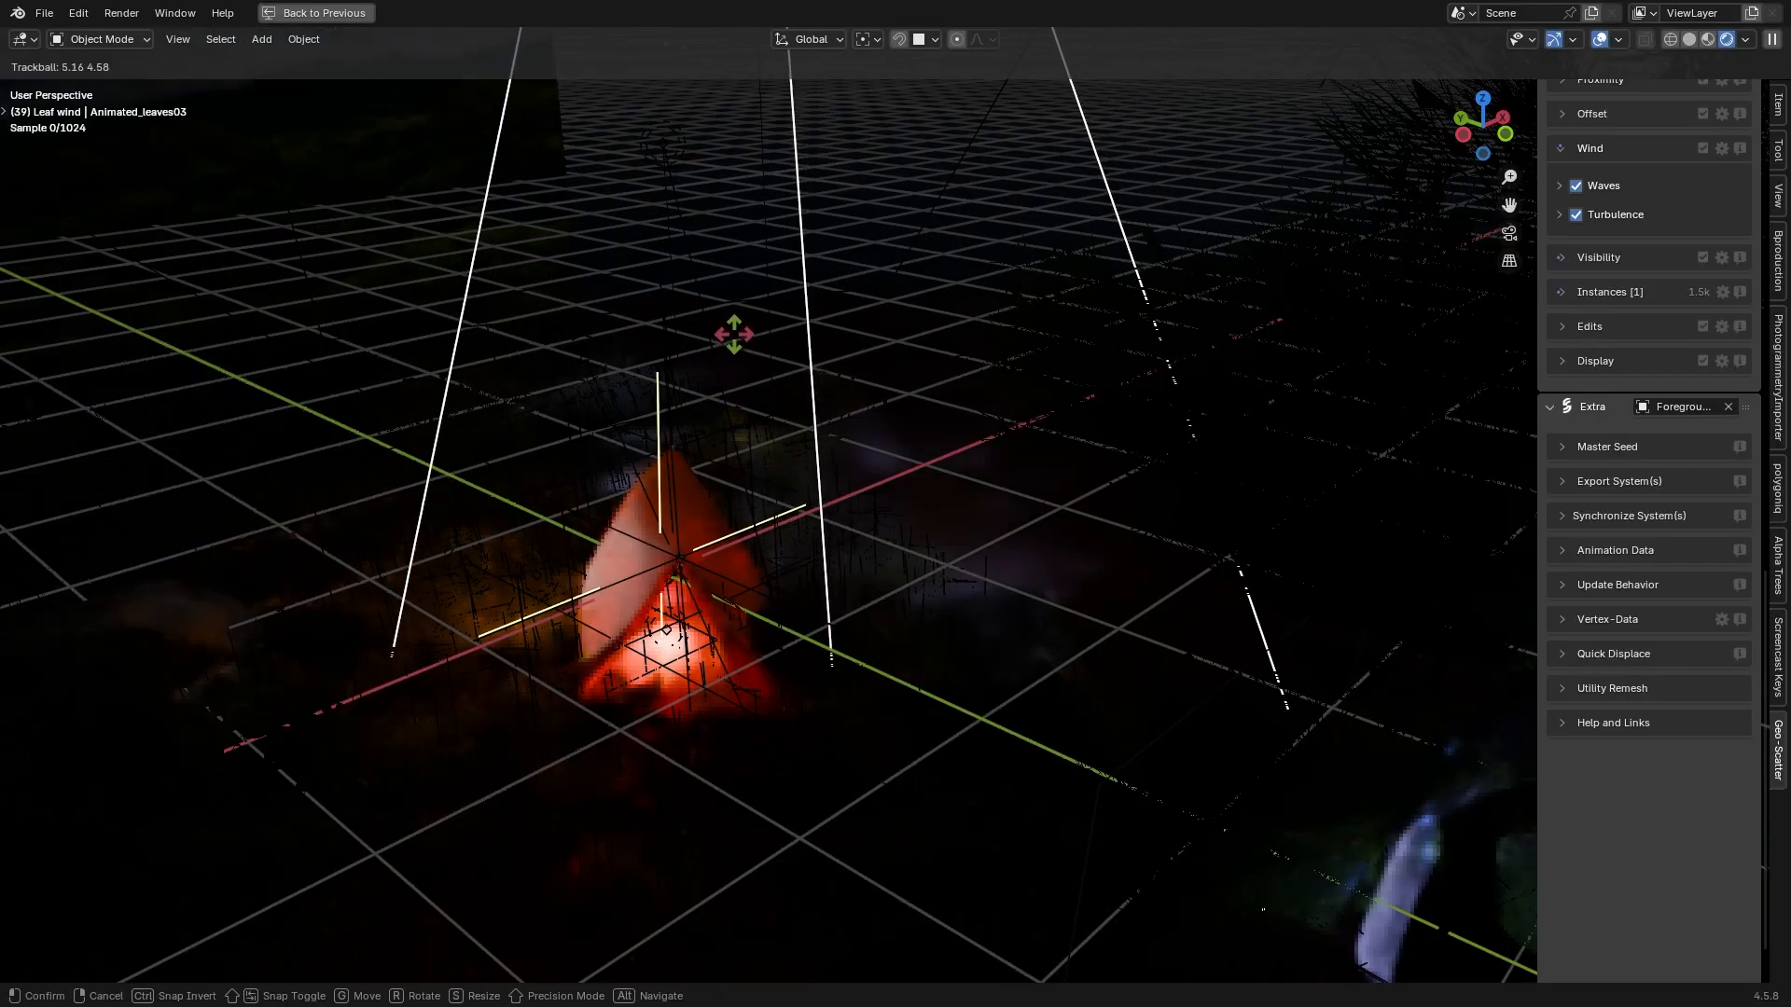
- Rotate the Animated_leaves03 light above the tent with a free trackball rotation of about 5.16, 4.58
left_click(743, 323)
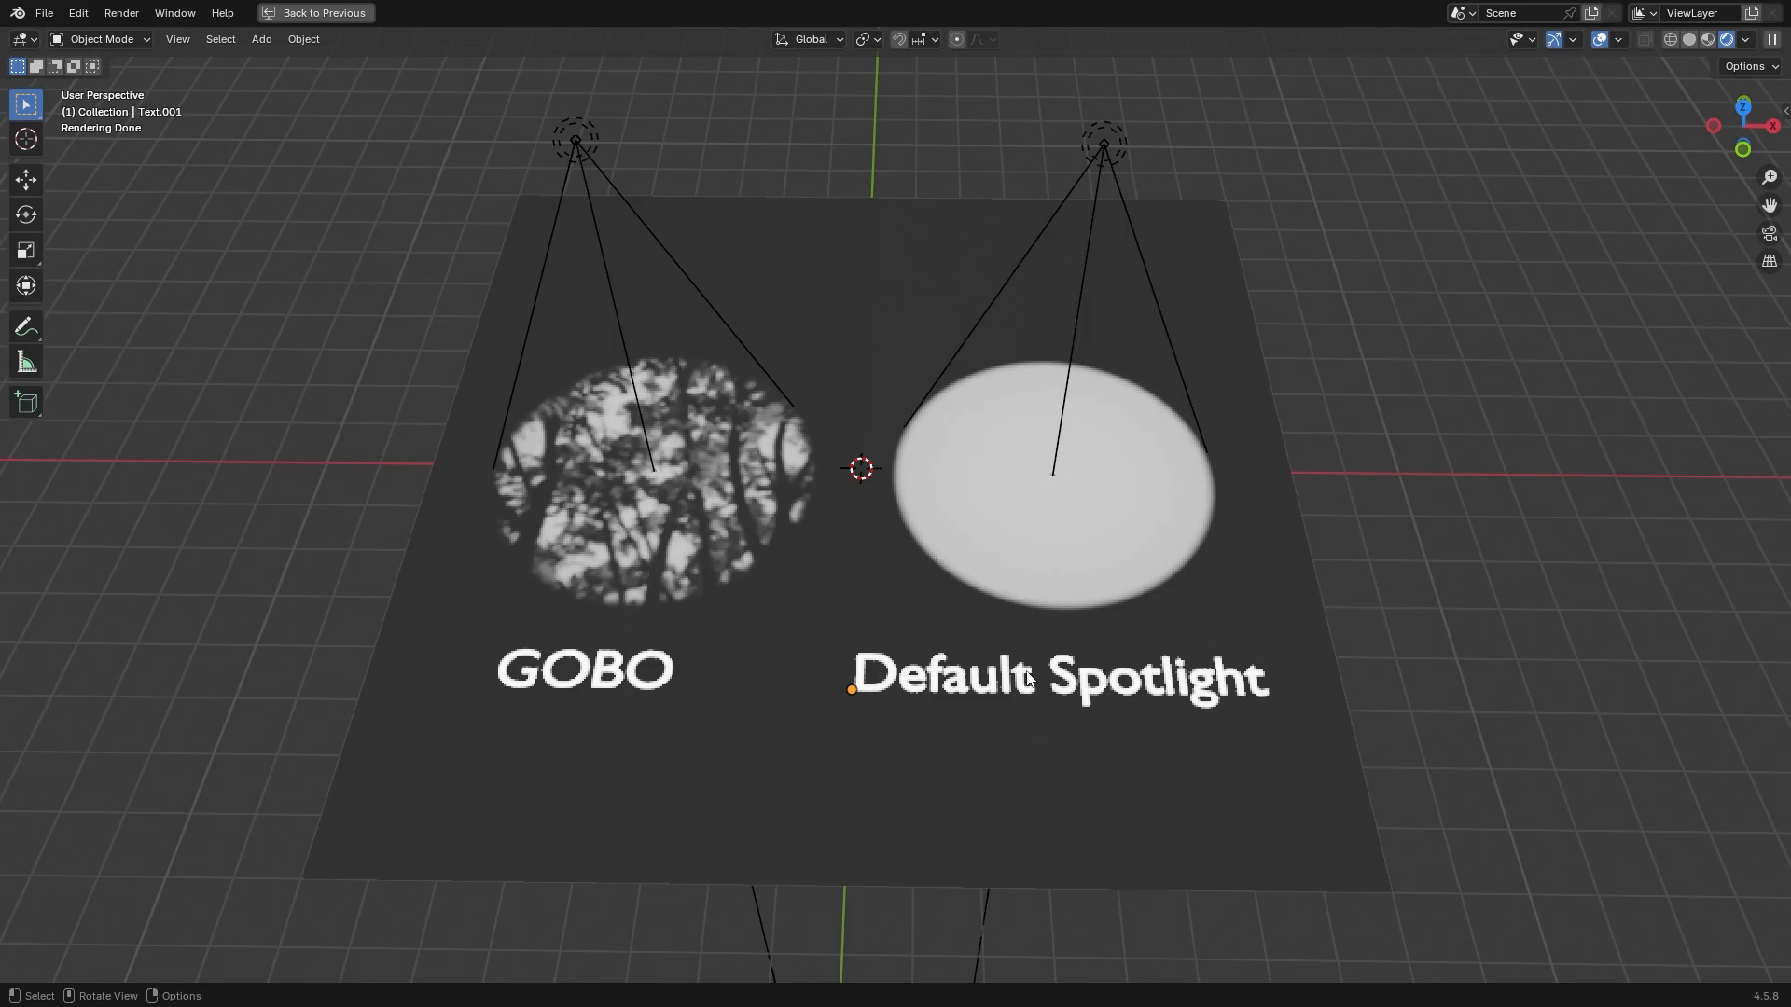
- Compare the gobo spotlight's projected pattern with the default spotlight, then hide the viewport overlays
middle_click_drag(1027, 672, 1032, 659)
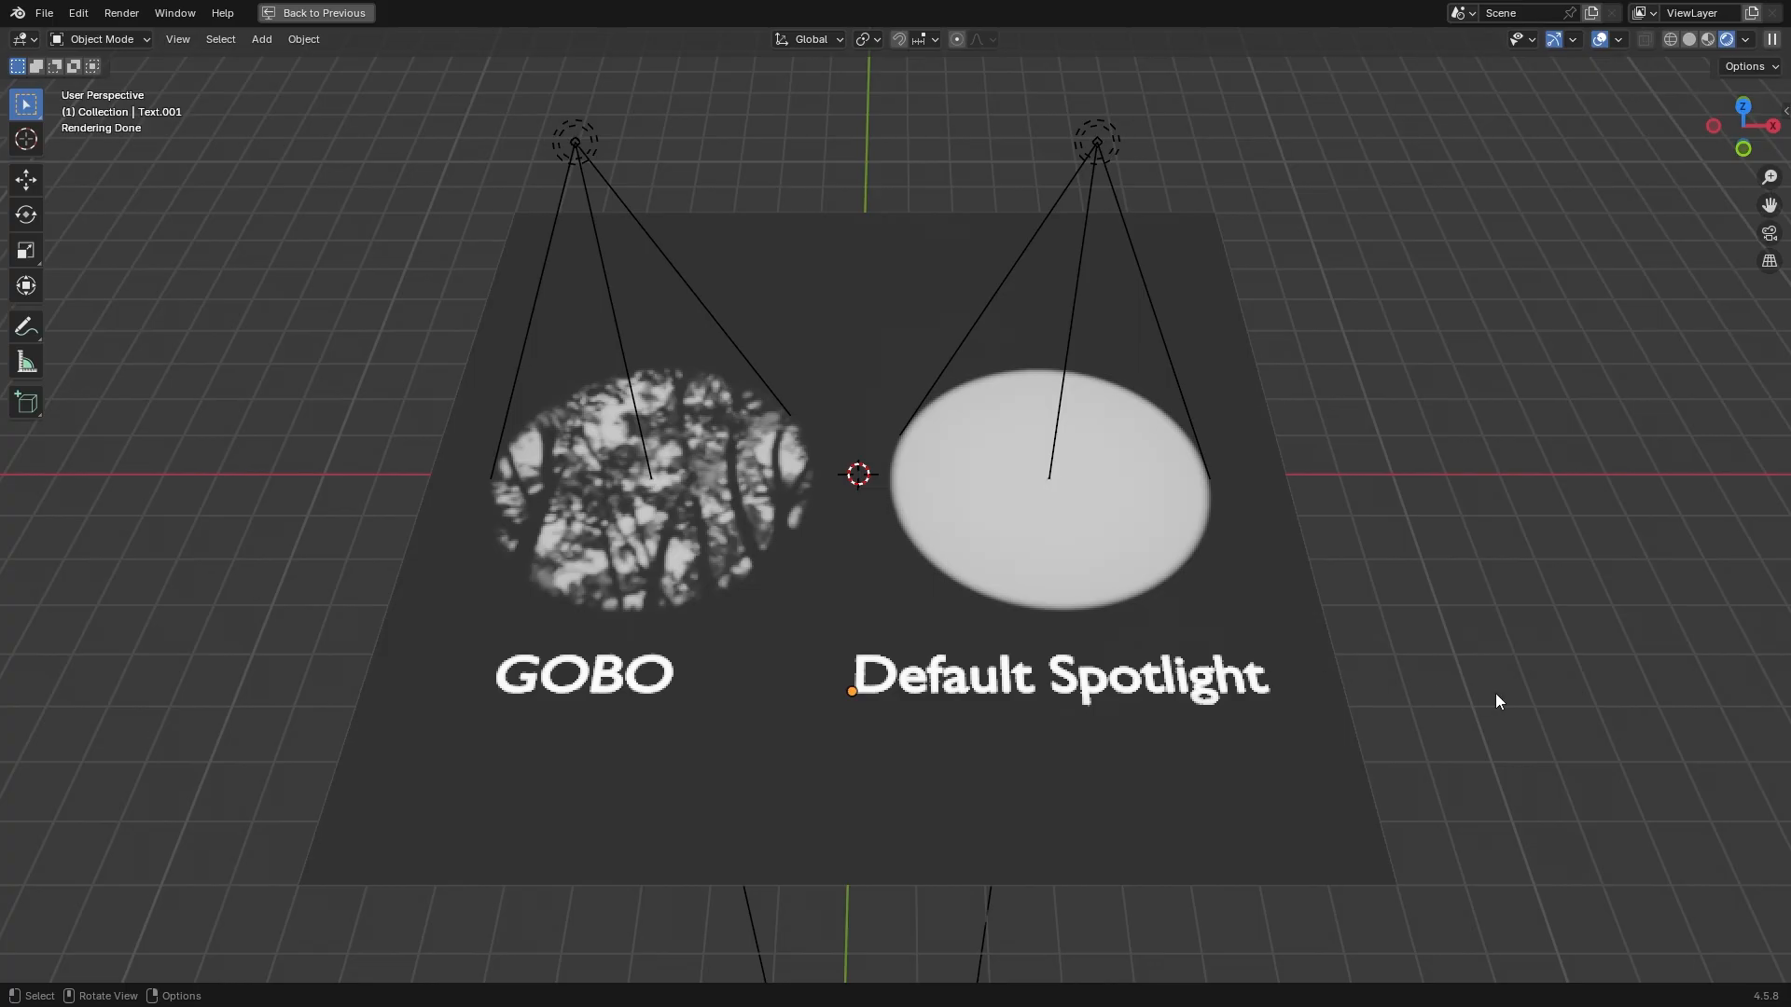
key("shift+alt+z")
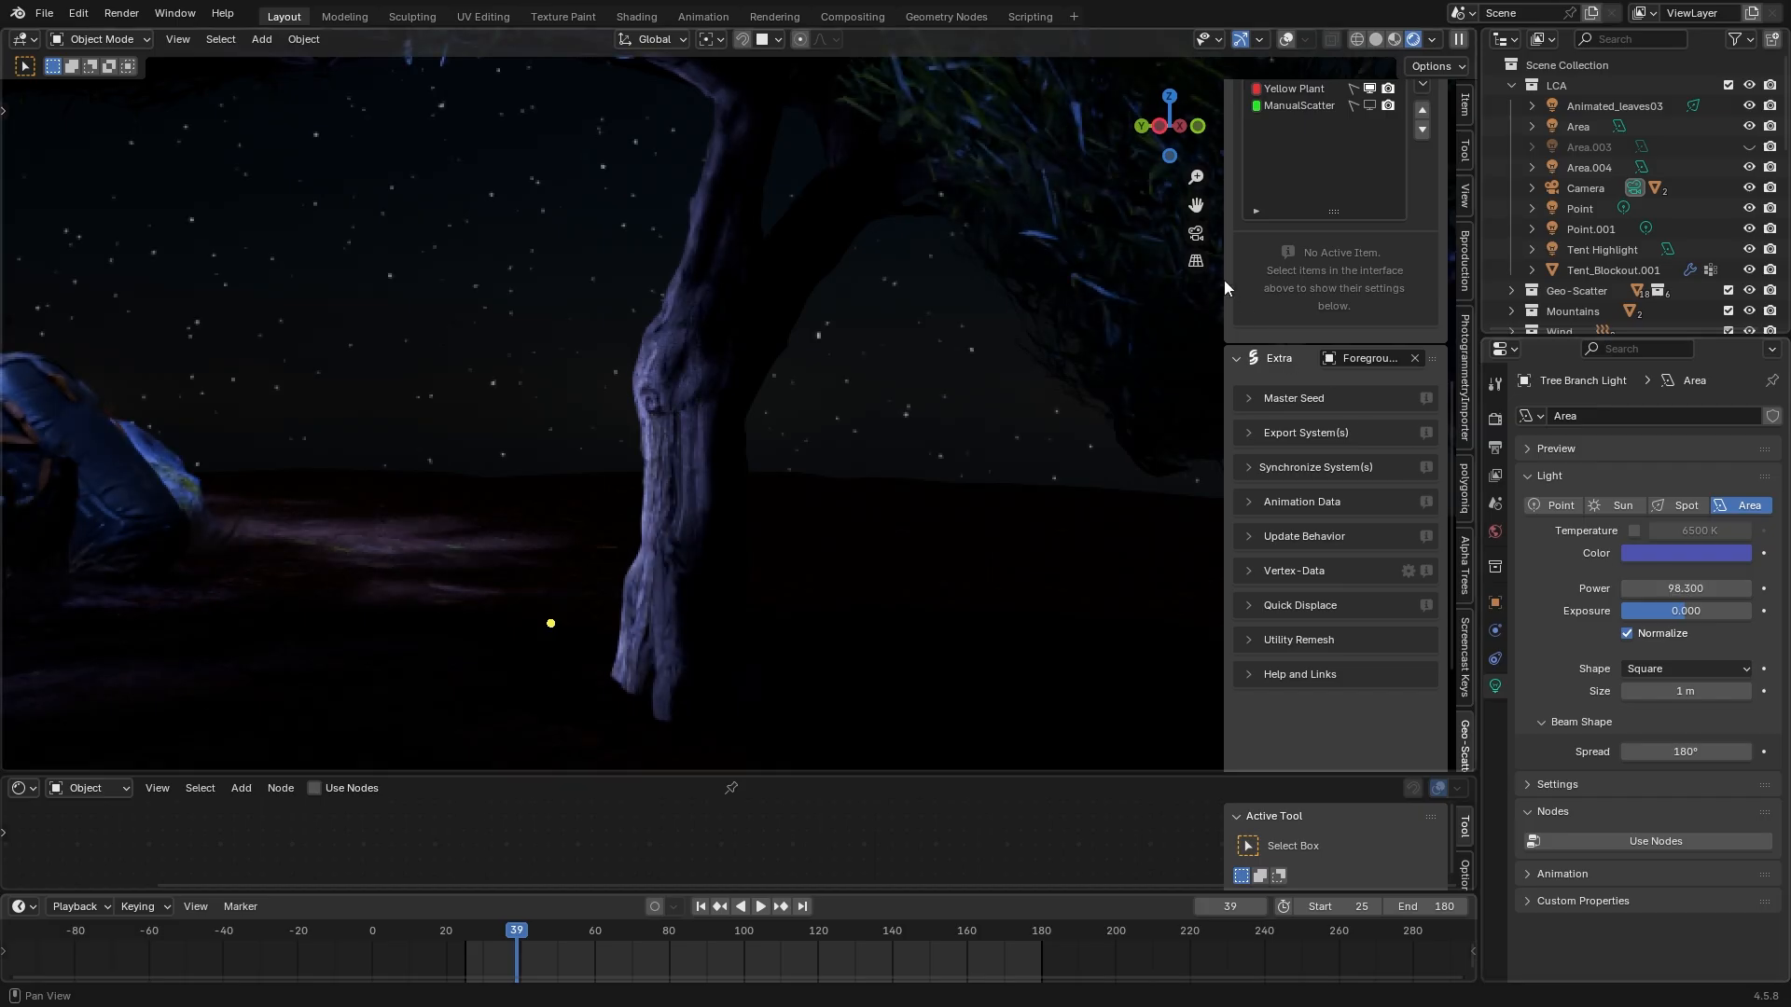
- Adjust the power of the Tree Branch Light and of the white Area light on the tent
left_click_drag(1685, 589, 1642, 589)
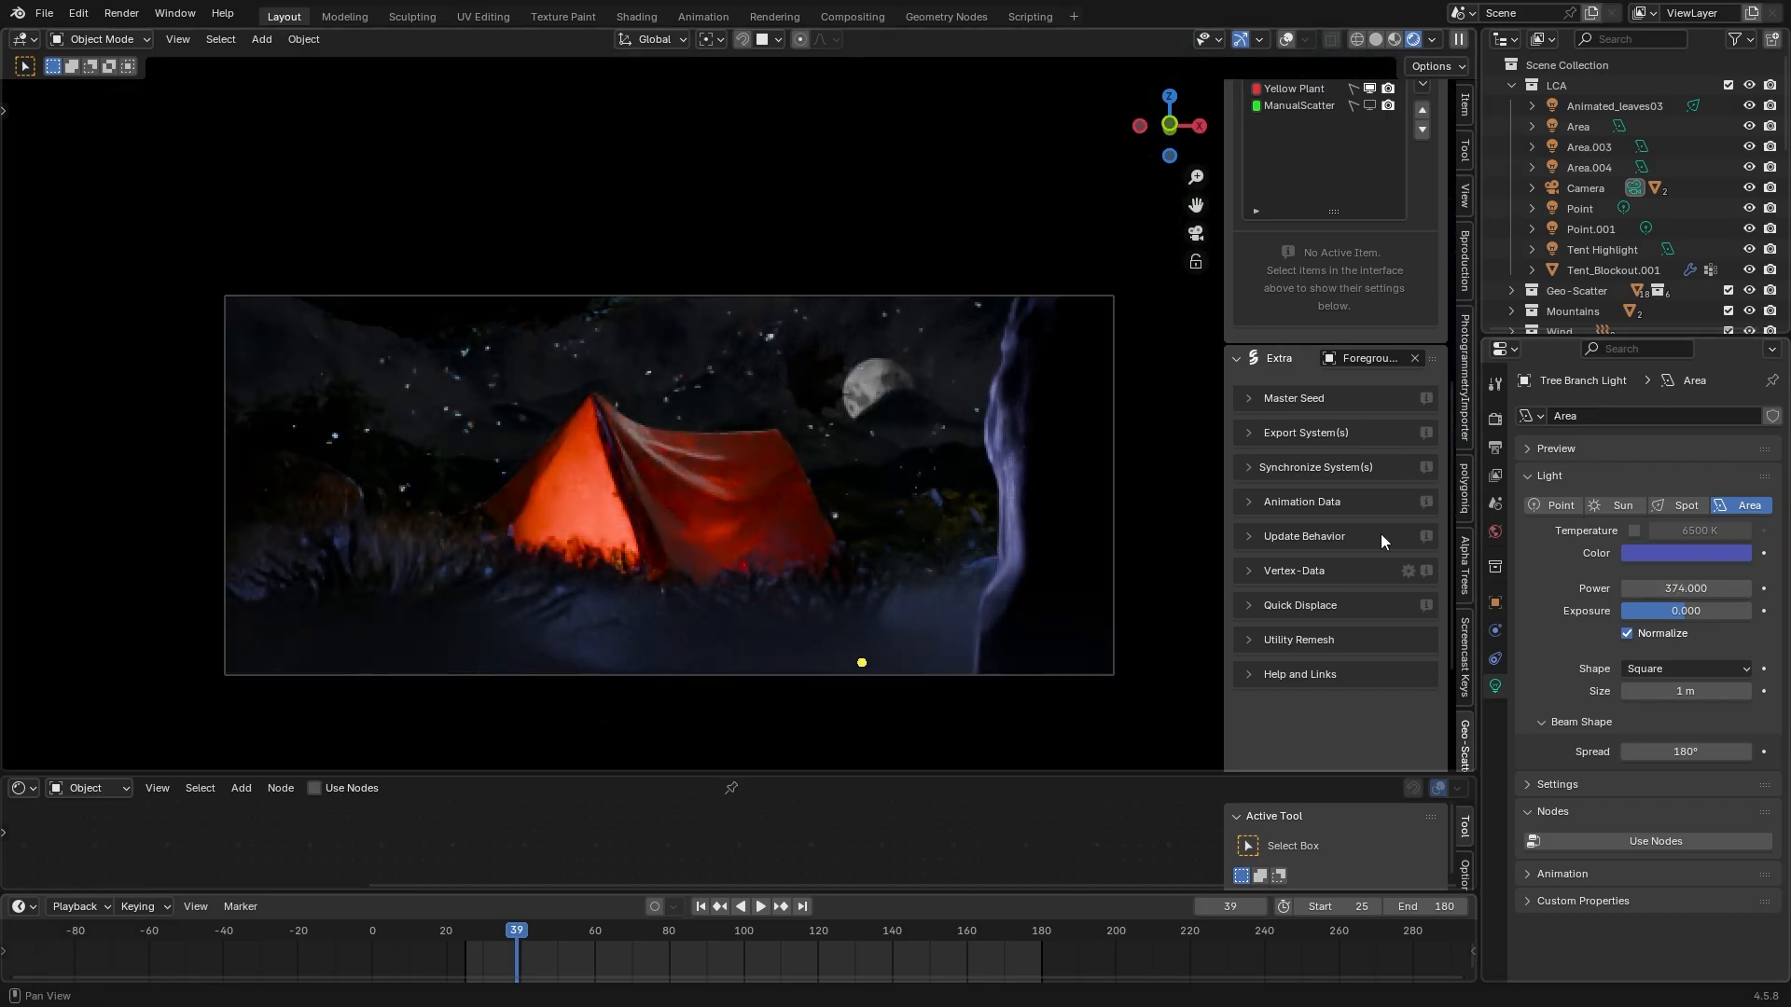
left_click_drag(1684, 589, 1670, 589)
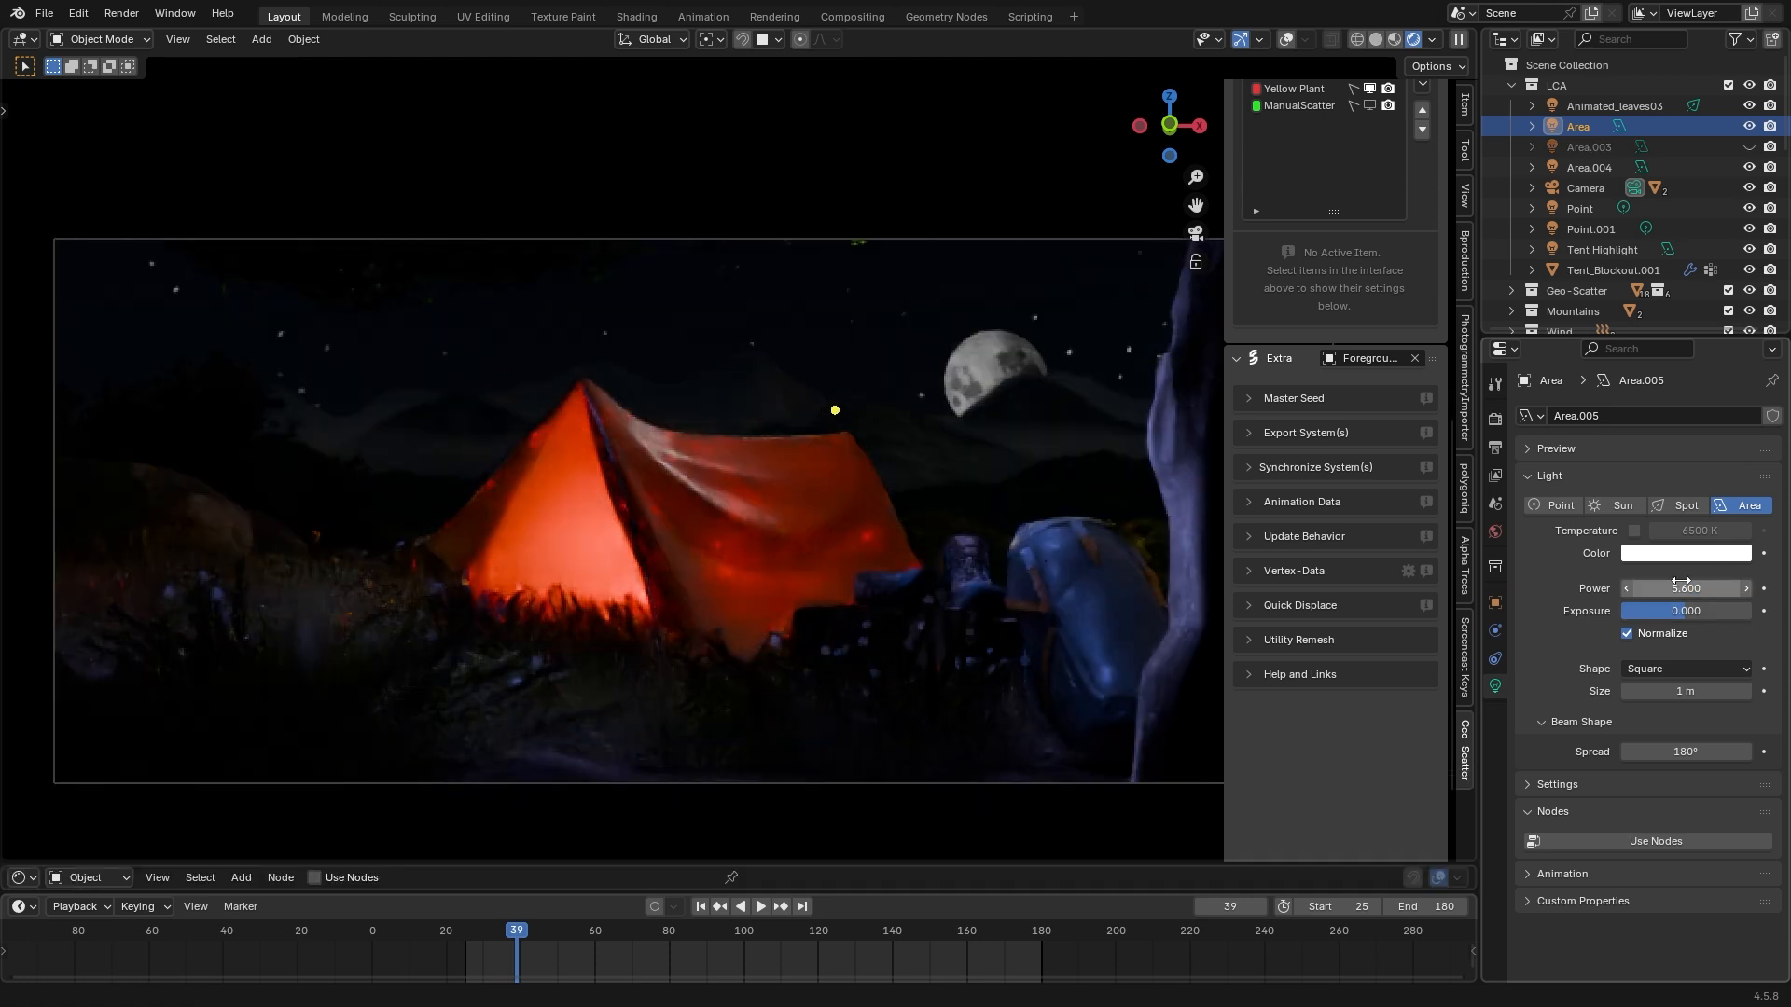
mouse_move(1643, 588)
left_mouse_down()
mouse_move(1665, 587)
mouse_move(1644, 580)
left_mouse_up()
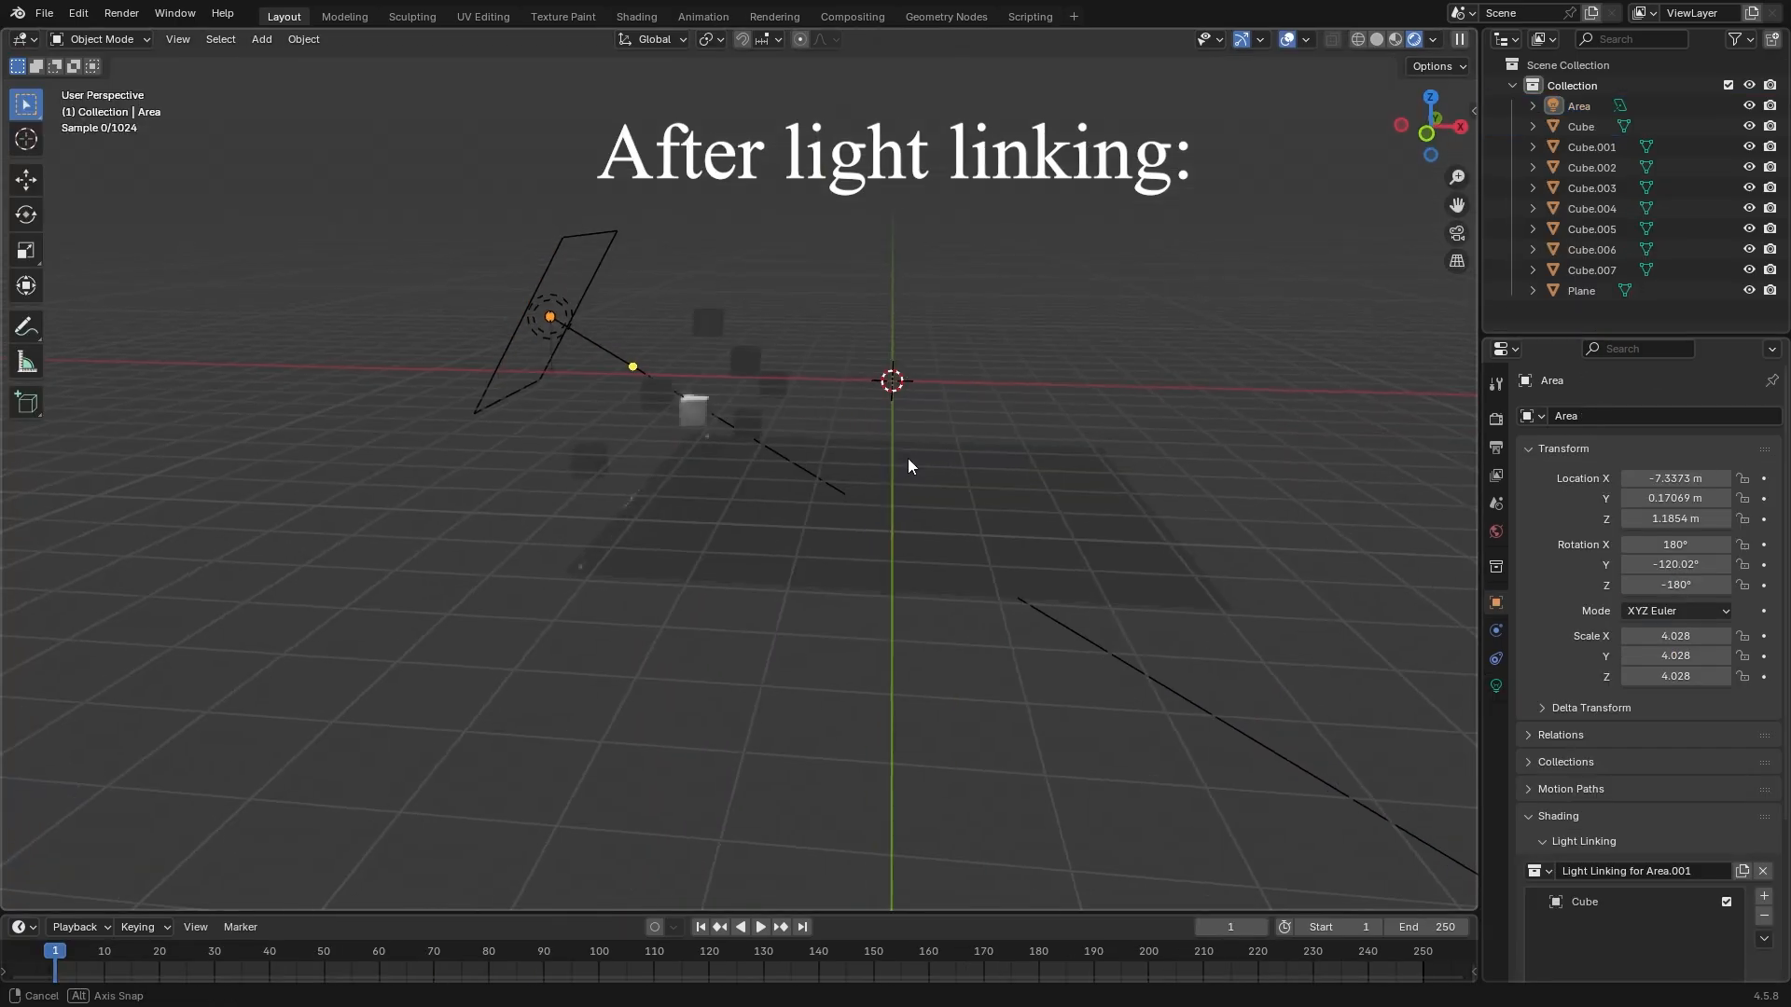
- Create a light linking collection for the Area light and add the selected Cube to it
mouse_move(910, 457)
middle_mouse_down()
mouse_move(883, 439)
mouse_move(919, 472)
middle_mouse_up()
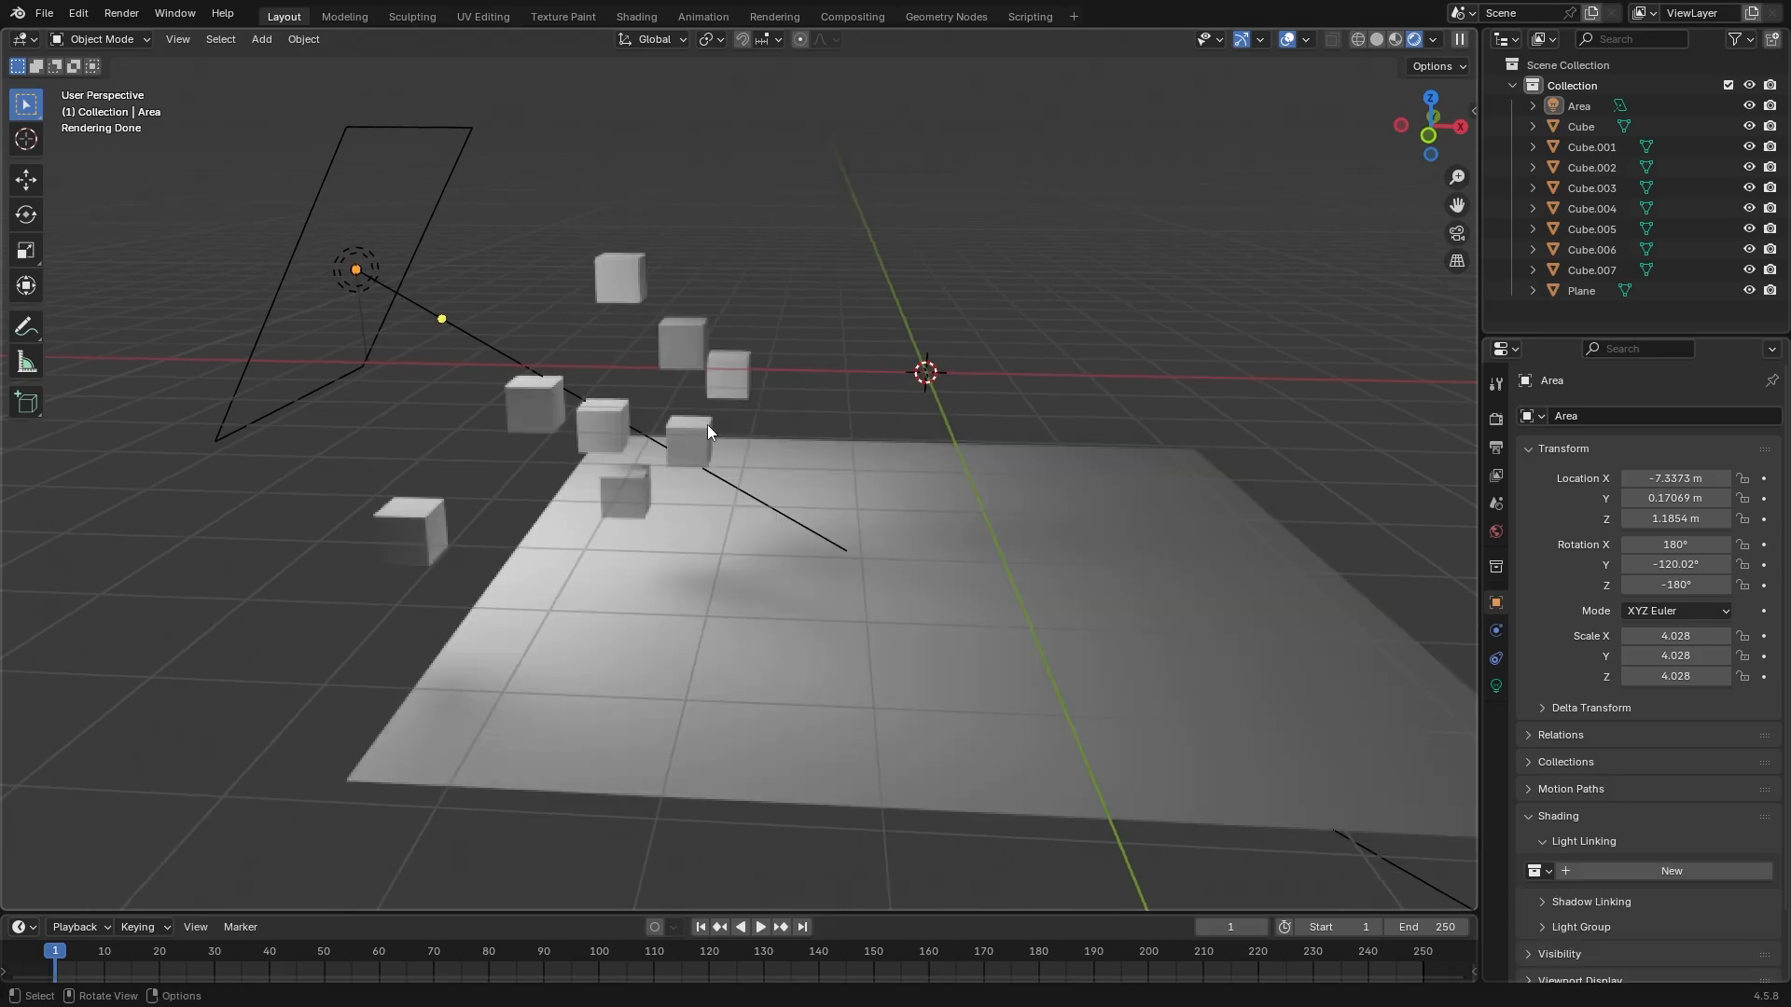
left_click(607, 420)
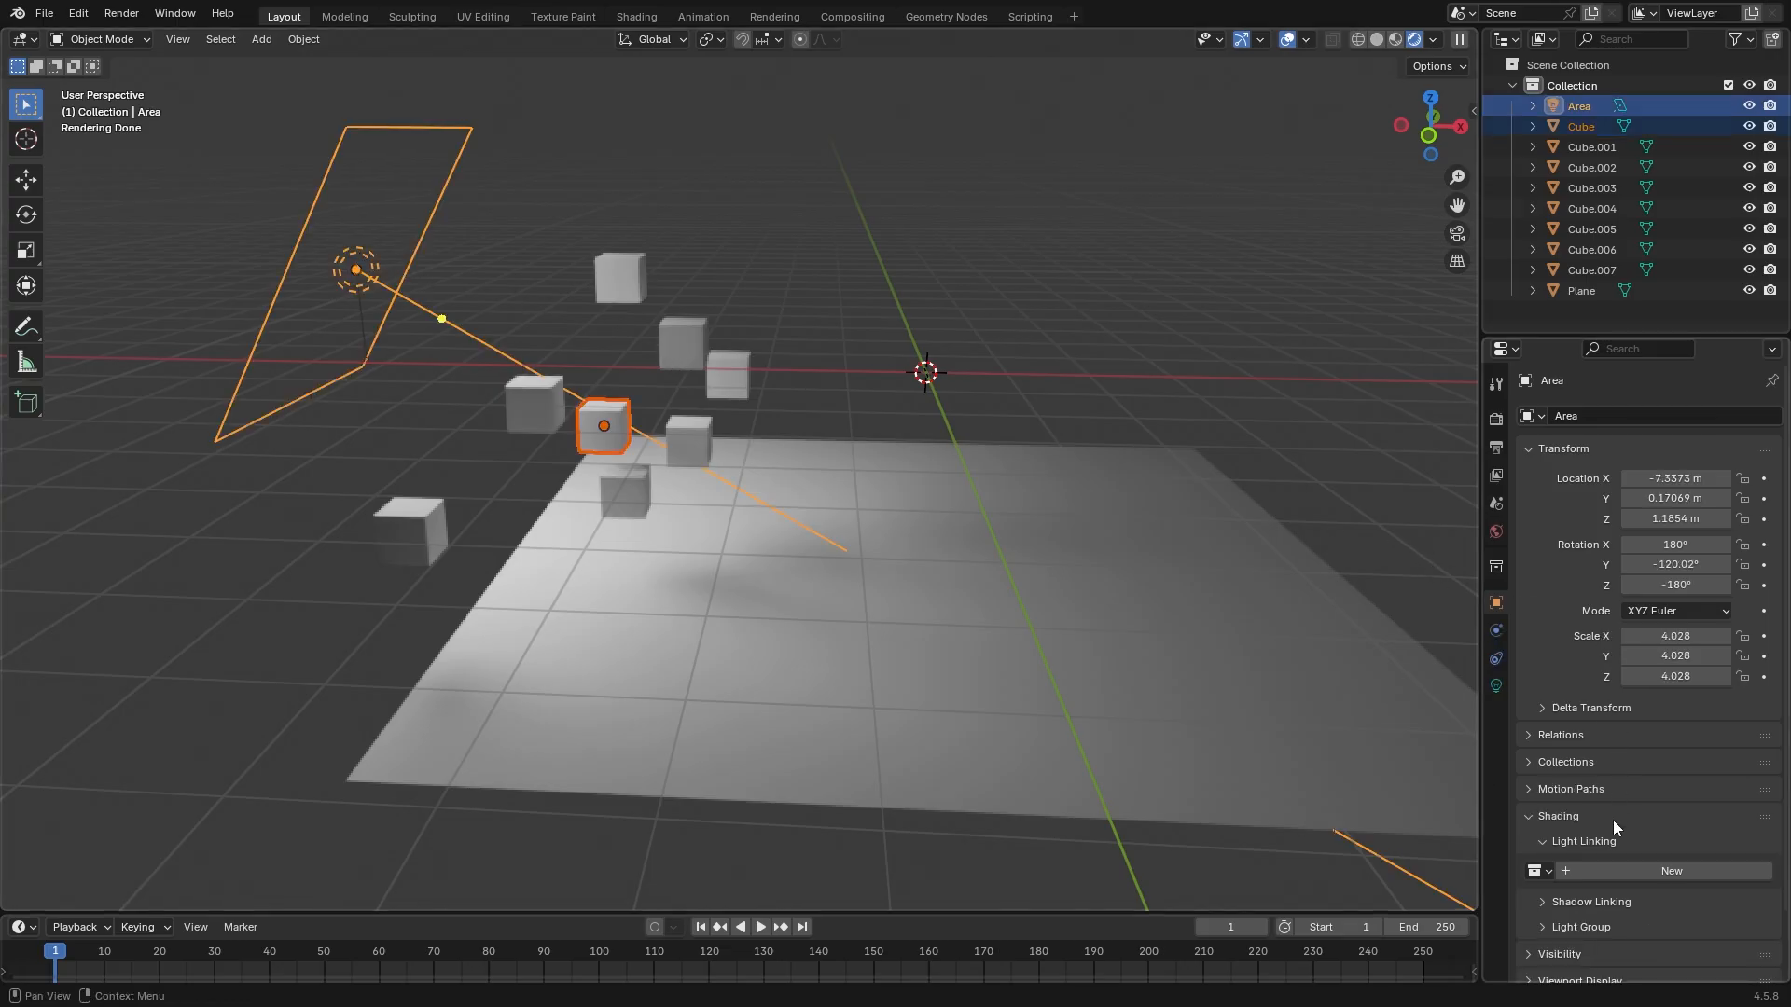
scroll(1586, 856, "down", 1)
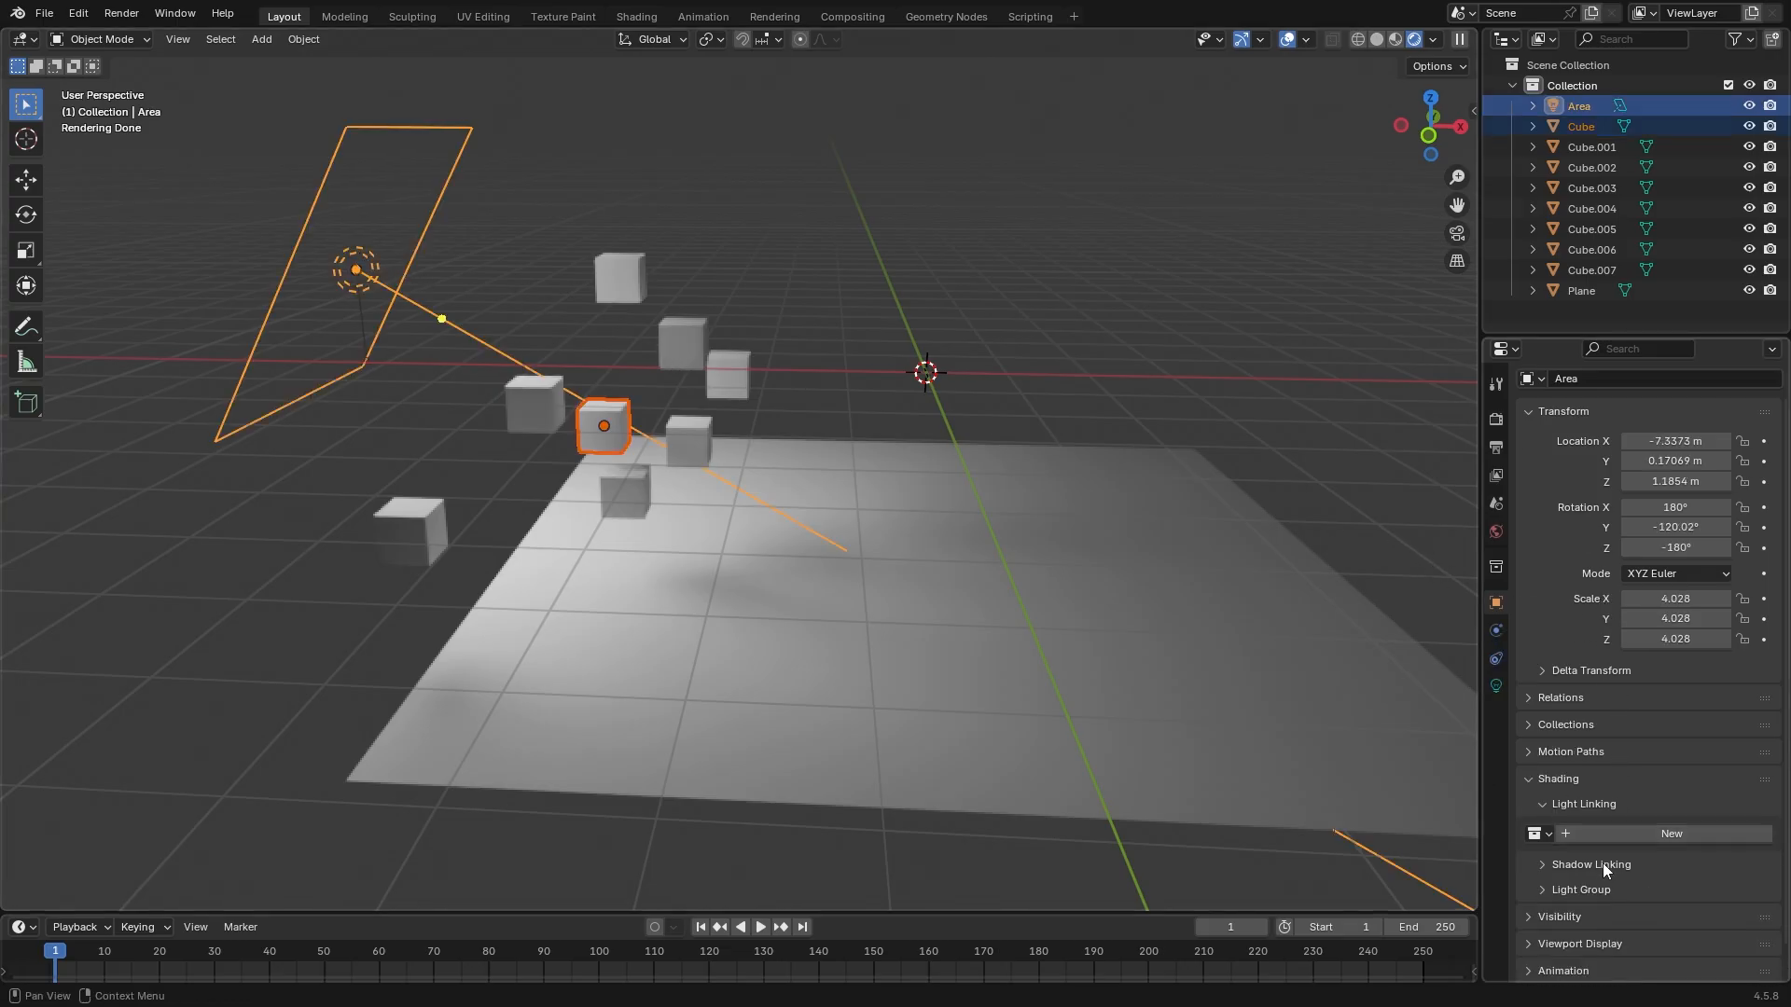
left_click(1644, 834)
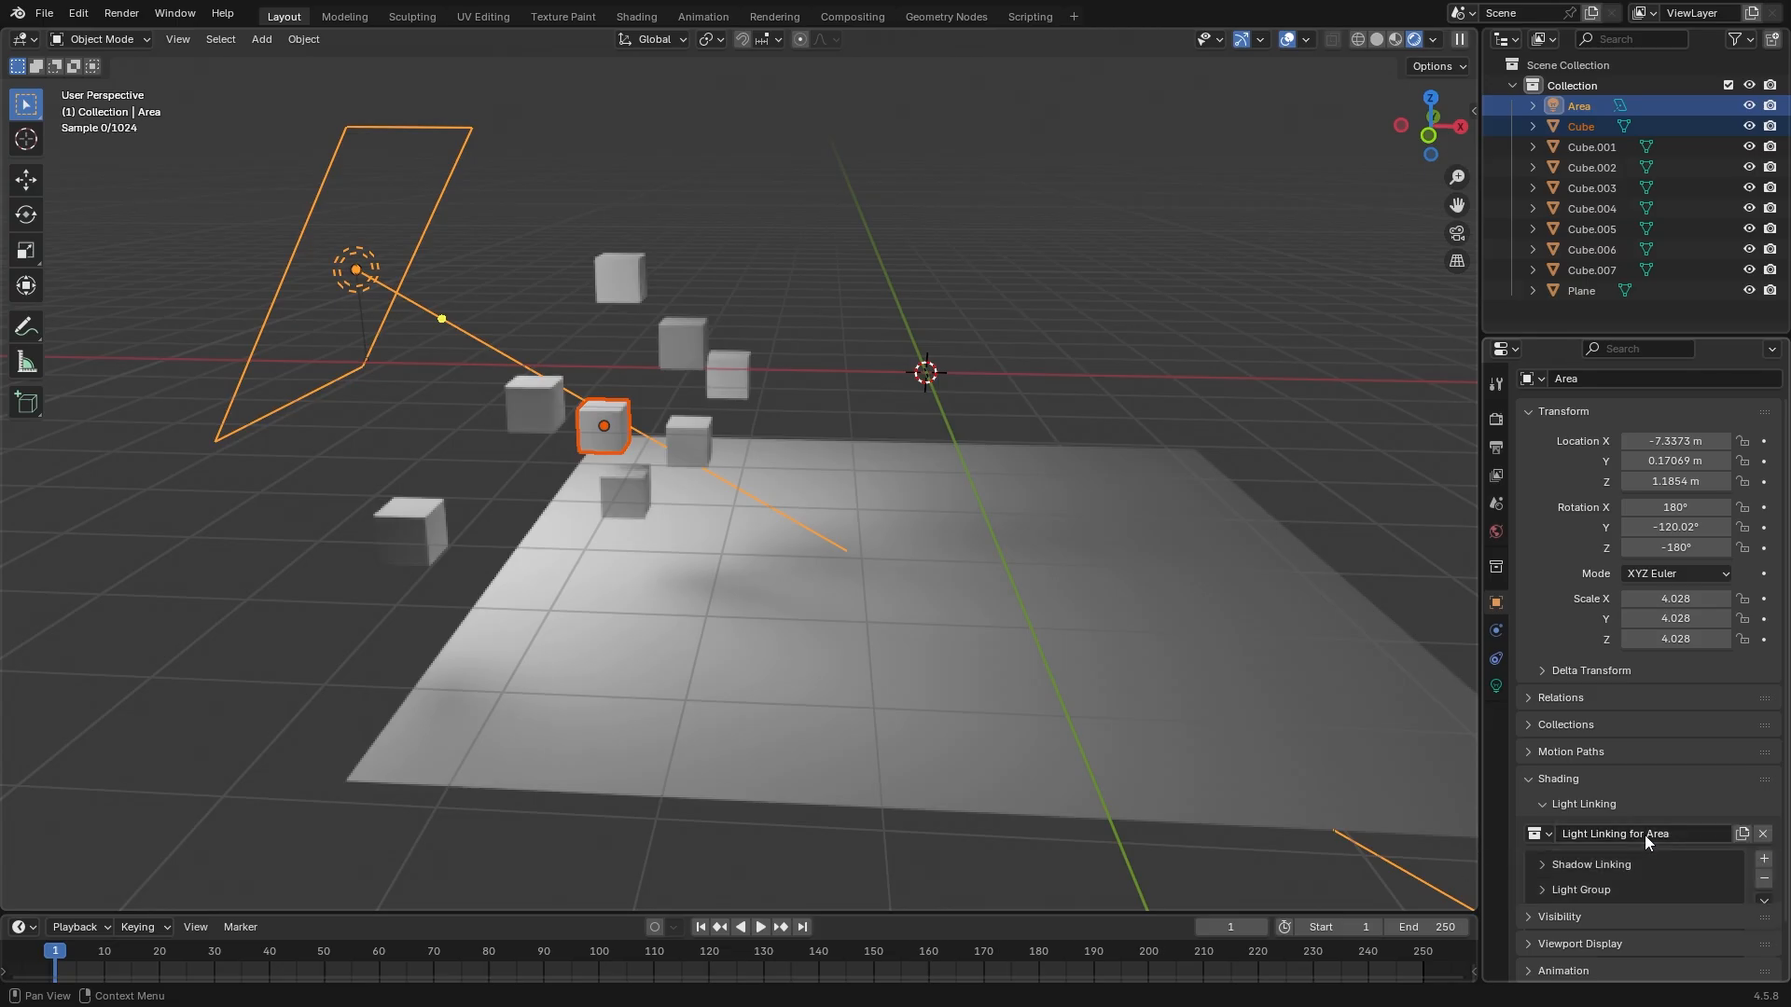
left_click(1763, 859)
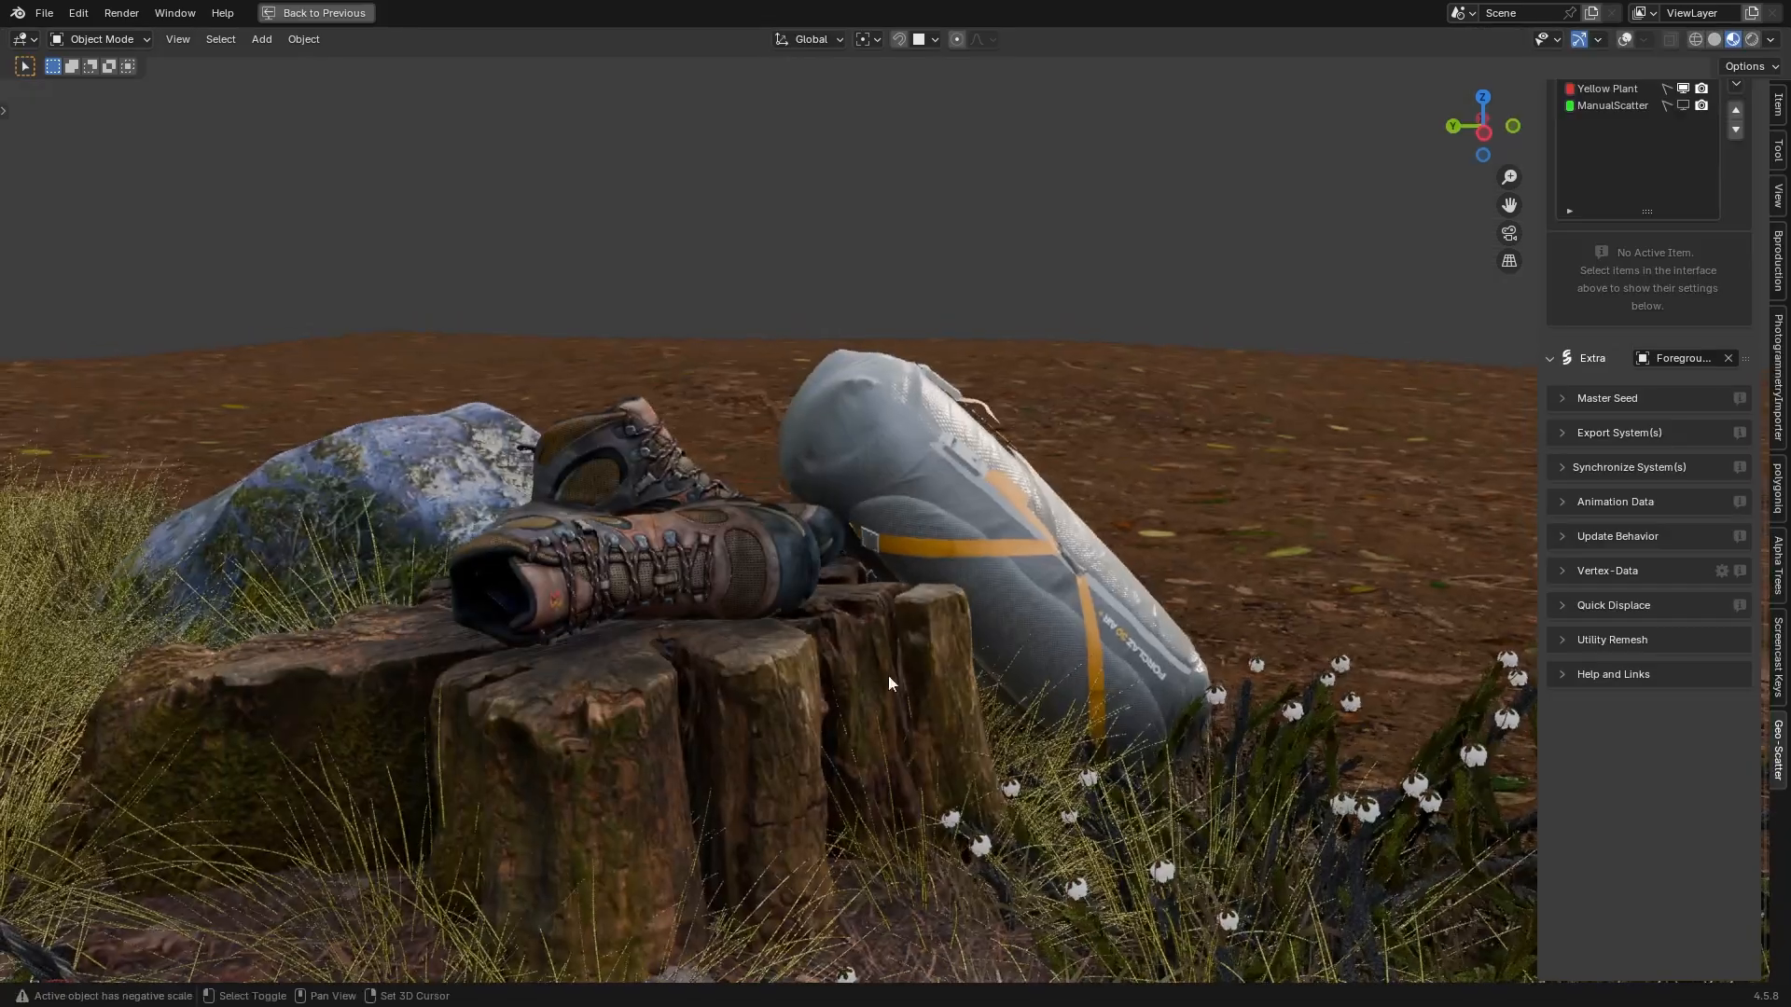
- Look over the boots on the tree stump, the packed bag, and the mist around the tent
middle_click_drag(888, 675, 540, 617)
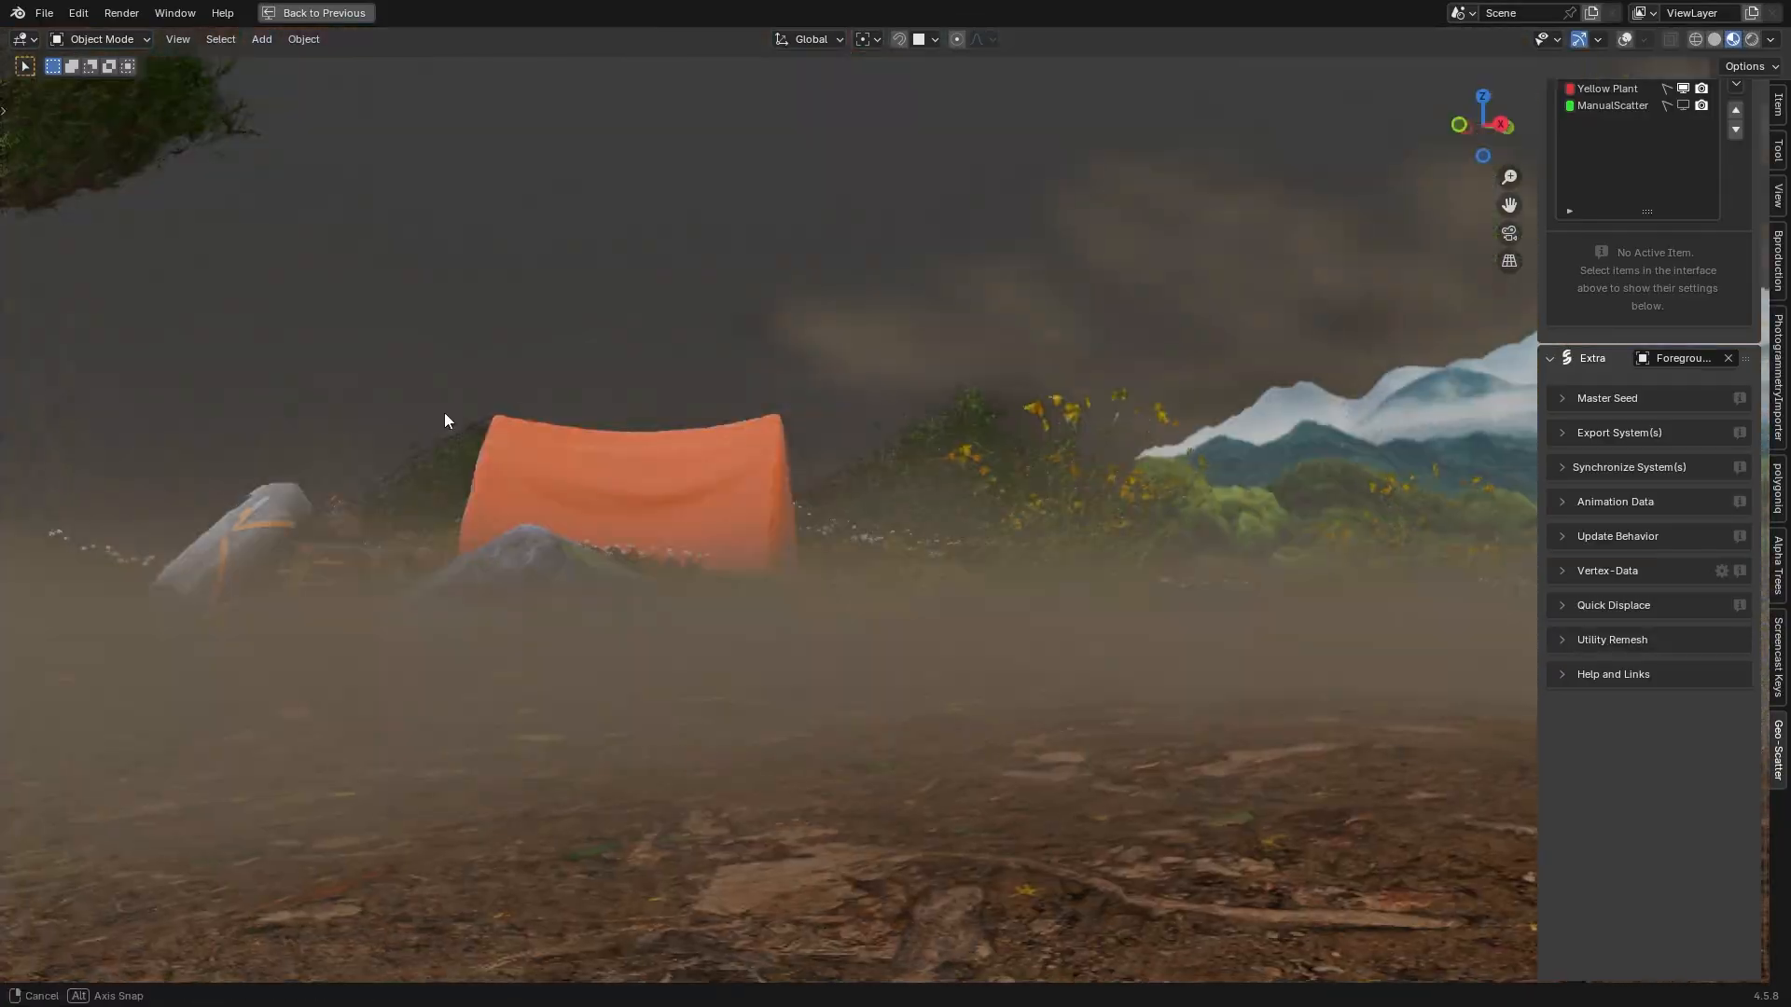
middle_click_drag(444, 413, 515, 424)
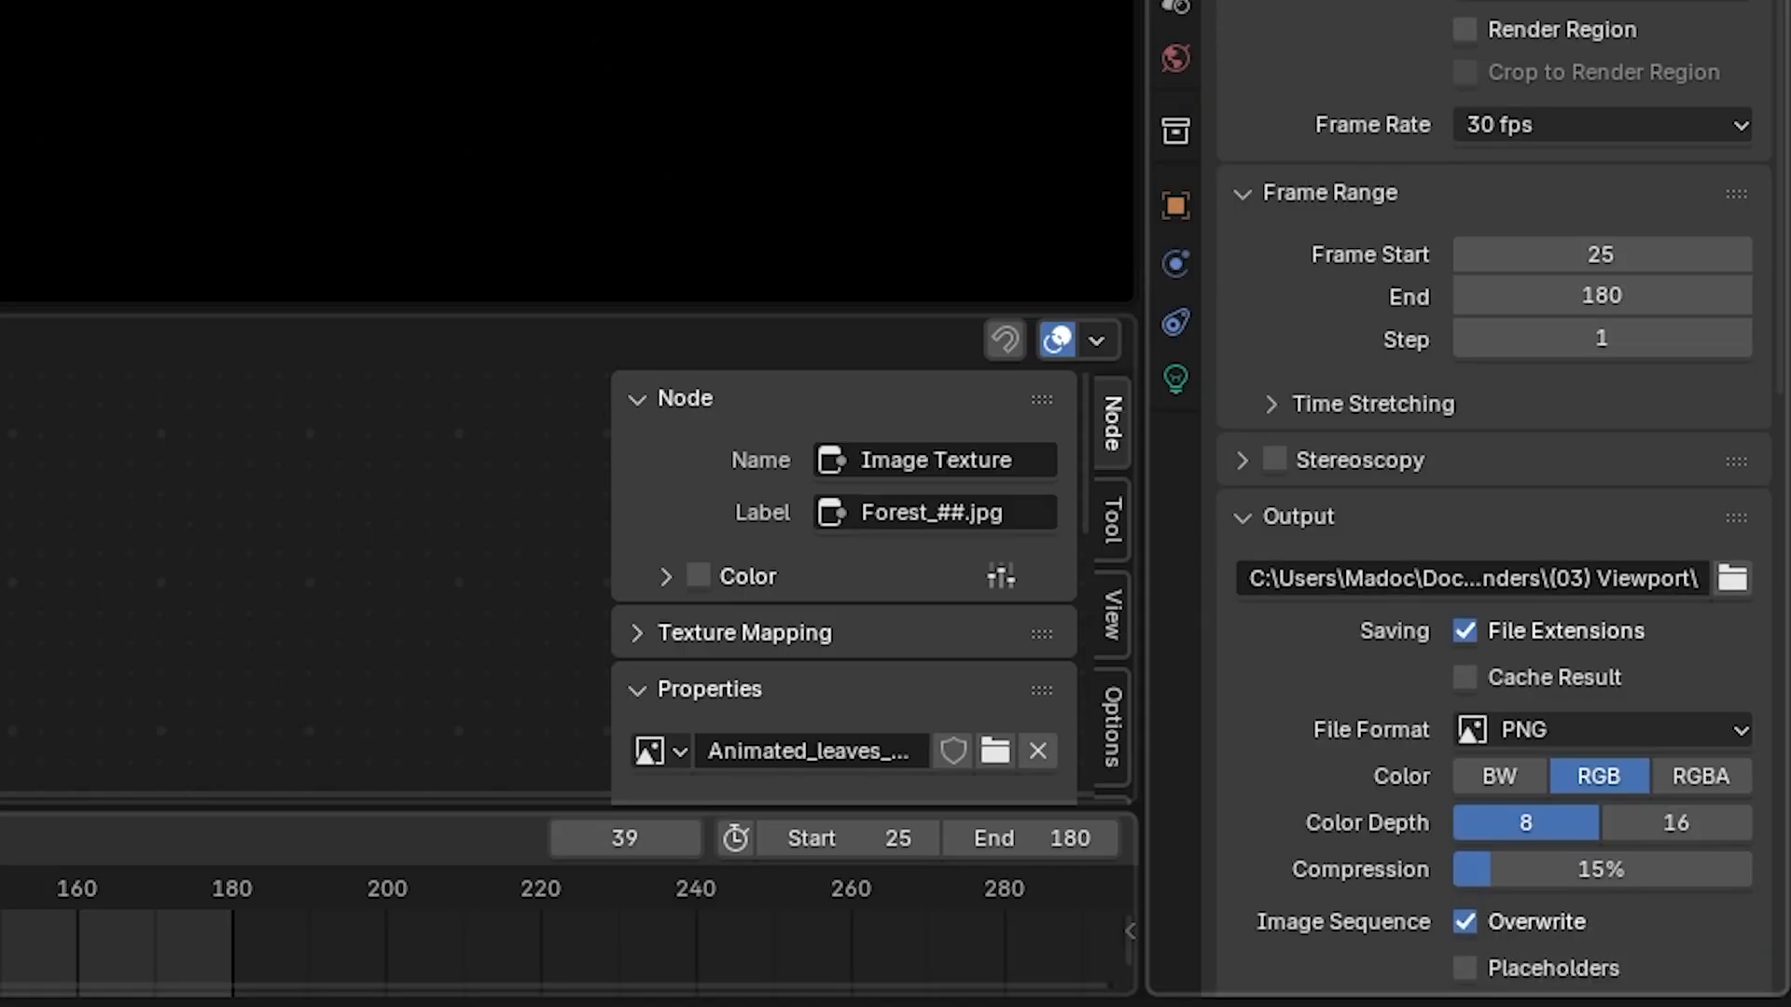
- Set the render output's file format to OpenEXR and choose its color depth
scroll(1601, 394, "down", 5)
left_click(1604, 496)
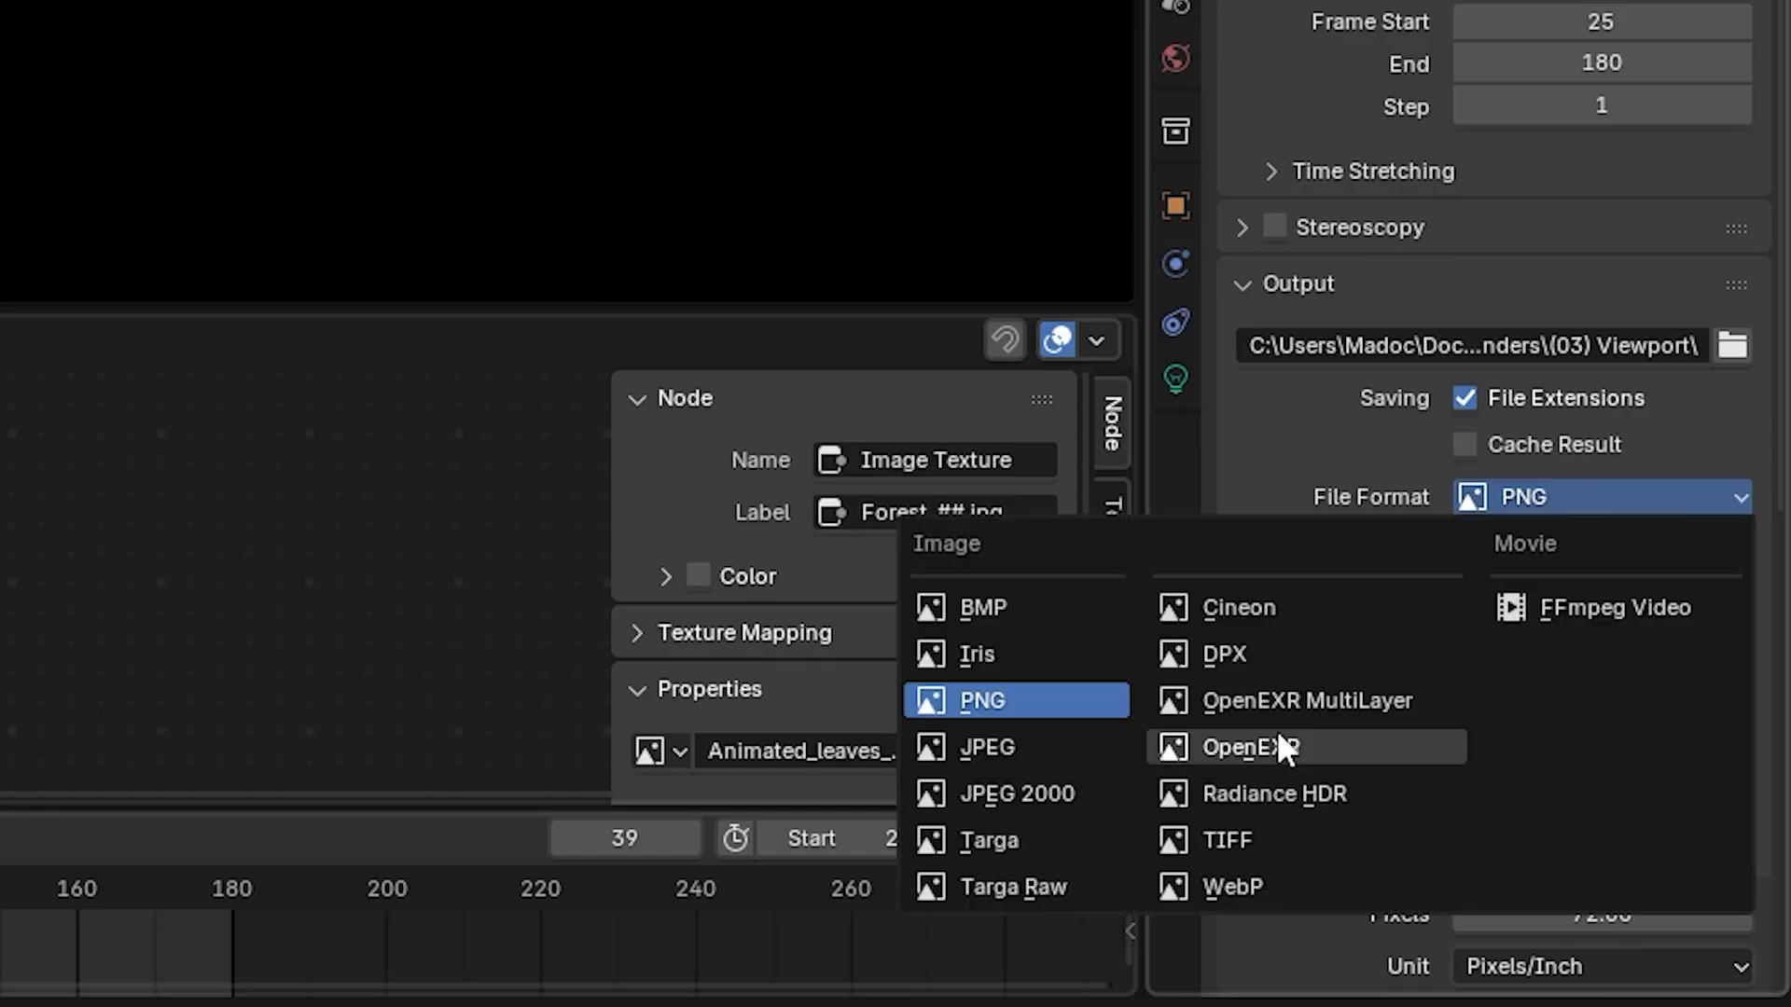
left_click(1278, 743)
left_click(1556, 592)
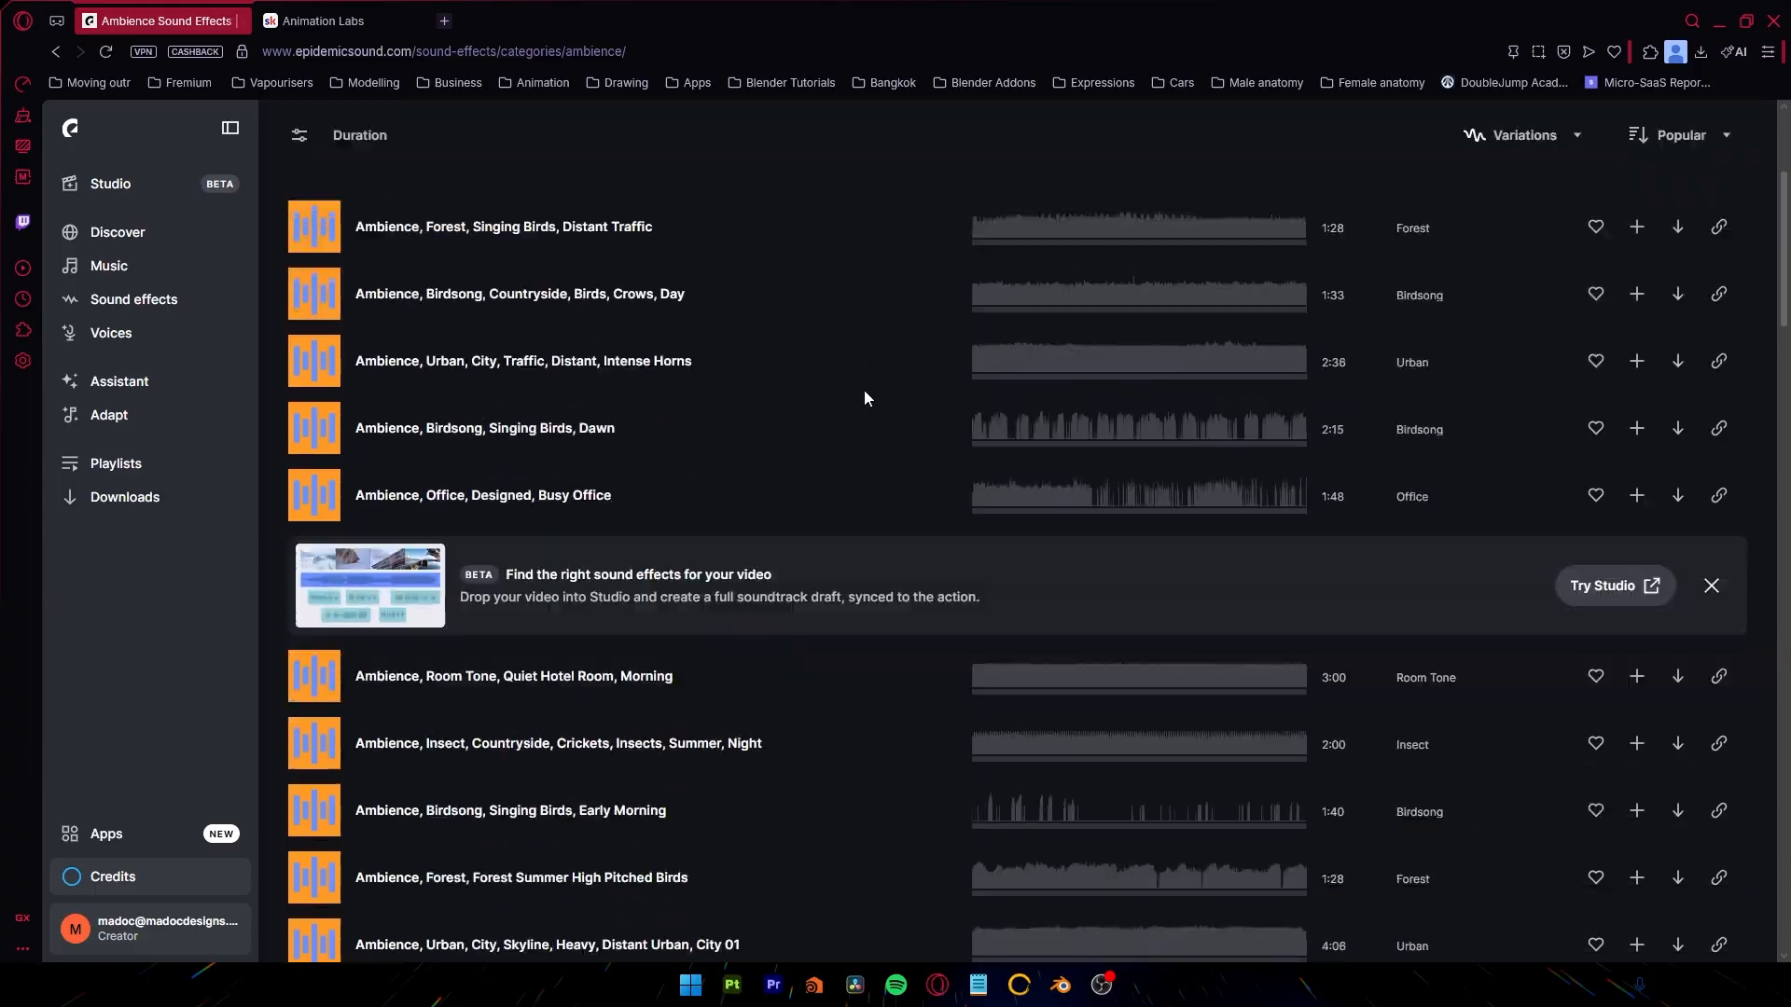
- Switch to the browser and browse the ambience sound effects on Epidemic Sound
scroll(864, 396, "down", 15)
scroll(865, 414, "down", 6)
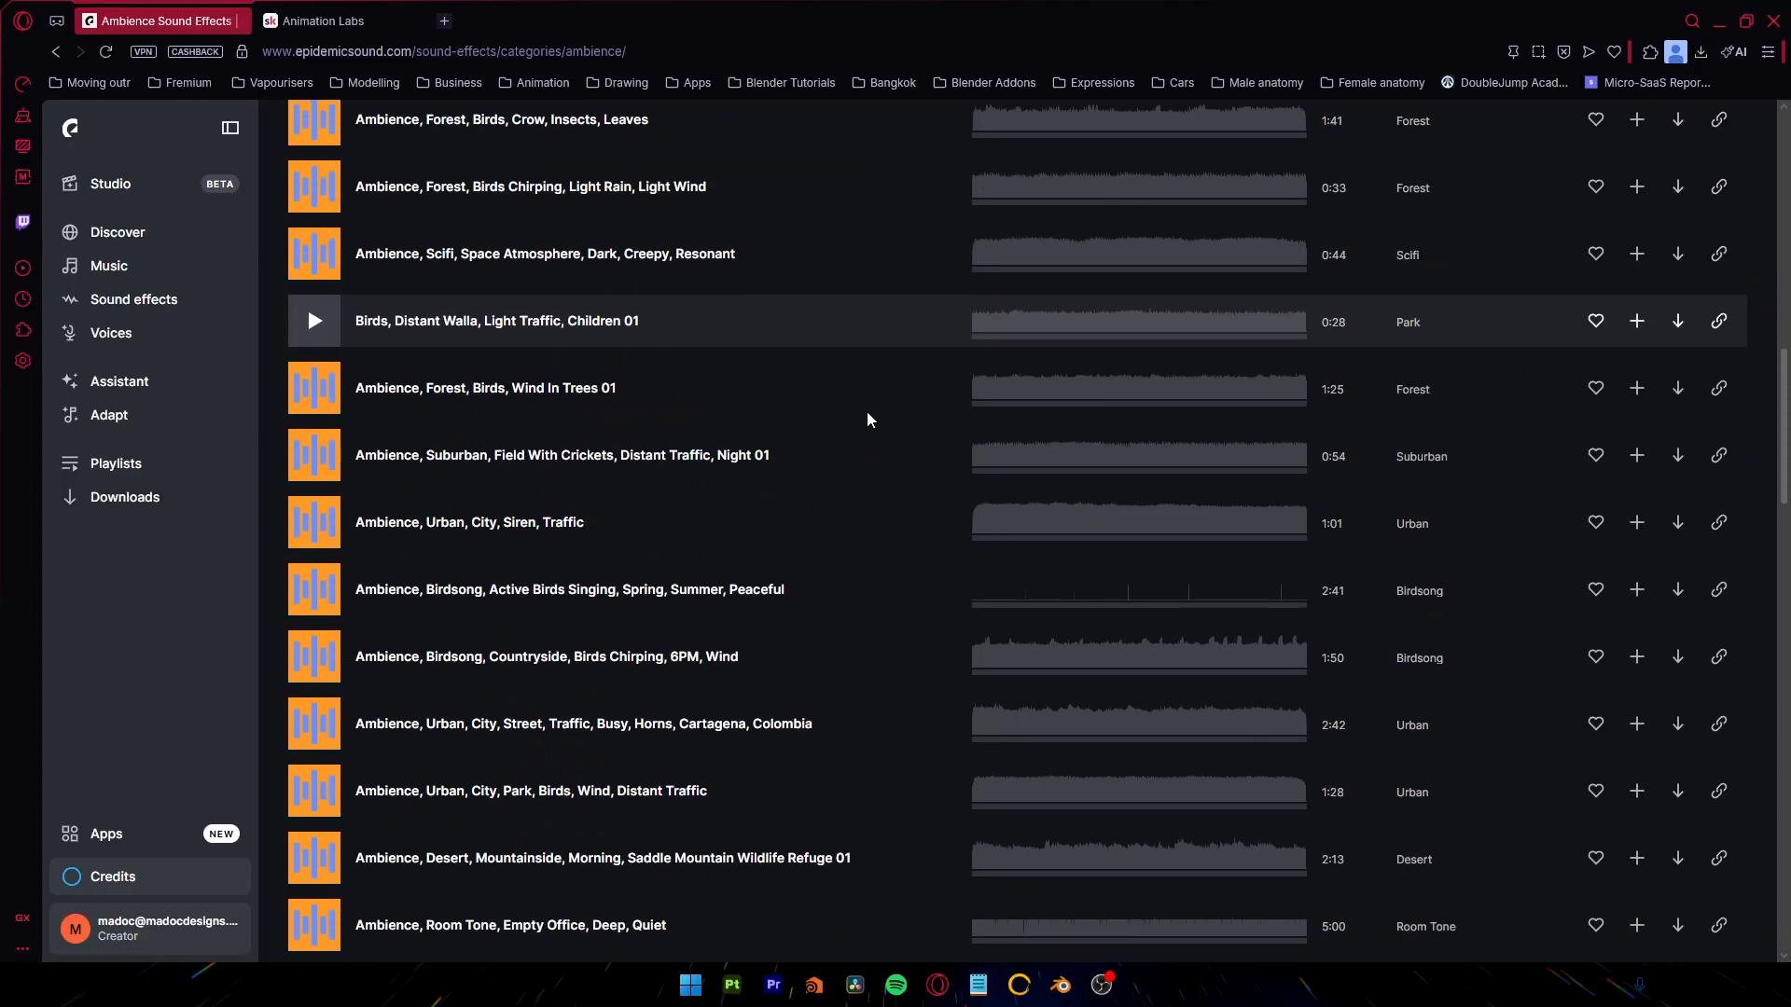